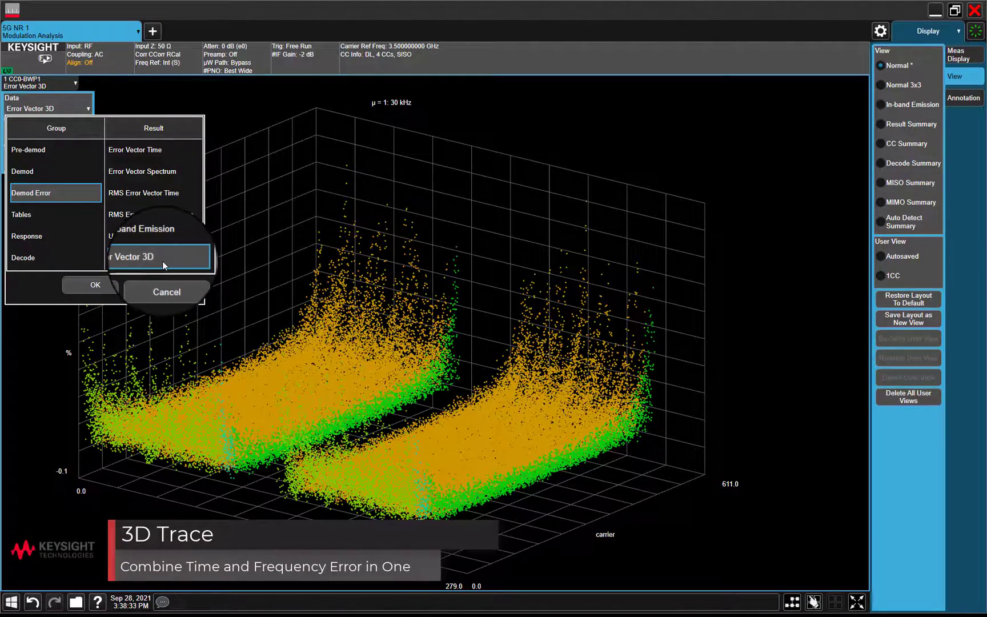
- Confirm the Error Vector 3D trace and view it in X-Y, Z-Y and X-Z planes before restoring the 3D perspective
{"action": "left_click", "coordinate": [109, 285]}
{"action": "mouse_move", "coordinate": [113, 285]}
{"action": "left_mouse_down"}
{"action": "mouse_move", "coordinate": [378, 480]}
{"action": "mouse_move", "coordinate": [323, 482]}
{"action": "left_mouse_up"}
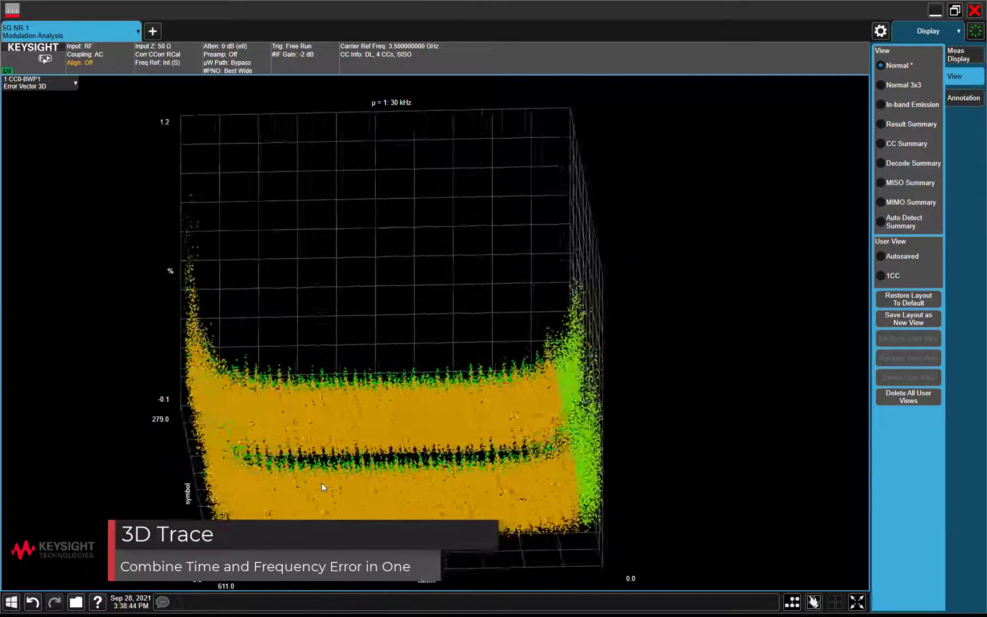
{"action": "left_click", "coordinate": [959, 56]}
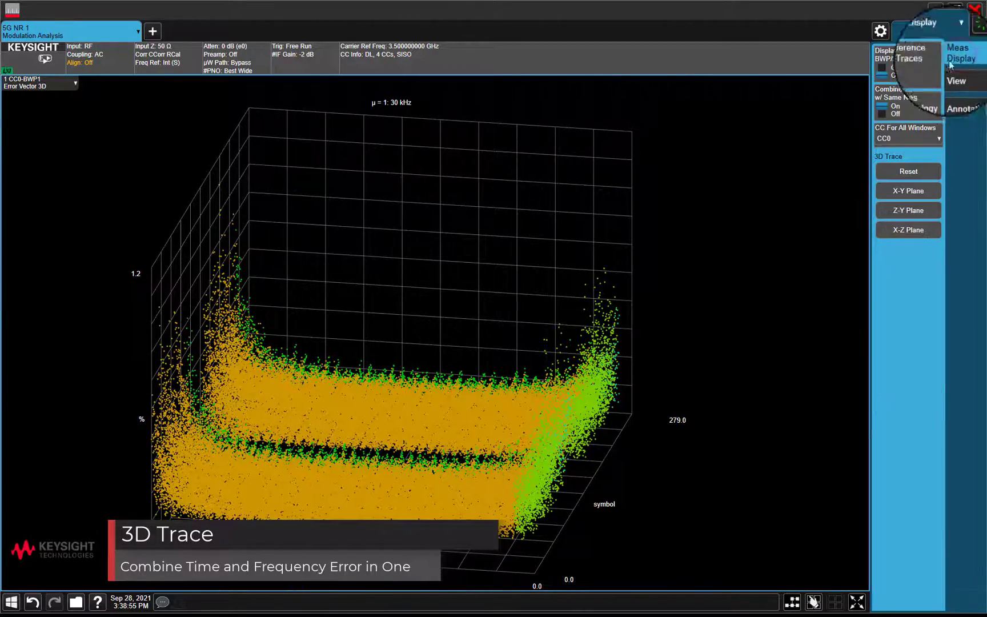
{"action": "left_click", "coordinate": [898, 172]}
{"action": "left_click", "coordinate": [908, 192]}
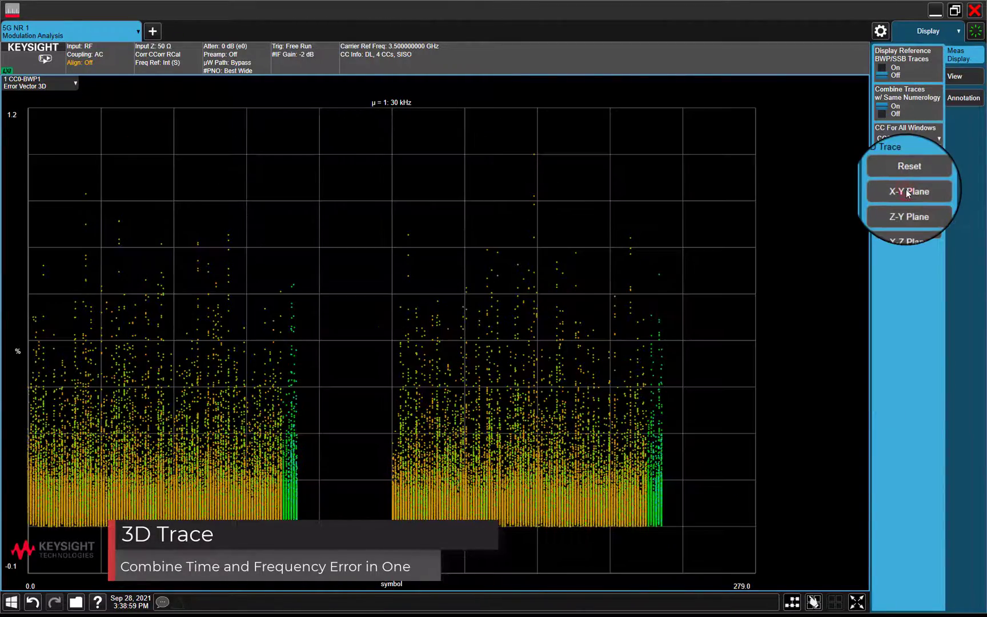
{"action": "left_click", "coordinate": [912, 211]}
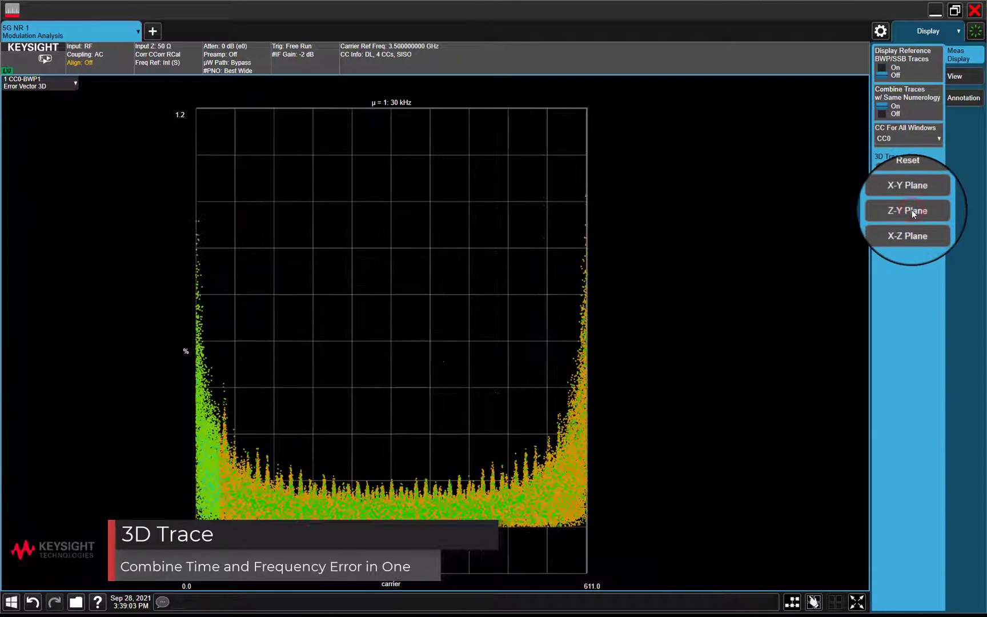
{"action": "left_click", "coordinate": [917, 231]}
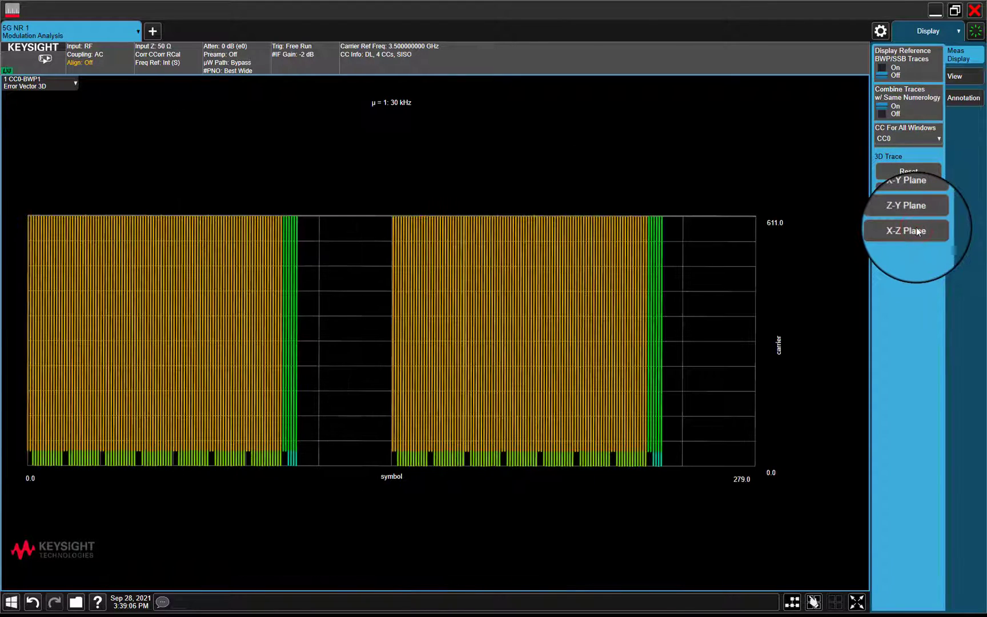
{"action": "left_click", "coordinate": [908, 172]}
- Assign marker 1 to window 1 and peak-search it onto the highest error vector point
{"action": "left_click", "coordinate": [928, 30]}
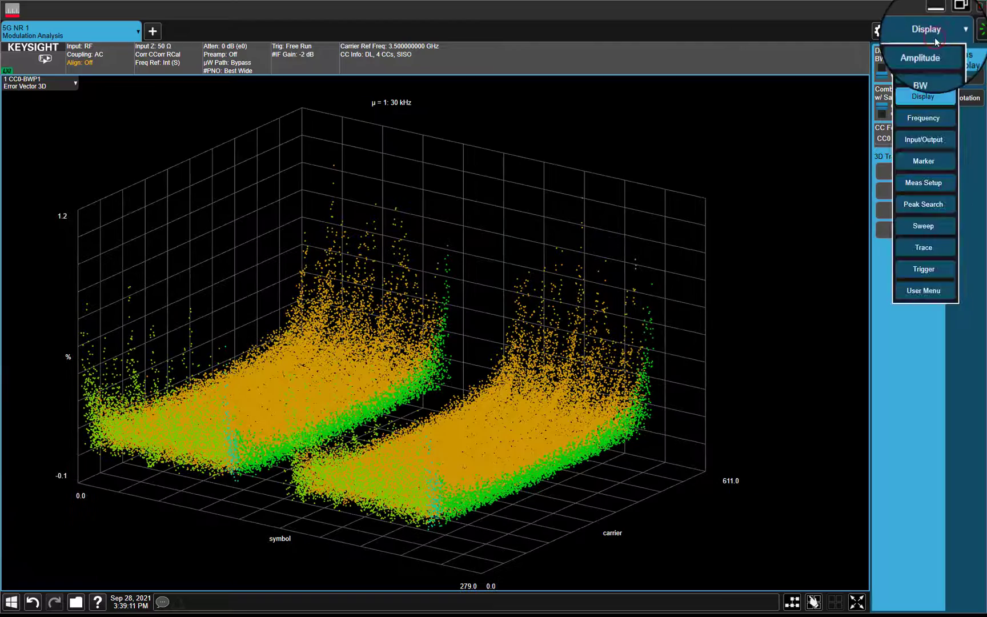
{"action": "left_click", "coordinate": [923, 161]}
{"action": "left_click", "coordinate": [963, 125]}
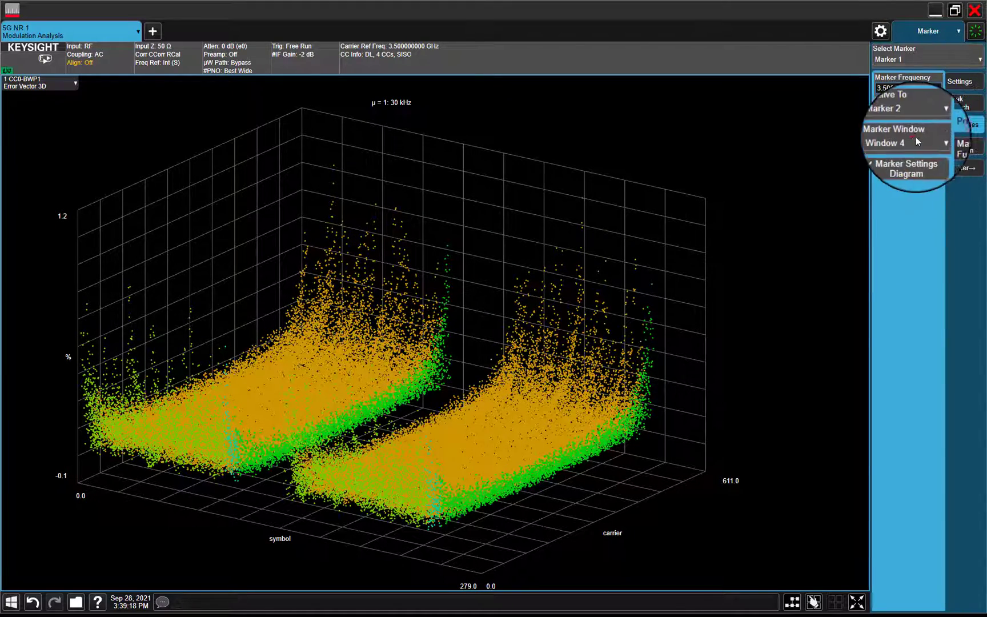
{"action": "left_click", "coordinate": [908, 137]}
{"action": "left_click", "coordinate": [907, 160]}
{"action": "left_click", "coordinate": [960, 103]}
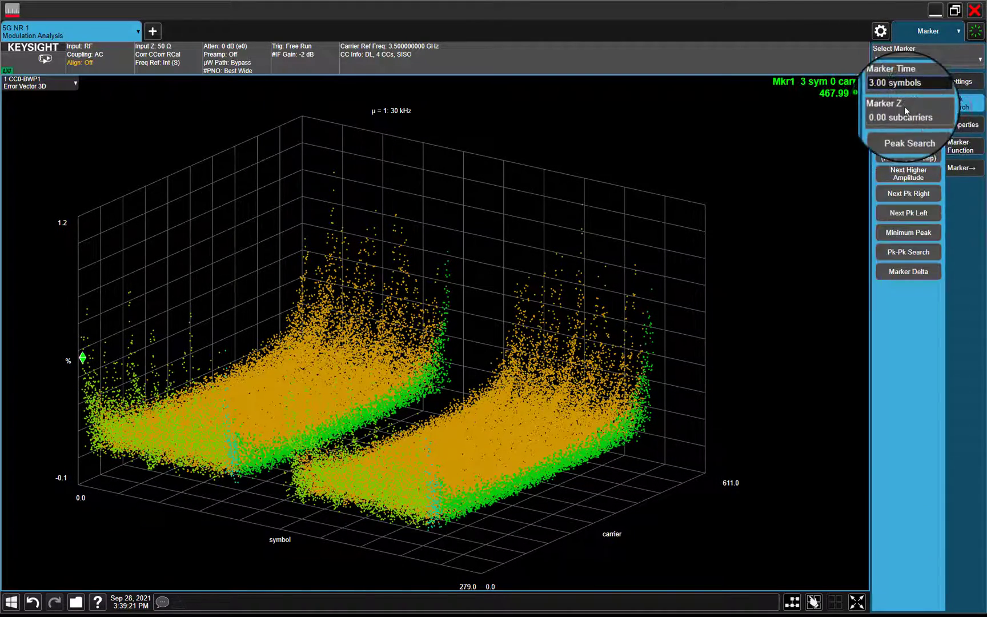
{"action": "left_click", "coordinate": [908, 136]}
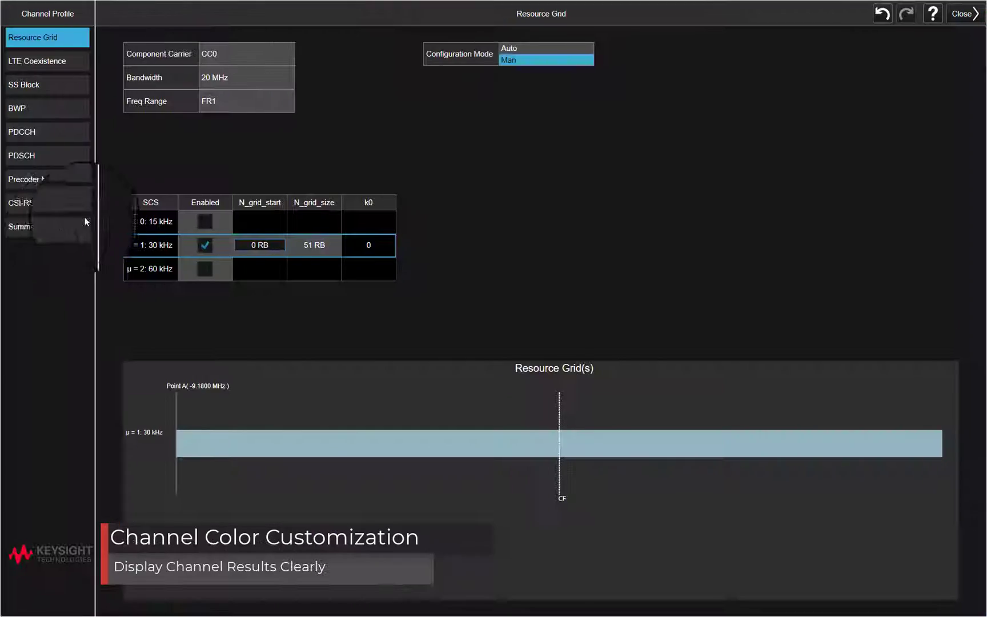
- In the channel profile summary, untick PDCCH 01 DMRS Include and set PDCCH1's colour to orange
{"action": "left_click", "coordinate": [81, 226]}
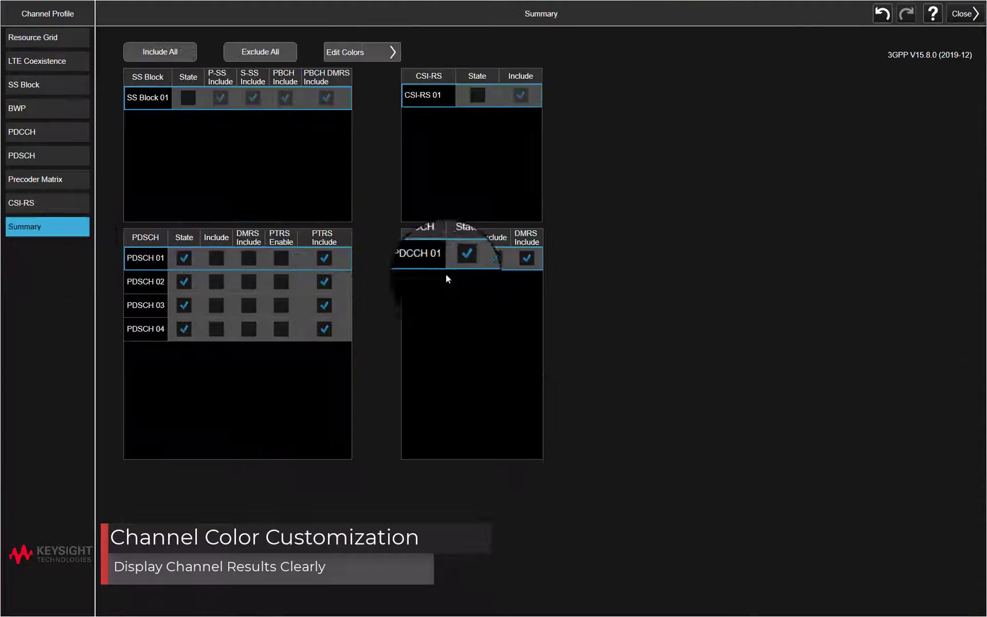
{"action": "left_click", "coordinate": [528, 260]}
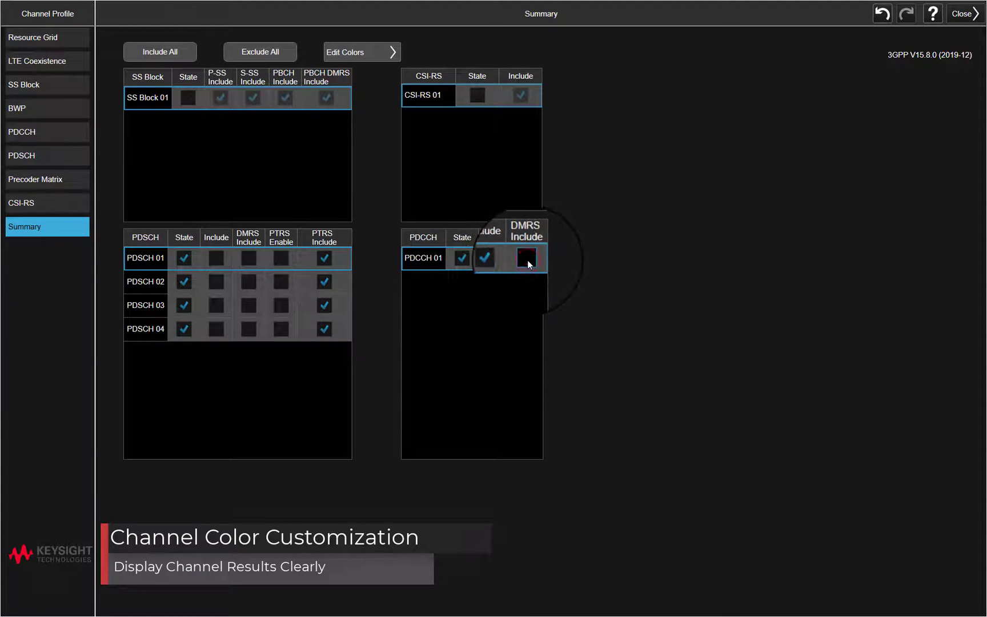
{"action": "left_click", "coordinate": [368, 54]}
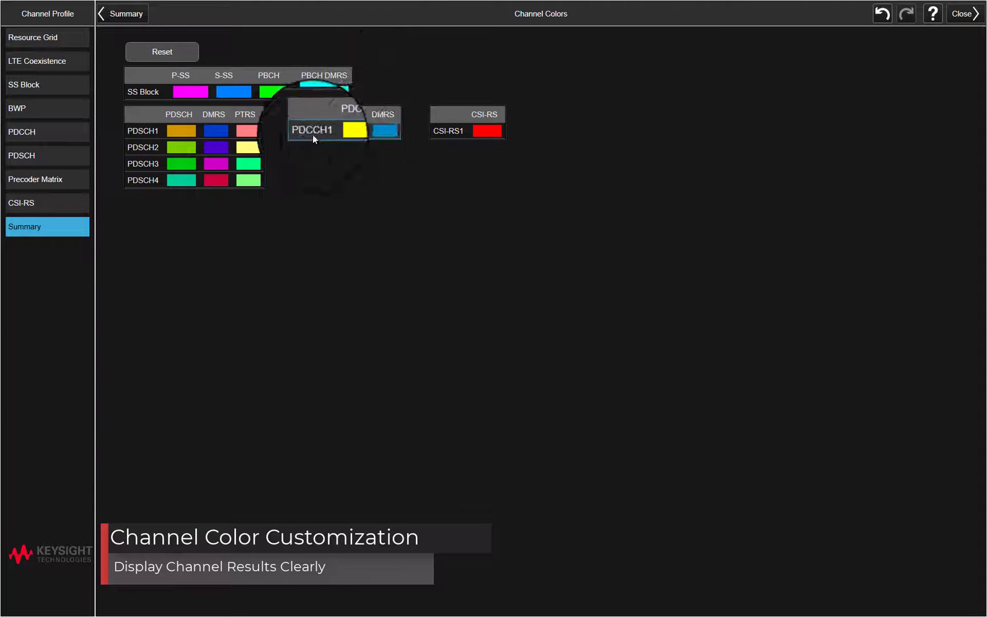
{"action": "left_click", "coordinate": [343, 131]}
{"action": "left_click", "coordinate": [458, 202]}
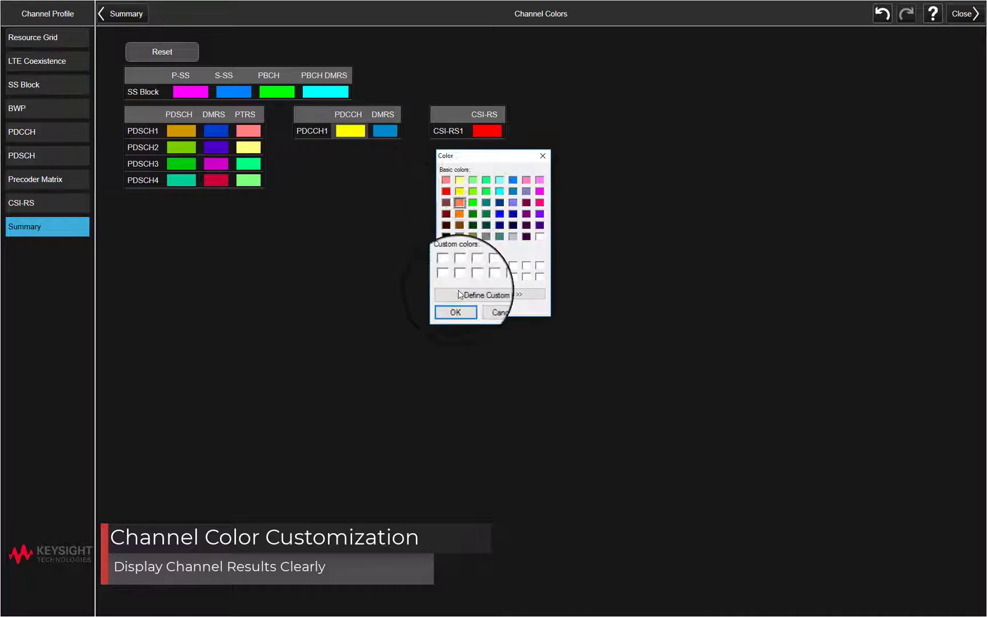
{"action": "left_click", "coordinate": [457, 310]}
{"action": "left_click", "coordinate": [124, 13]}
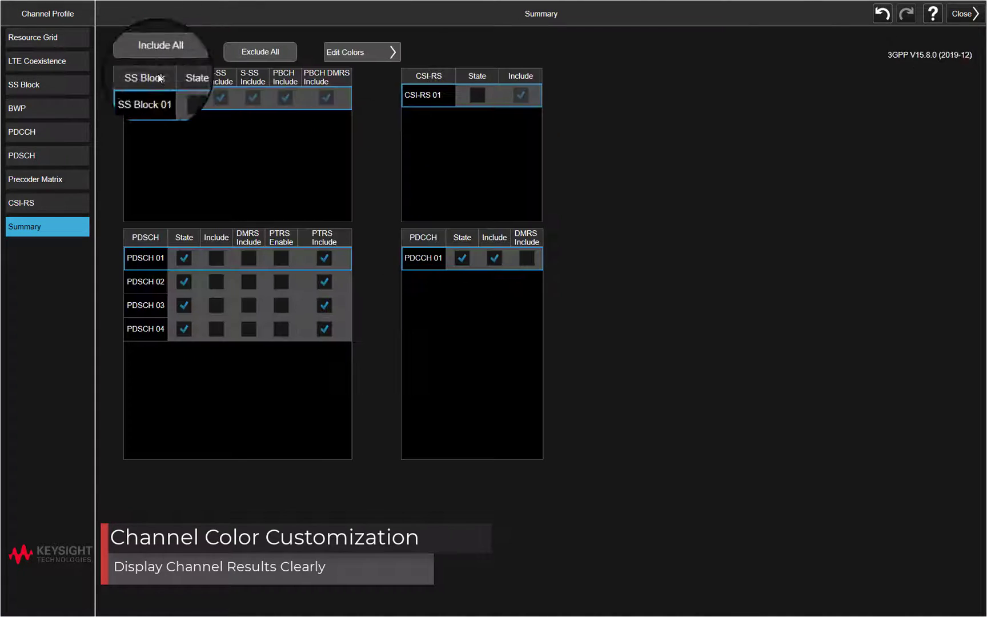
{"action": "left_click", "coordinate": [963, 14]}
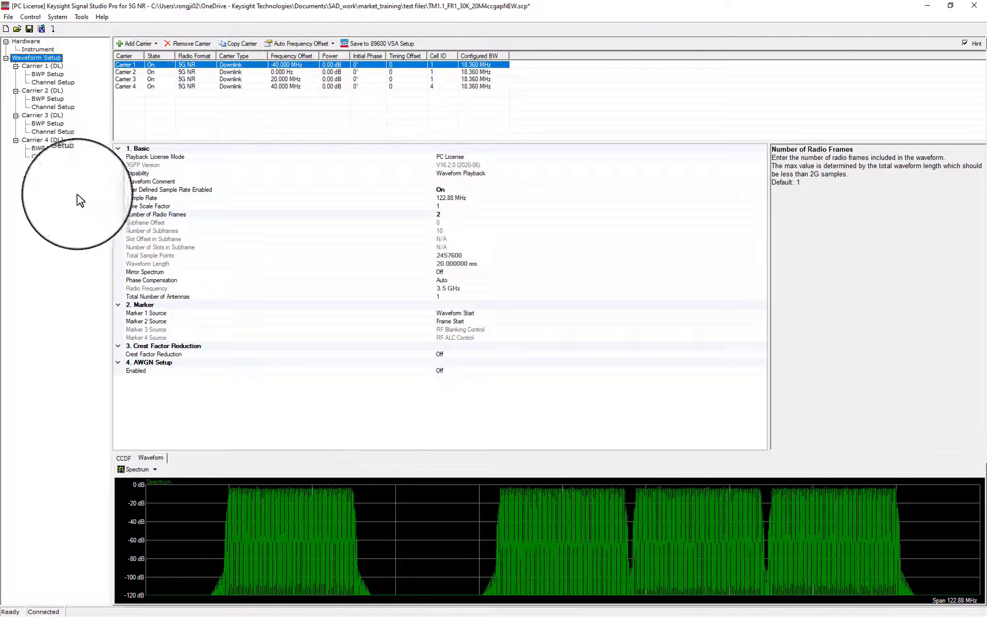
- Apply the downlink test model to Carrier 1 with bandwidth FR1 20MHz
{"action": "left_click", "coordinate": [52, 67]}
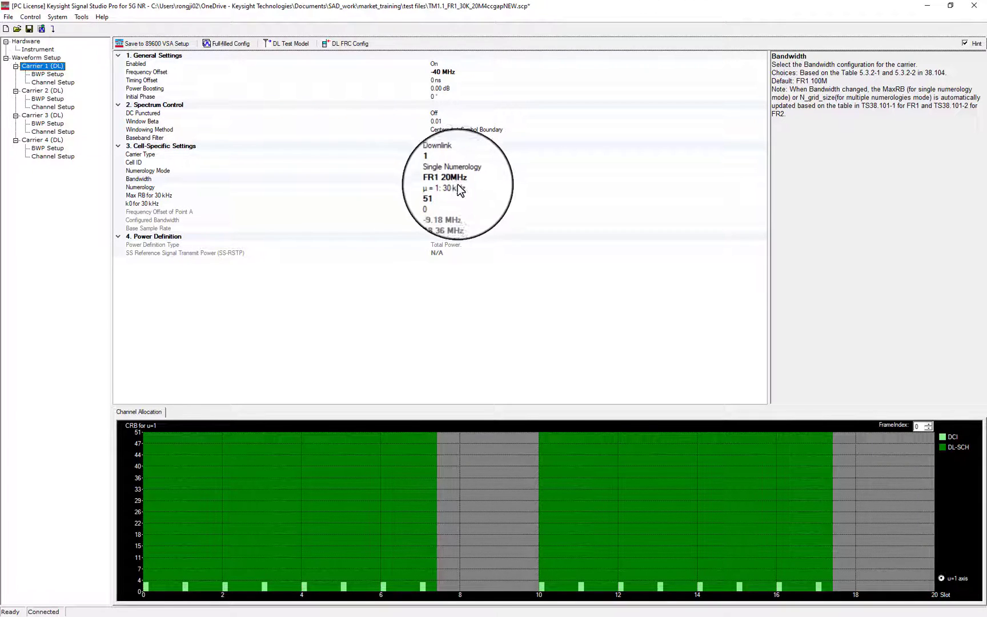
{"action": "left_click", "coordinate": [285, 44]}
{"action": "left_click", "coordinate": [497, 230]}
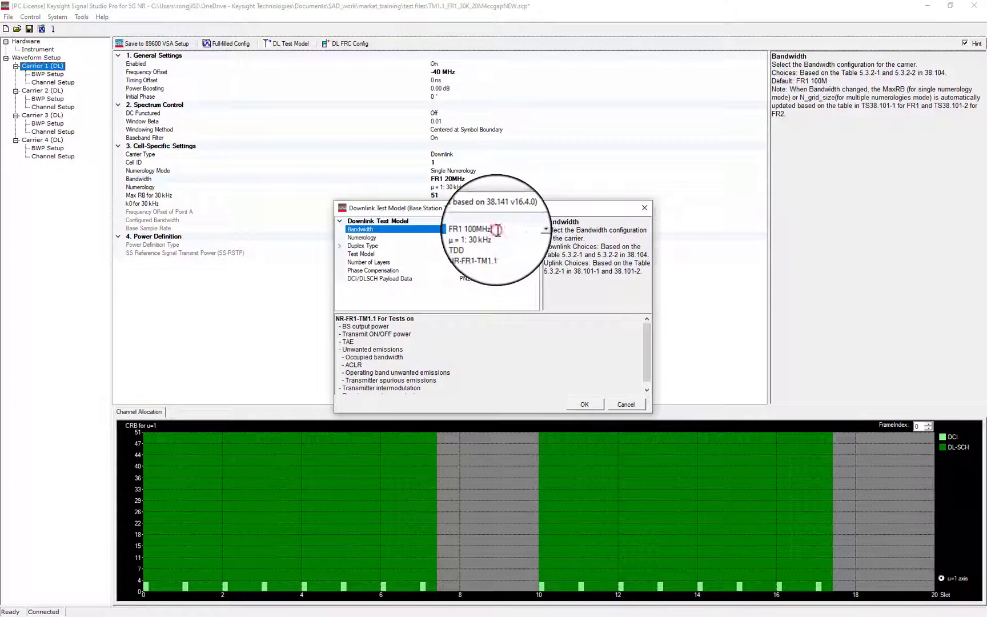
{"action": "left_click", "coordinate": [524, 230]}
{"action": "left_click", "coordinate": [478, 260]}
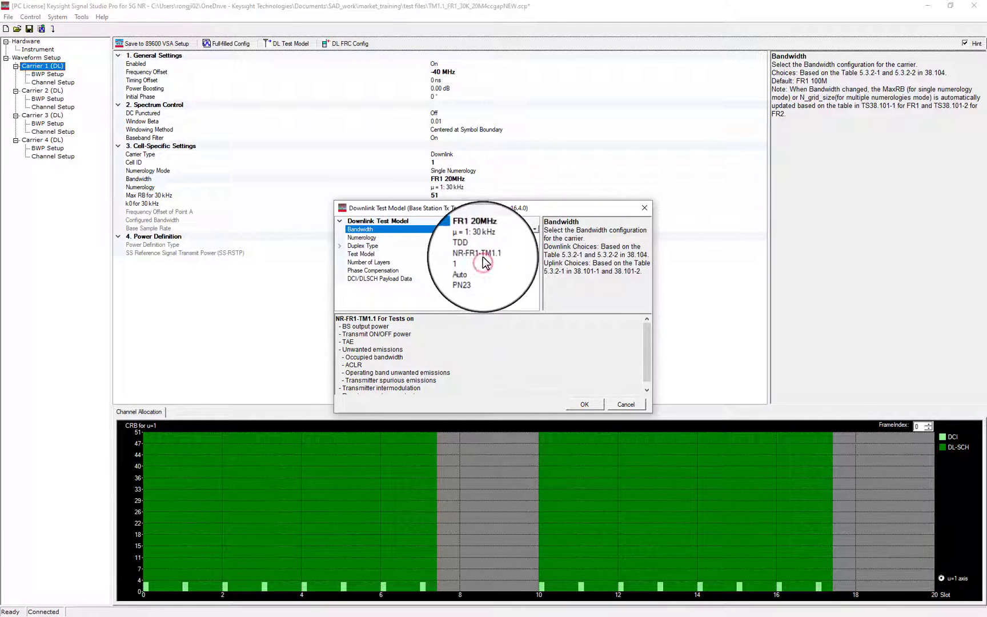
{"action": "key", "text": "Return"}
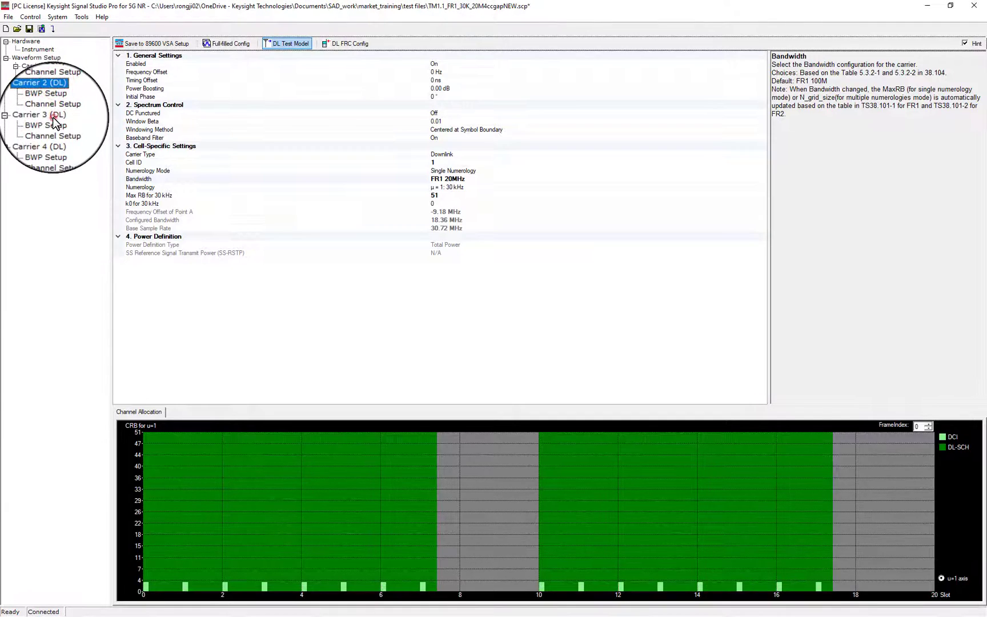
- Review Carriers 3 and 4, then return to the overall Waveform Setup
{"action": "left_click", "coordinate": [38, 115]}
{"action": "left_click", "coordinate": [42, 139]}
{"action": "left_click", "coordinate": [37, 58]}
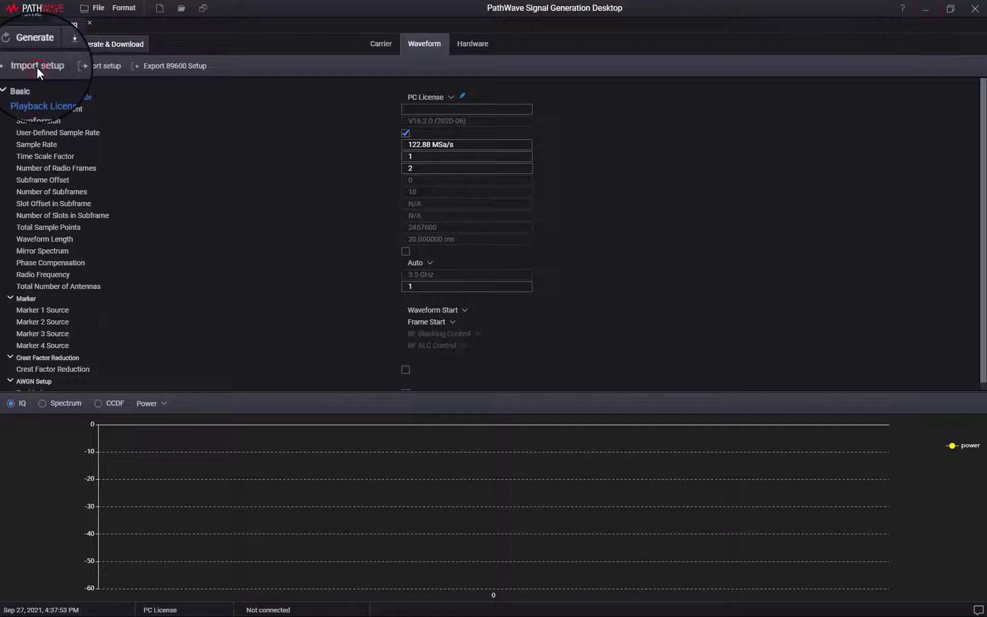
- Import TM1.1_FR1_30K_20M4ccgapNEW.scp as the waveform settings
{"action": "left_click", "coordinate": [37, 68]}
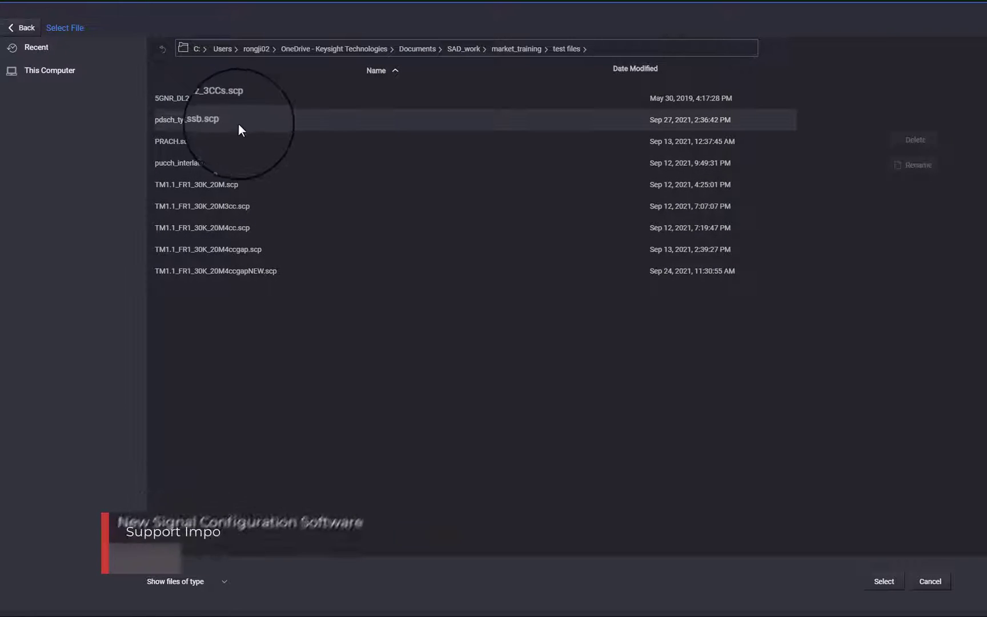
{"action": "left_click", "coordinate": [240, 272]}
{"action": "left_click", "coordinate": [883, 581]}
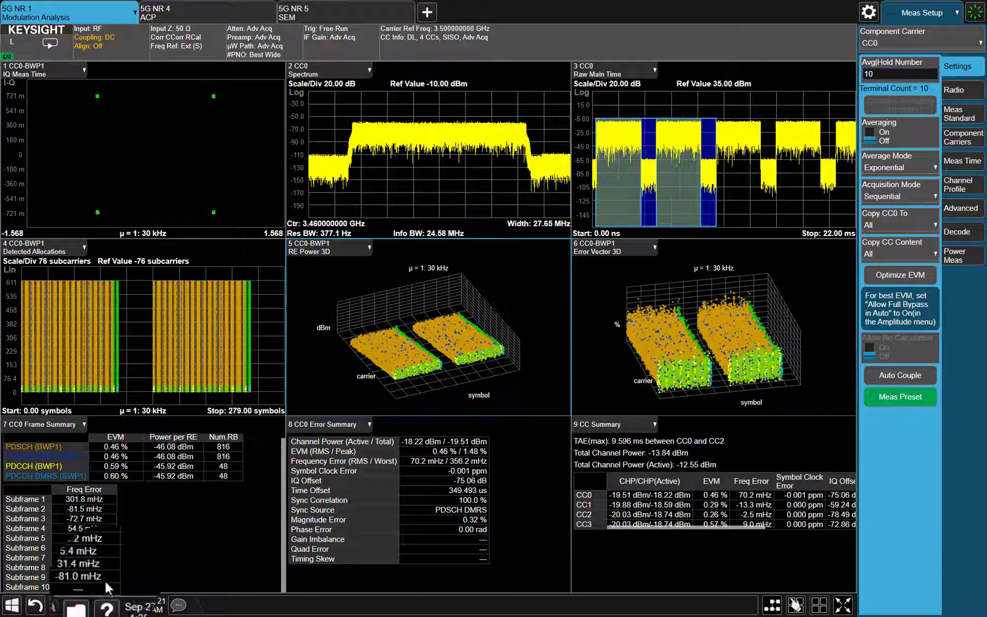
- Start a Component Carrier Setup recall and filter the file browser to *.pwsg PathWave files
{"action": "left_click", "coordinate": [82, 606]}
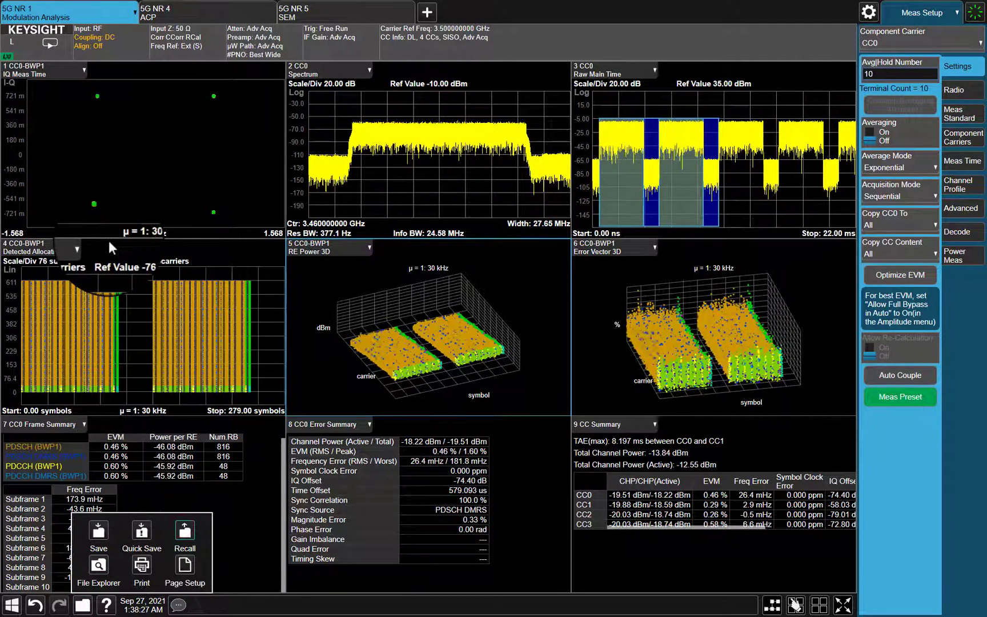
{"action": "left_click", "coordinate": [184, 536]}
{"action": "left_click", "coordinate": [62, 203]}
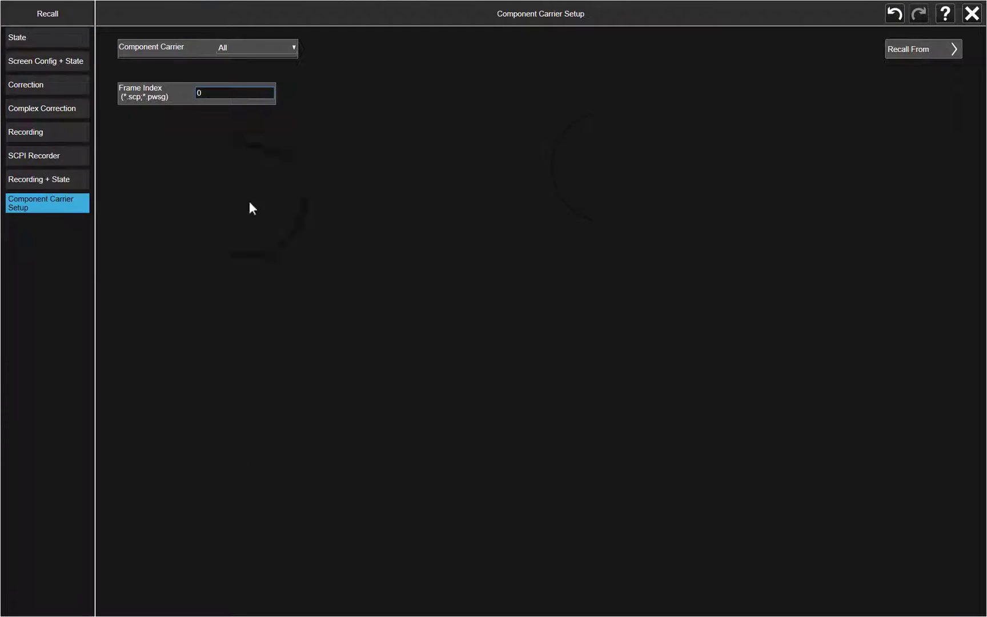
{"action": "left_click", "coordinate": [919, 51]}
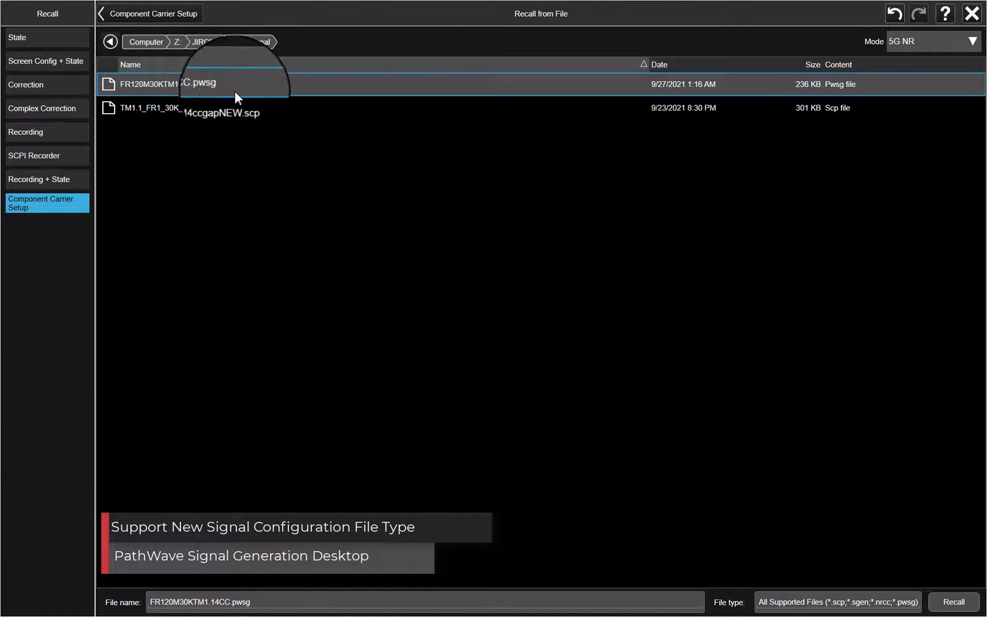
{"action": "left_click", "coordinate": [797, 603]}
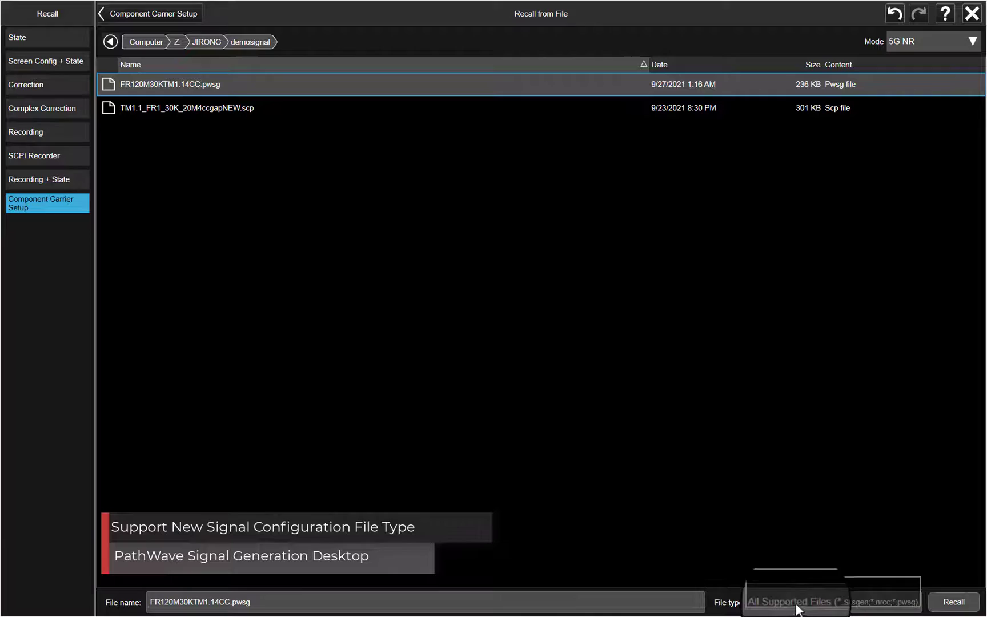
{"action": "left_click", "coordinate": [781, 559]}
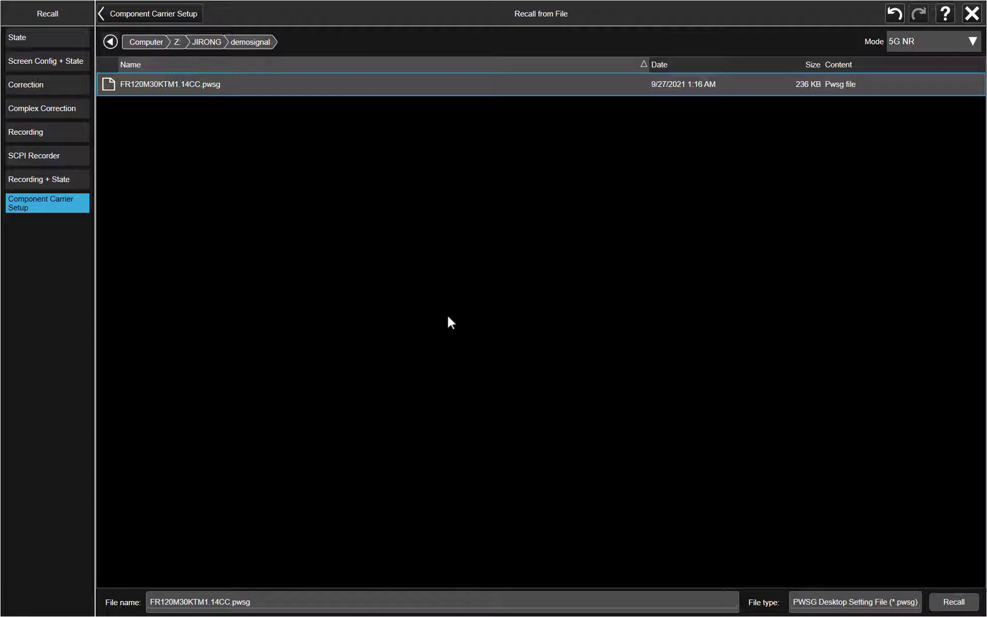
- Recall FR120M30KTM1.14CC.pwsg, inspect the CC Summary full-screen, then go to the Display settings
{"action": "key", "text": "Return"}
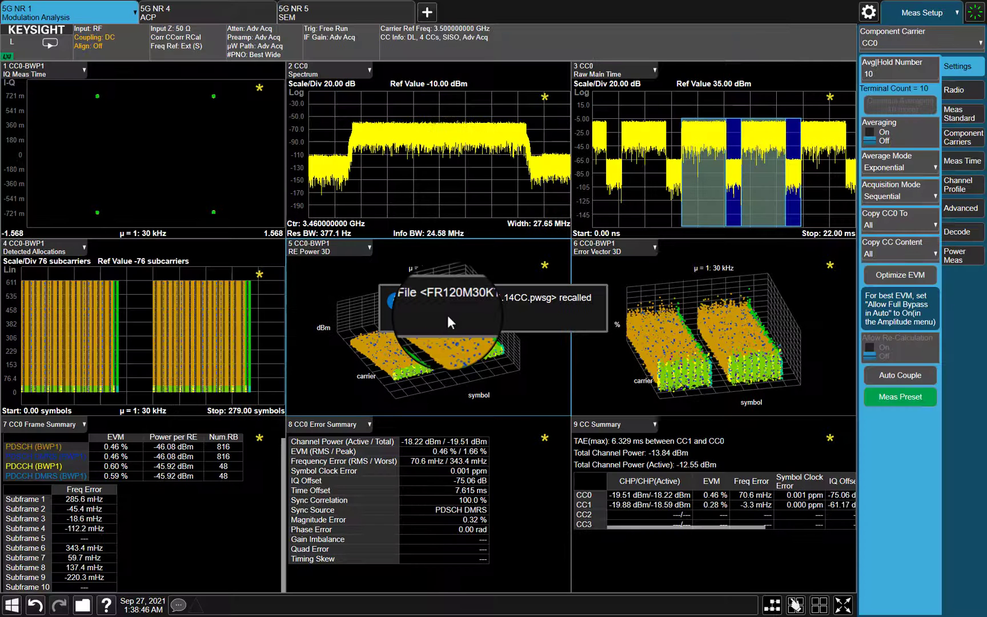
{"action": "double_click", "coordinate": [664, 561]}
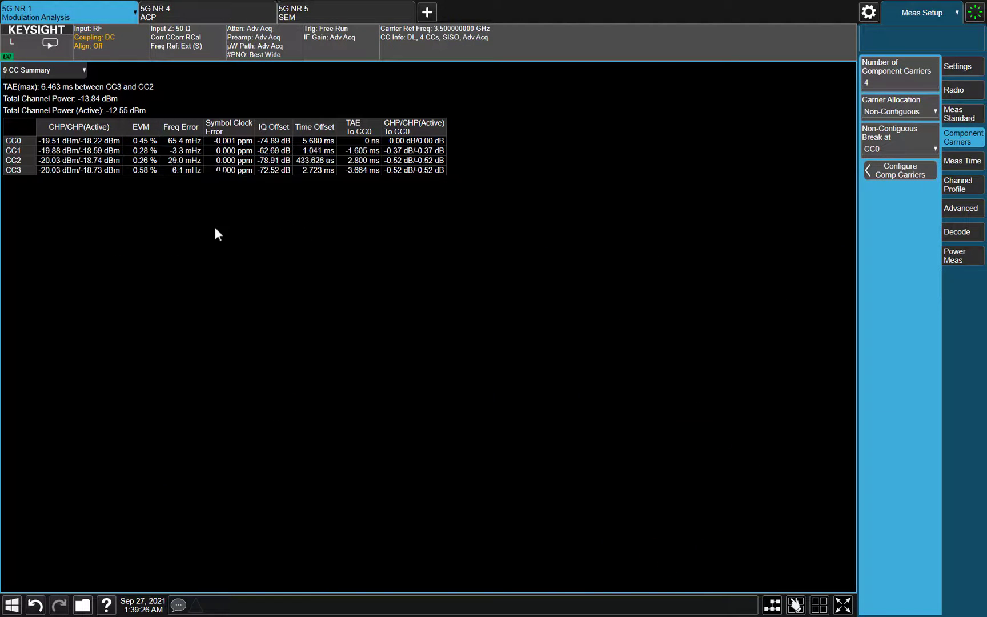
{"action": "double_click", "coordinate": [215, 227]}
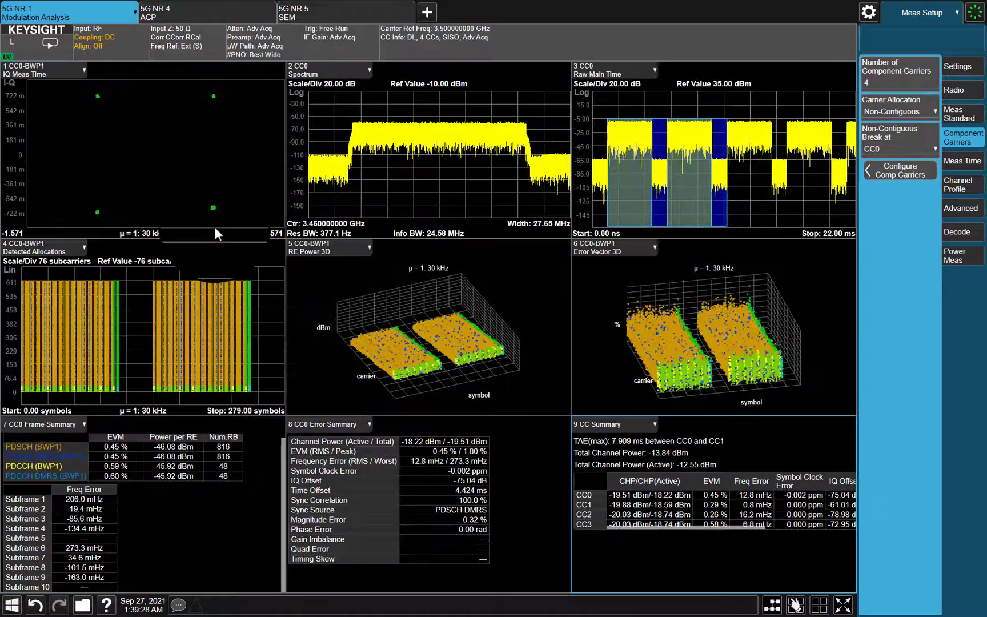
{"action": "left_click", "coordinate": [913, 17]}
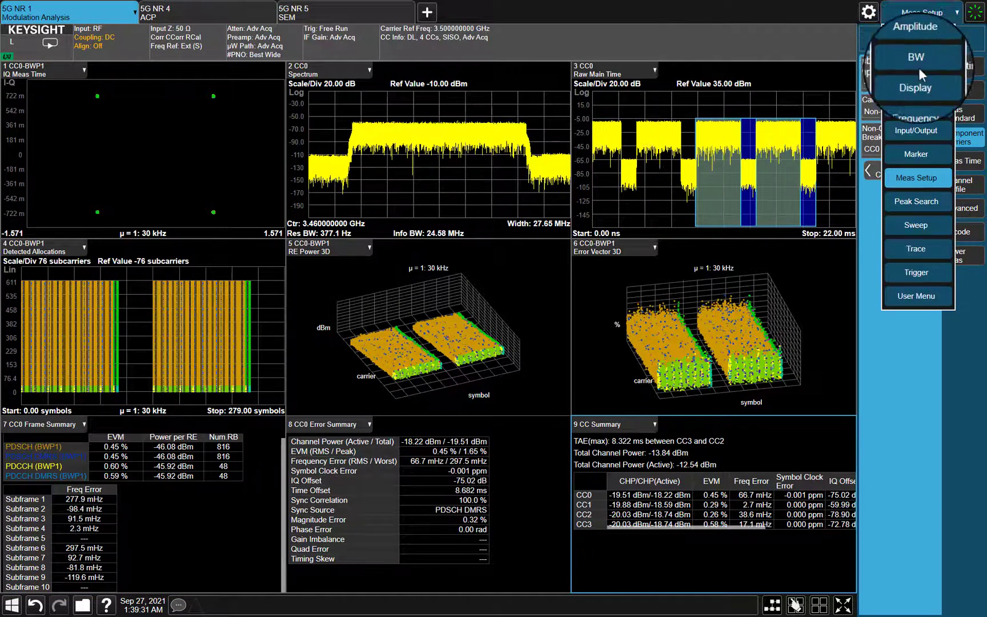
{"action": "left_click", "coordinate": [919, 85]}
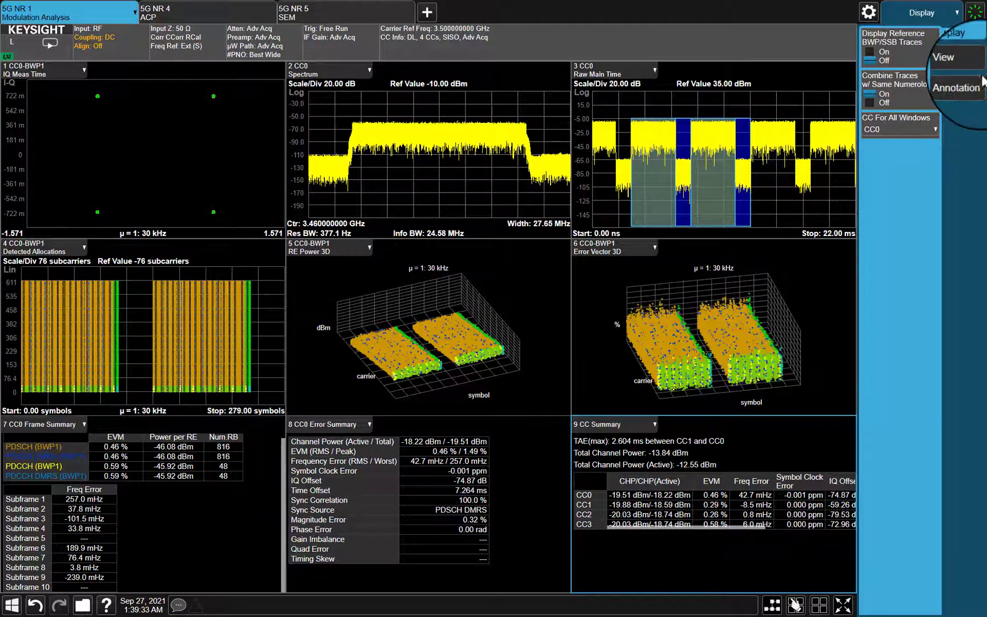
- Set CC For All Windows to CC1, then CC2, and rotate the RE Power 3D plot
{"action": "left_click", "coordinate": [878, 131]}
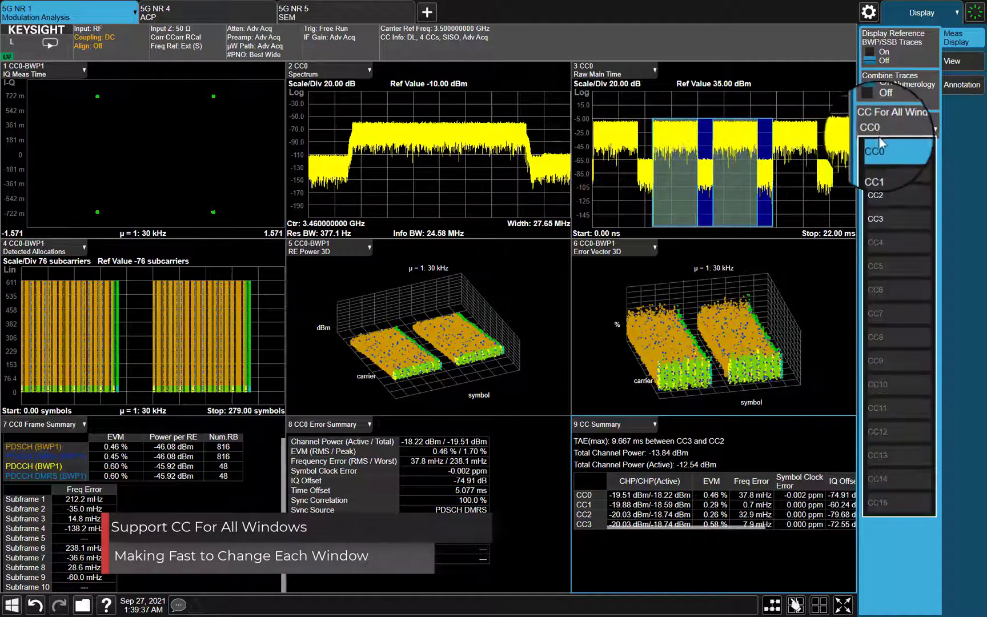
{"action": "left_click", "coordinate": [888, 173]}
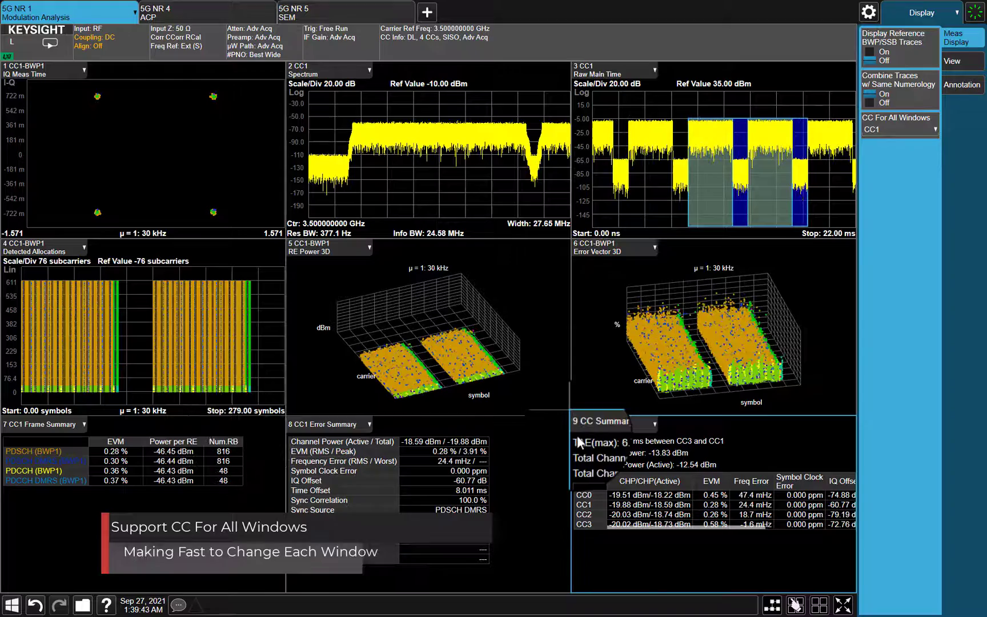
{"action": "left_click", "coordinate": [912, 130]}
{"action": "left_click", "coordinate": [895, 196]}
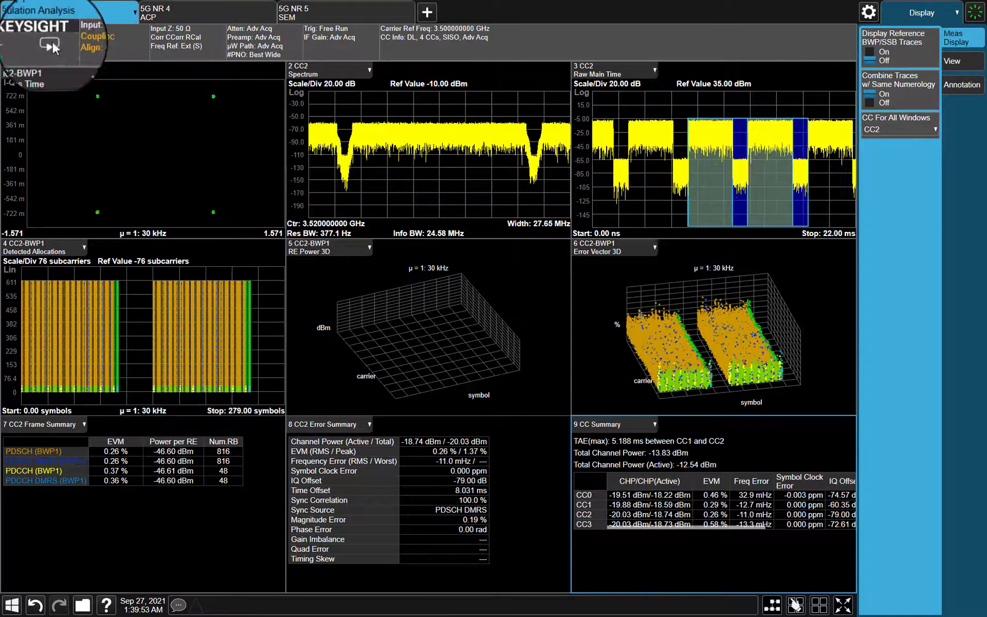
{"action": "left_click_drag", "start_coordinate": [469, 335], "coordinate": [489, 338]}
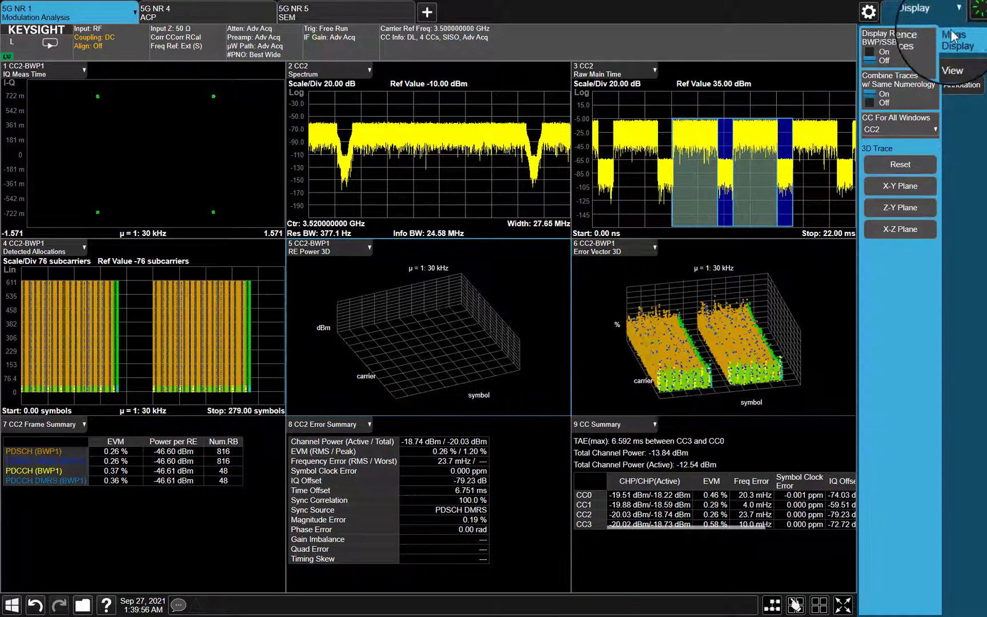
- In the Amplitude settings, turn on Auto Scale so the RE Power 3D data appears
{"action": "left_click", "coordinate": [936, 16]}
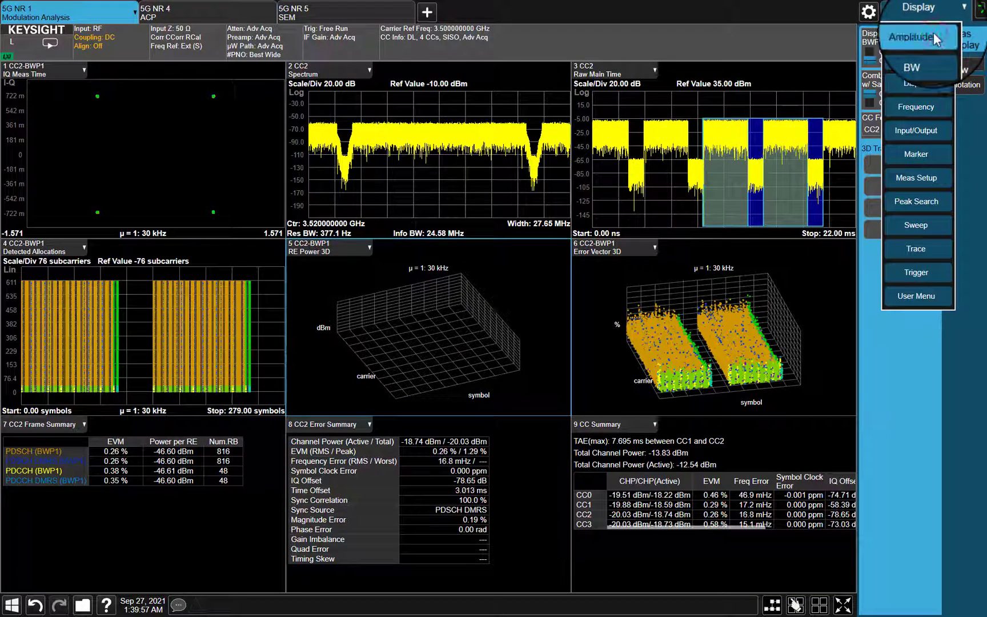
{"action": "left_click", "coordinate": [933, 32]}
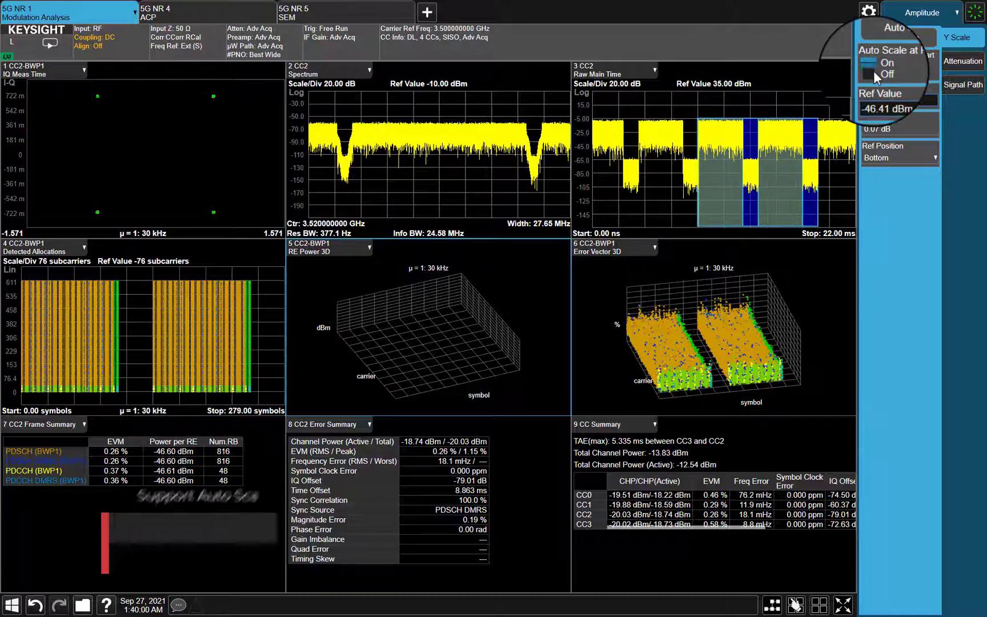
{"action": "left_click", "coordinate": [889, 37]}
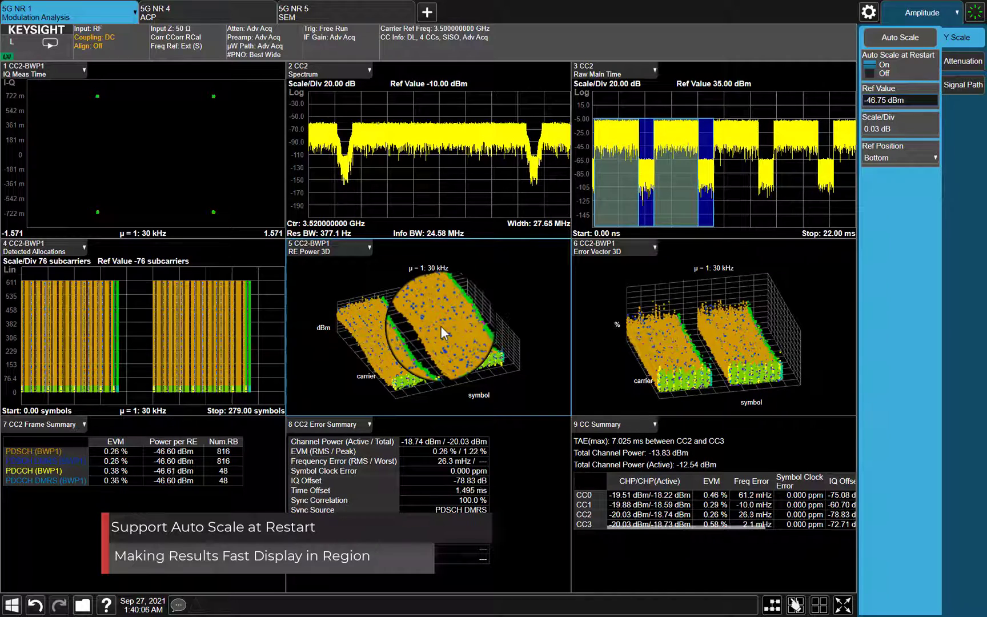
- Return to Display settings and open the CC For All Windows choice
{"action": "left_click", "coordinate": [934, 16]}
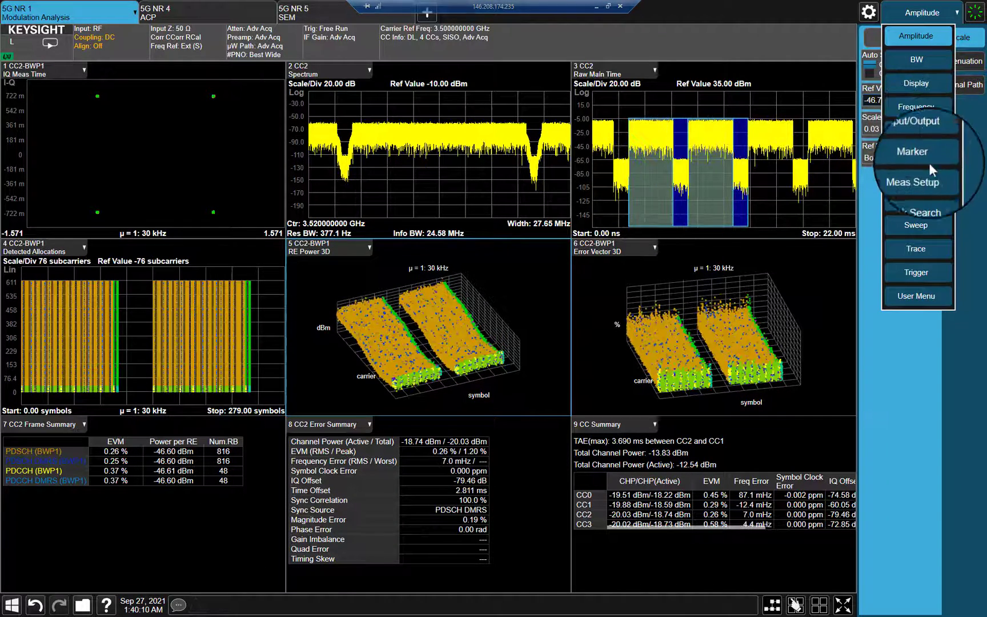
{"action": "left_click", "coordinate": [920, 86]}
{"action": "left_click", "coordinate": [900, 127]}
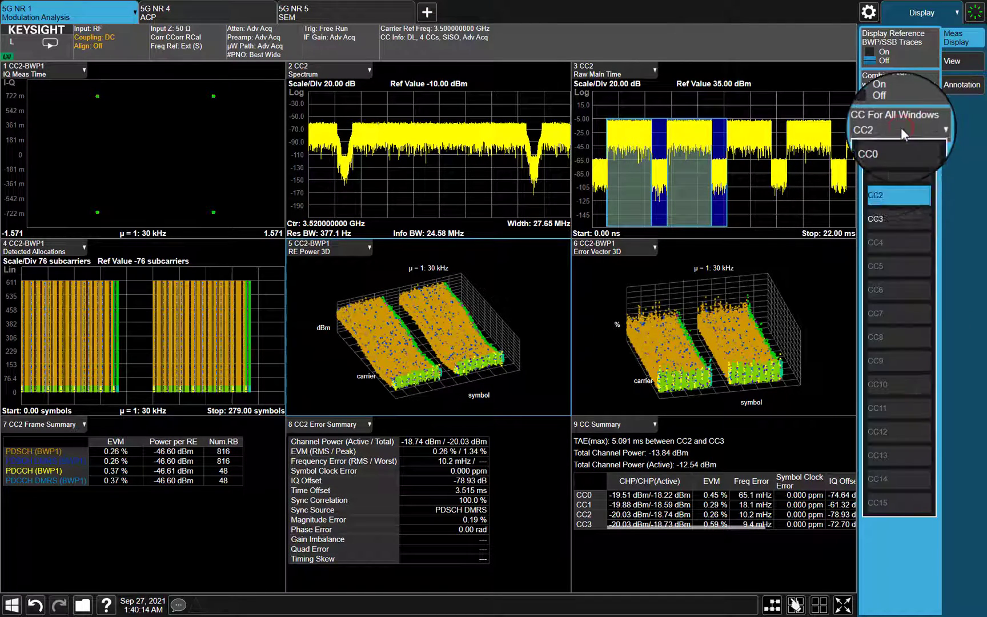
- Show CC3 in every window, then switch all windows back to CC0
{"action": "left_click", "coordinate": [903, 222]}
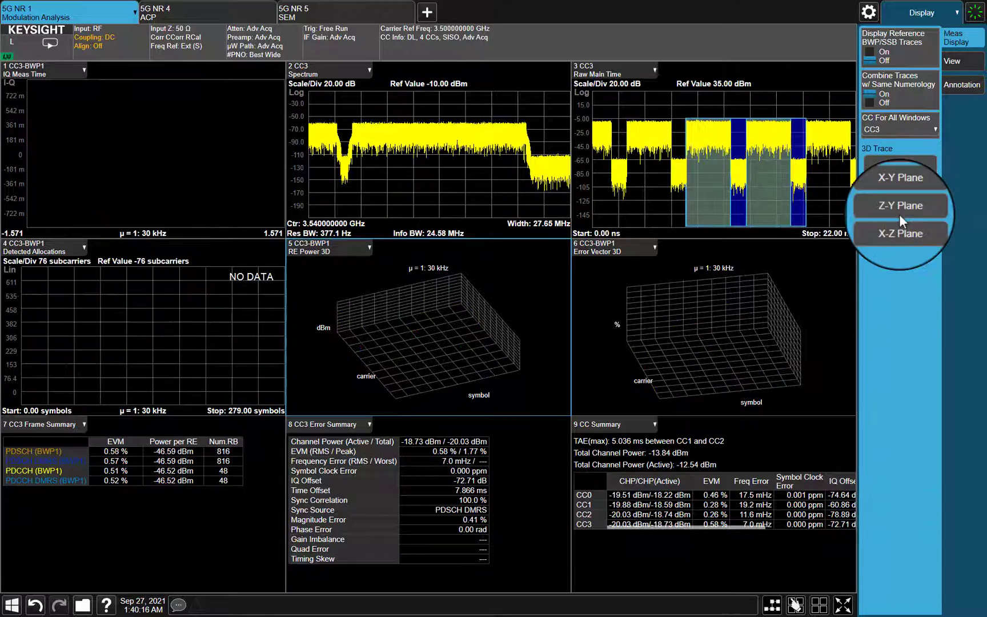
{"action": "left_click", "coordinate": [898, 126]}
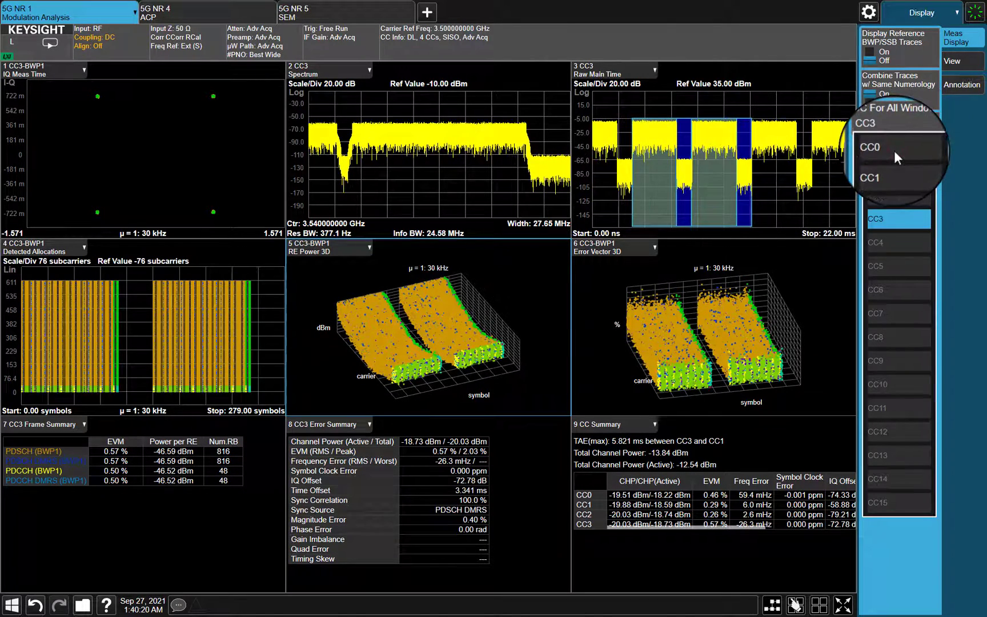
{"action": "left_click", "coordinate": [893, 150]}
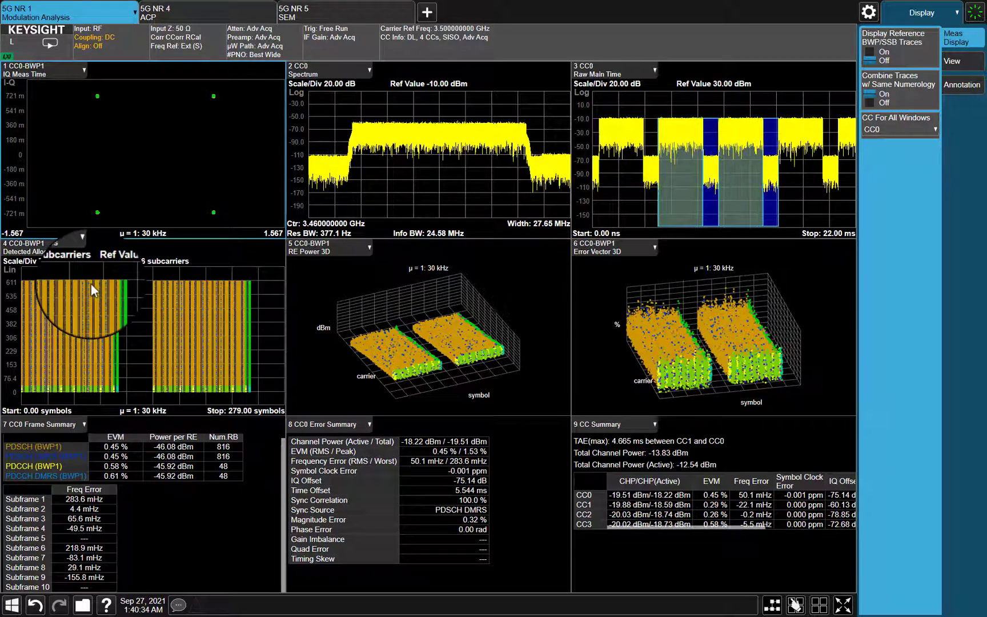
{"action": "left_click", "coordinate": [923, 13]}
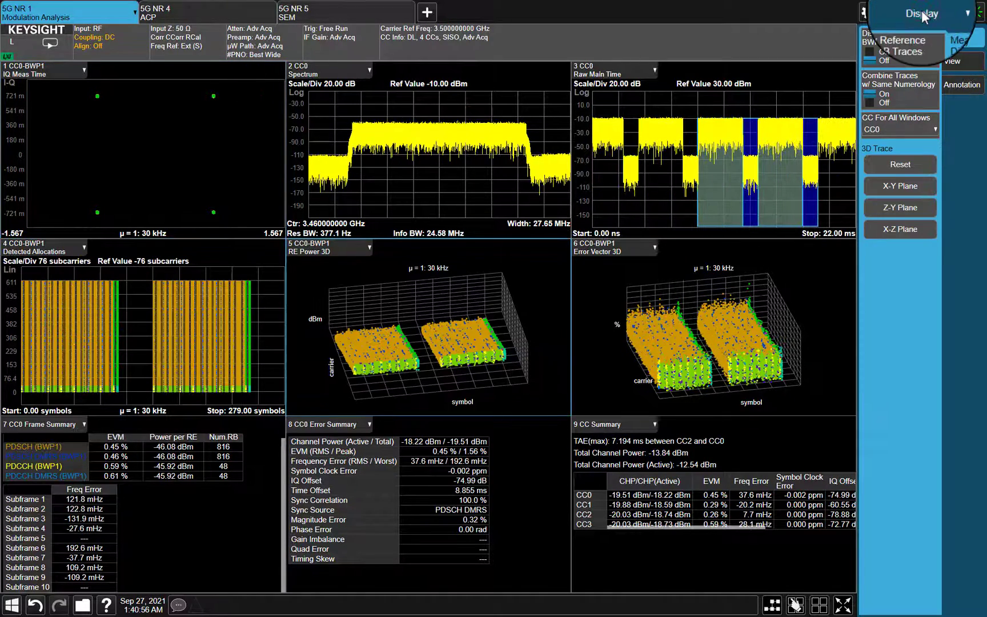
- Go to Meas Setup > Channel Profile > Control and User Channels and view the Summary
{"action": "left_click", "coordinate": [925, 17]}
{"action": "left_click", "coordinate": [923, 182]}
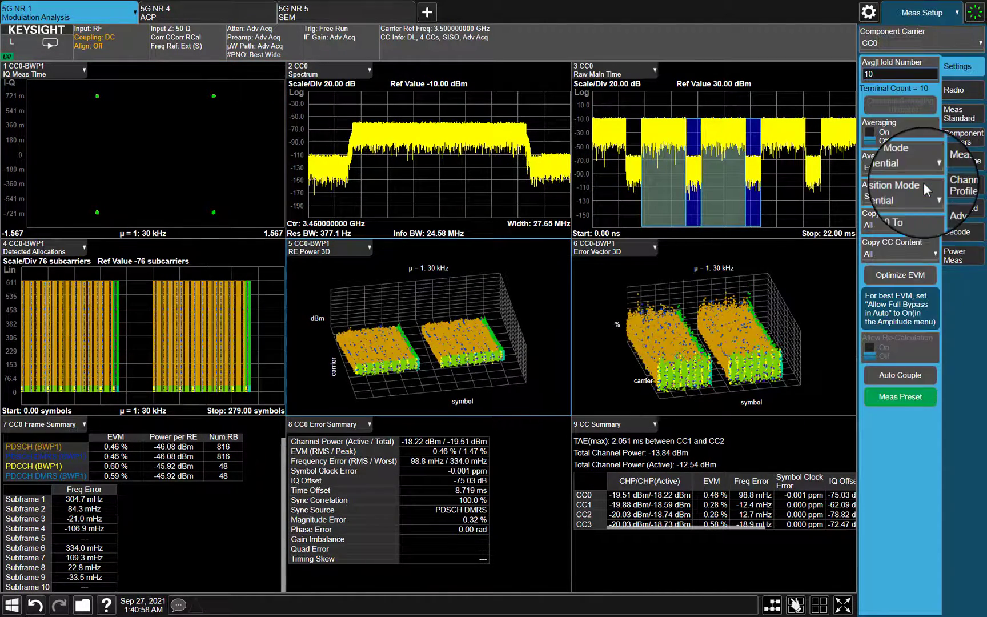
{"action": "left_click", "coordinate": [958, 185]}
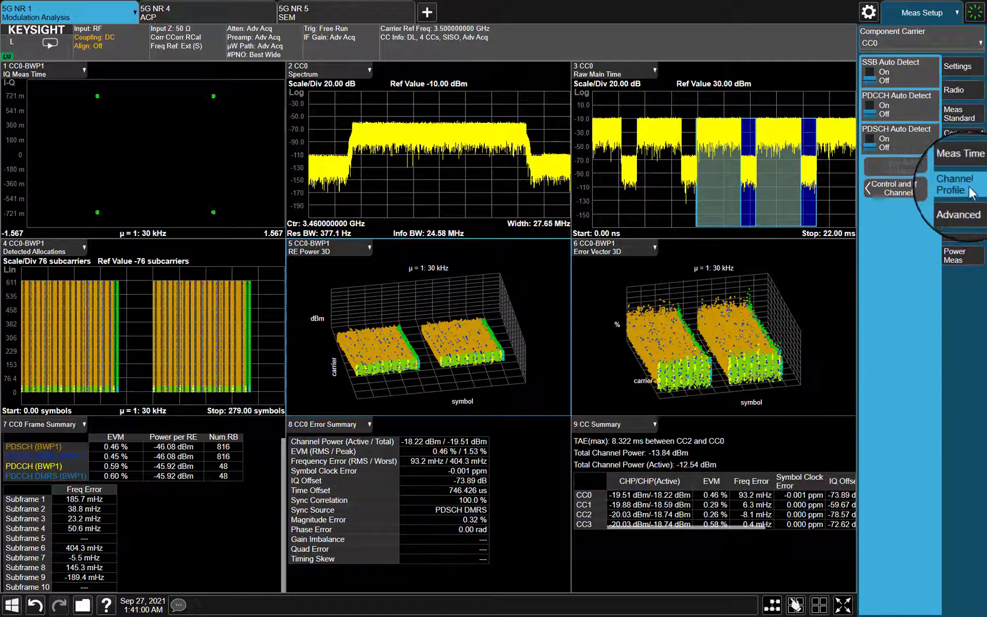
{"action": "left_click", "coordinate": [879, 195]}
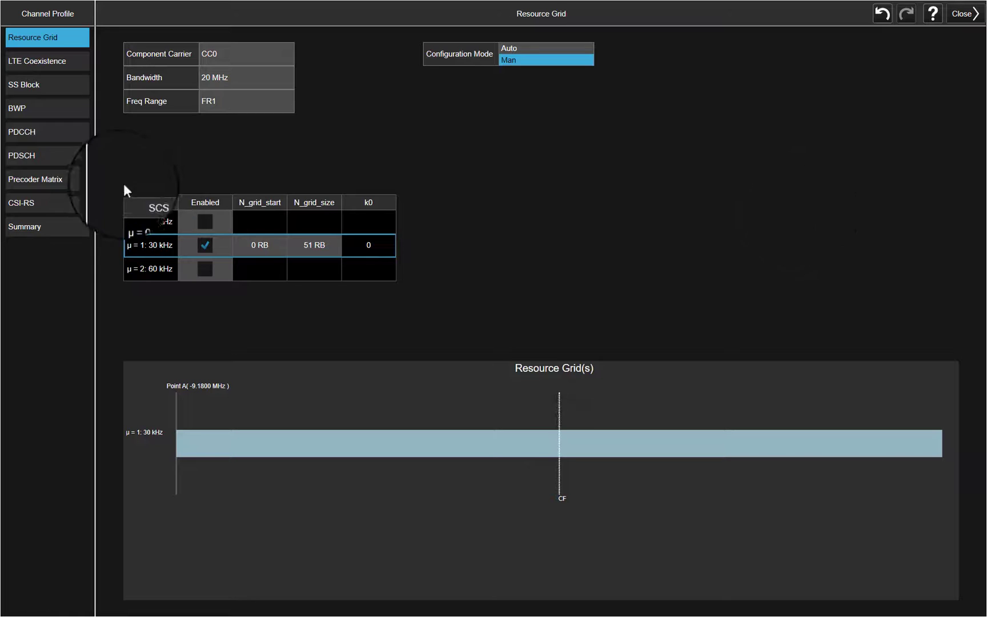
{"action": "left_click", "coordinate": [48, 229]}
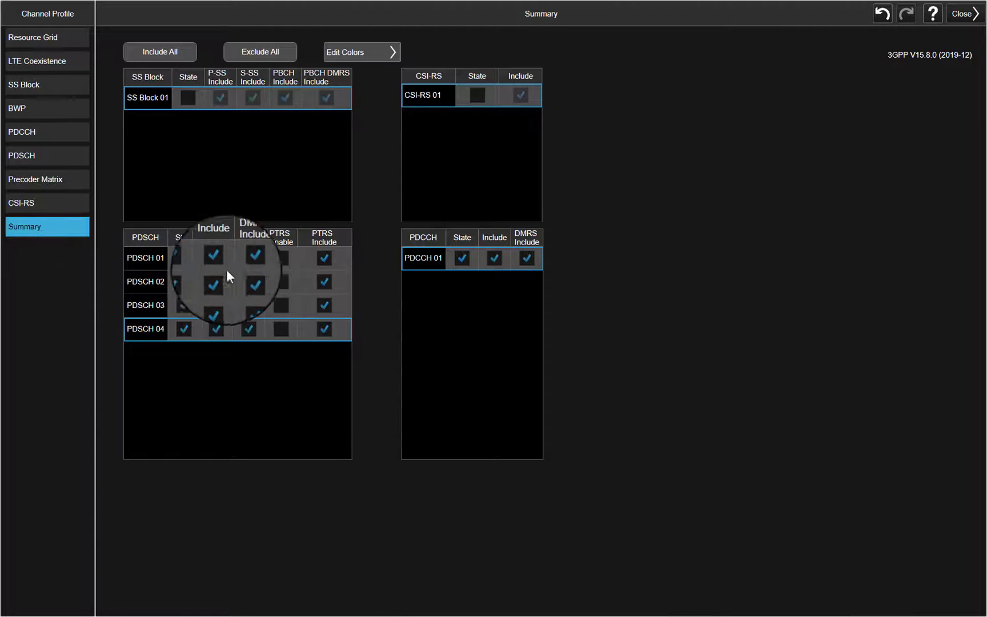
- Untick Include and DMRS Include for PDSCH 02–04, PDCCH 01 and PDSCH 01's DMRS
{"action": "left_click", "coordinate": [250, 285]}
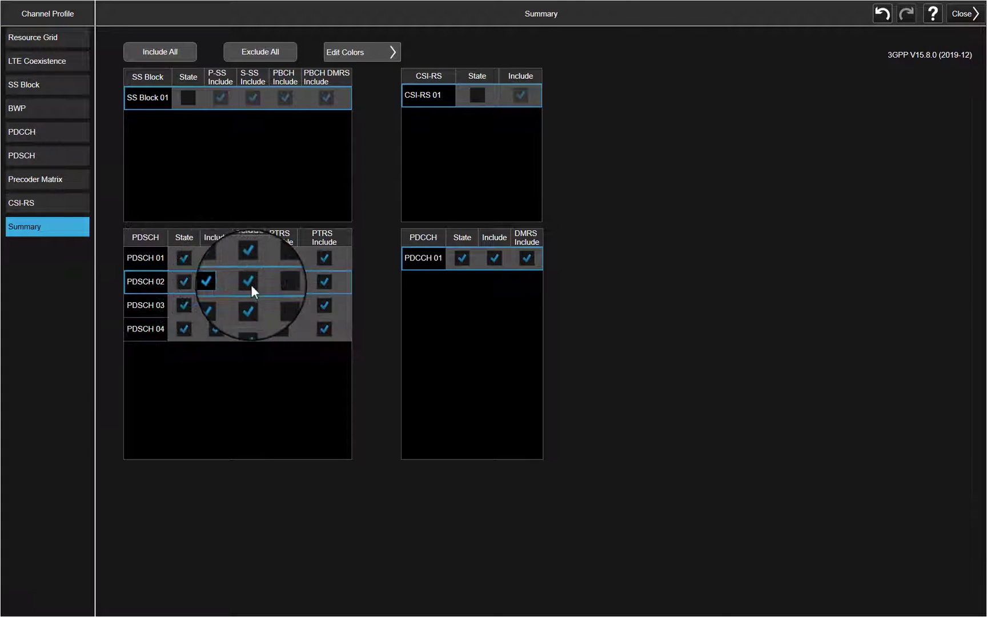
{"action": "left_click", "coordinate": [221, 305]}
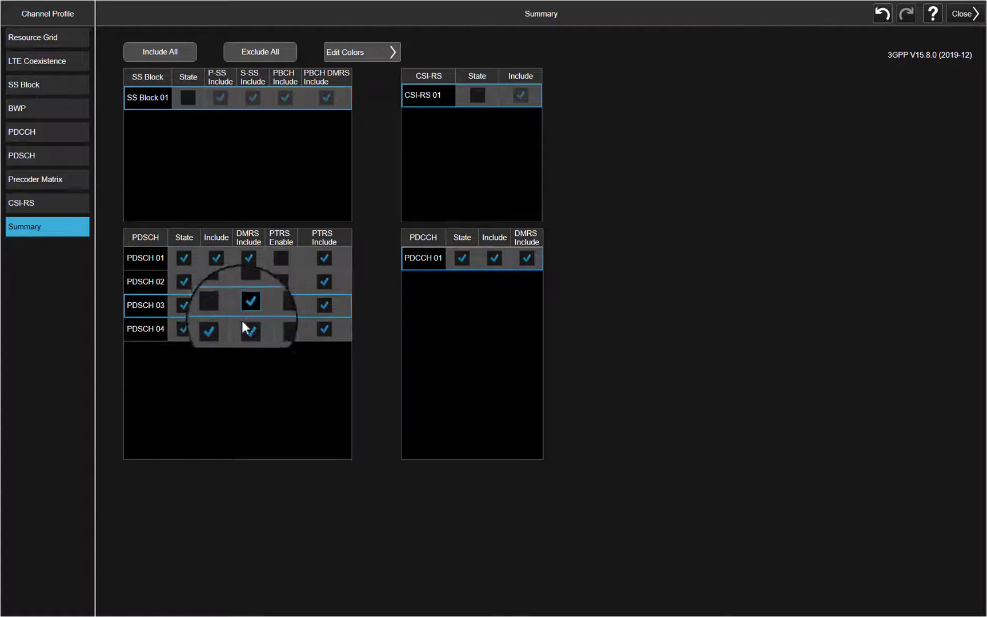
{"action": "left_click", "coordinate": [216, 329]}
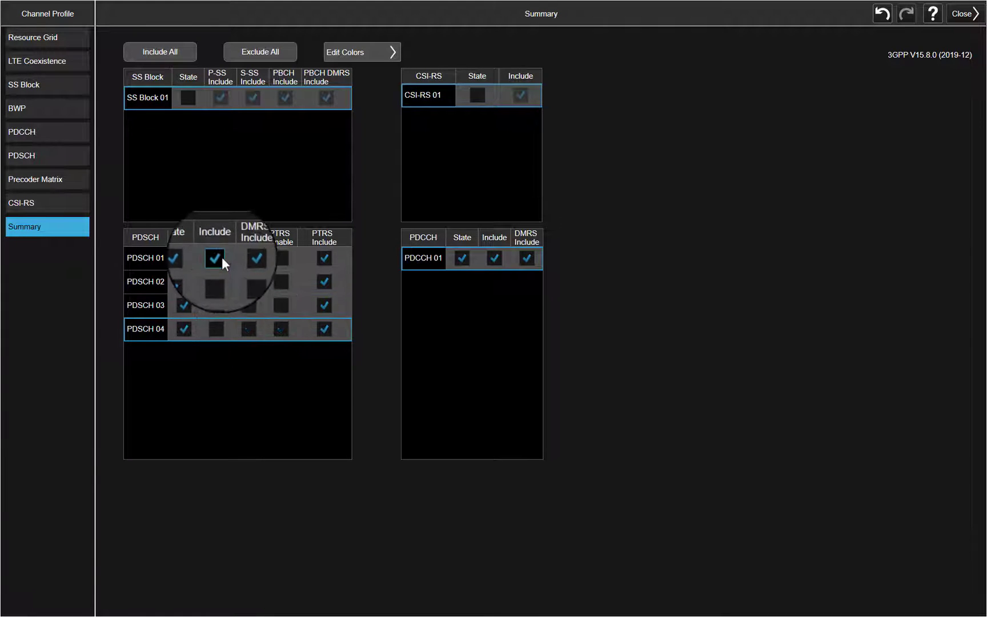
{"action": "left_click", "coordinate": [493, 258]}
{"action": "left_click", "coordinate": [528, 258]}
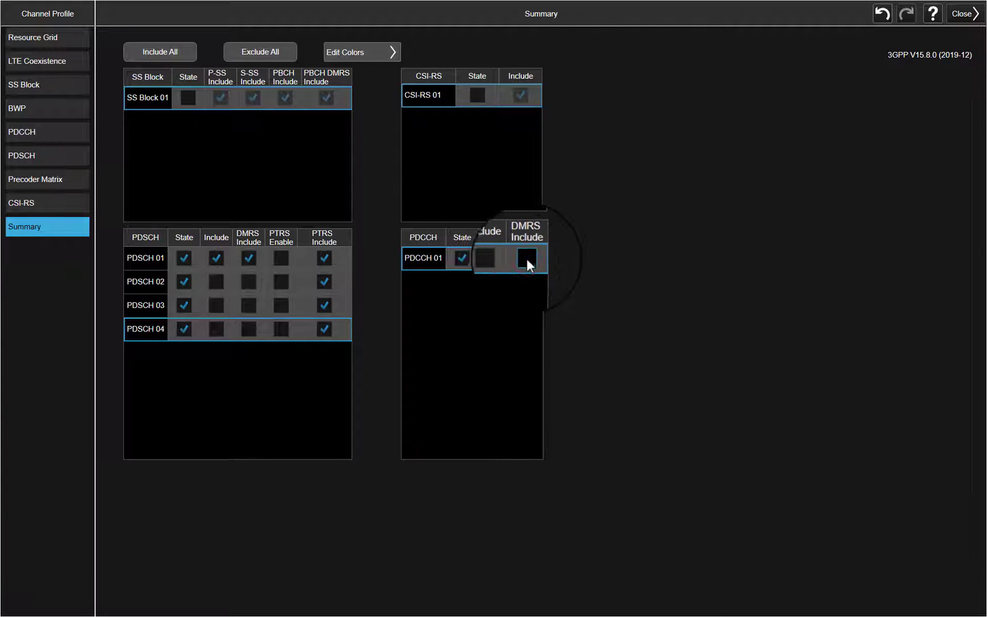
{"action": "left_click", "coordinate": [249, 258]}
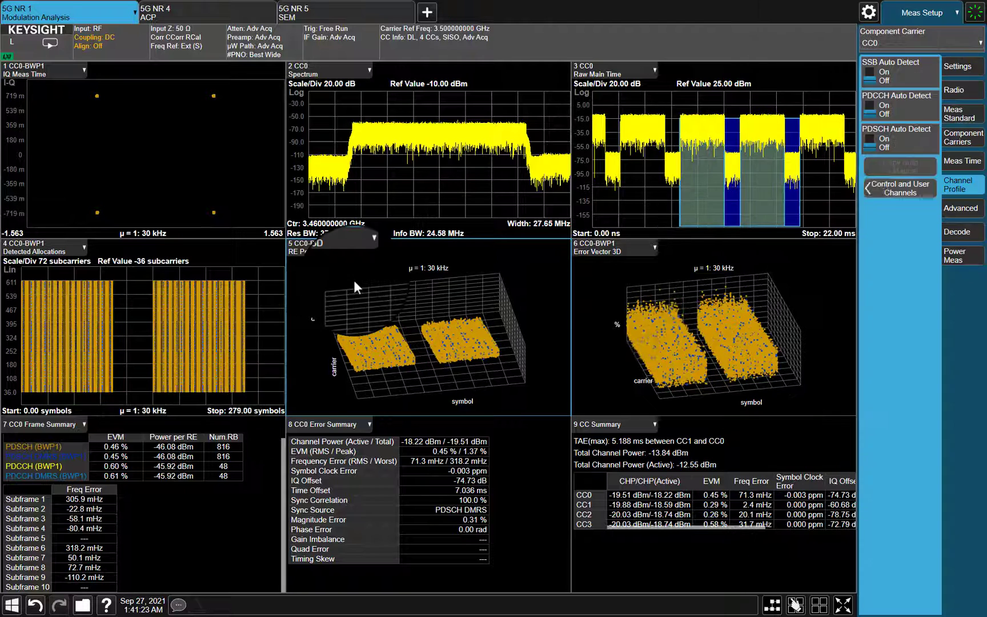
- In the channel Summary, untick PDCCH 01 DMRS Include and bring up Edit Colors
{"action": "mouse_move", "coordinate": [300, 350]}
{"action": "left_mouse_down"}
{"action": "mouse_move", "coordinate": [481, 351]}
{"action": "mouse_move", "coordinate": [429, 375]}
{"action": "mouse_move", "coordinate": [443, 380]}
{"action": "left_mouse_up"}
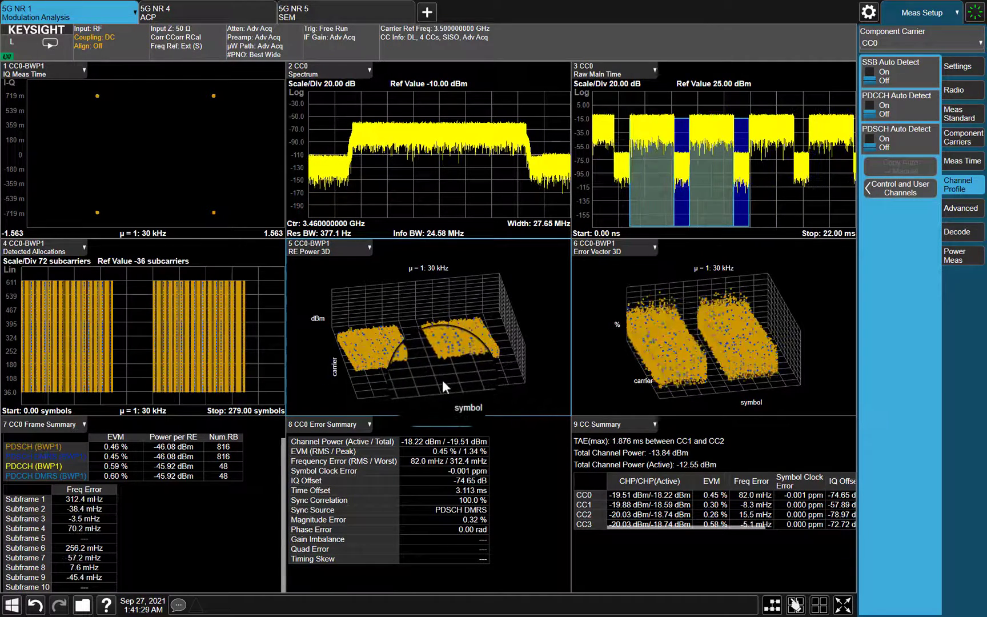
{"action": "left_click", "coordinate": [884, 192]}
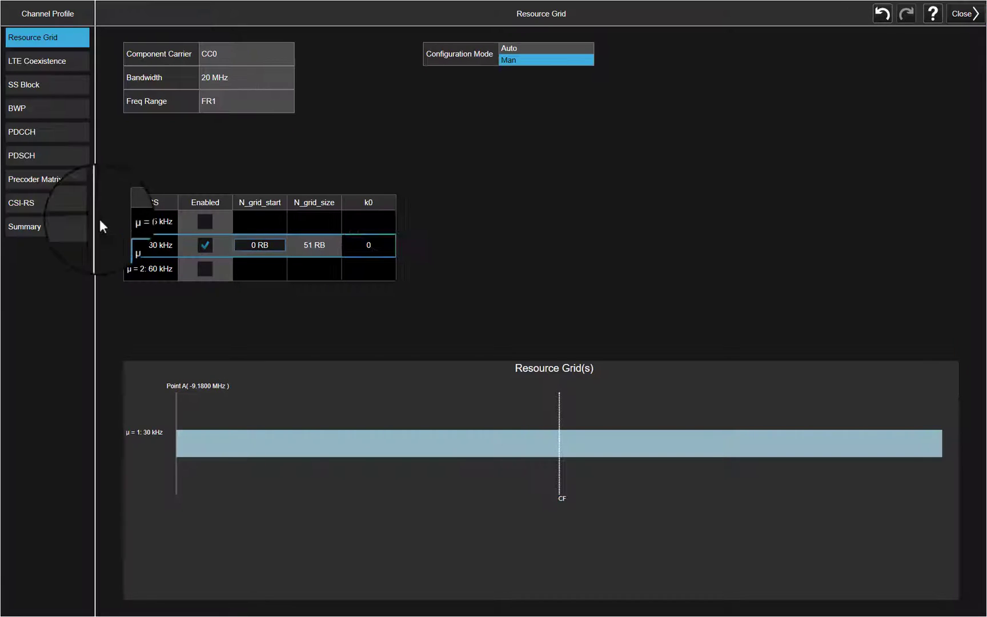
{"action": "left_click", "coordinate": [61, 229]}
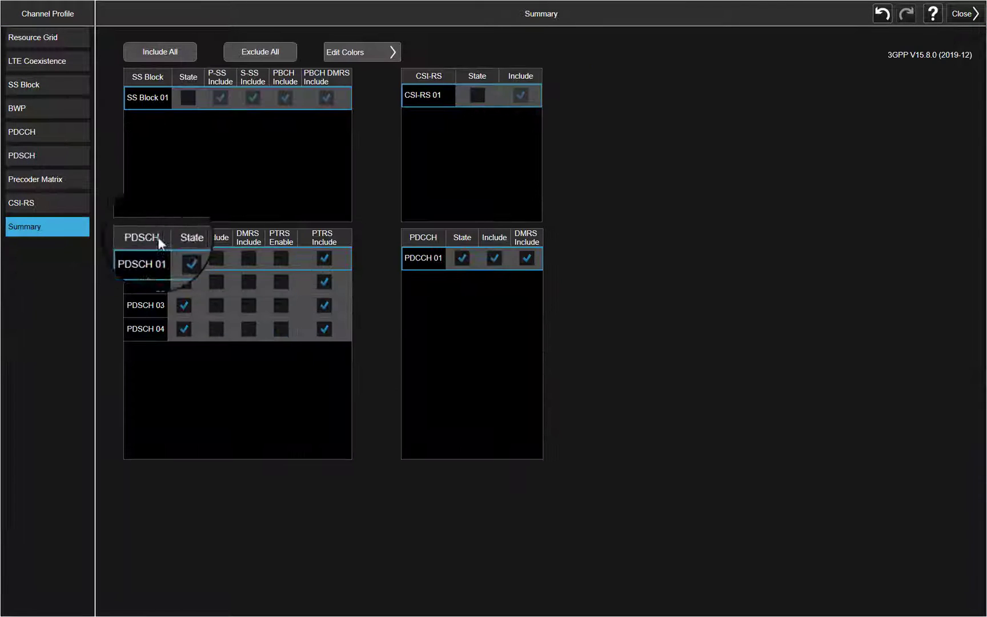
{"action": "left_click", "coordinate": [528, 260]}
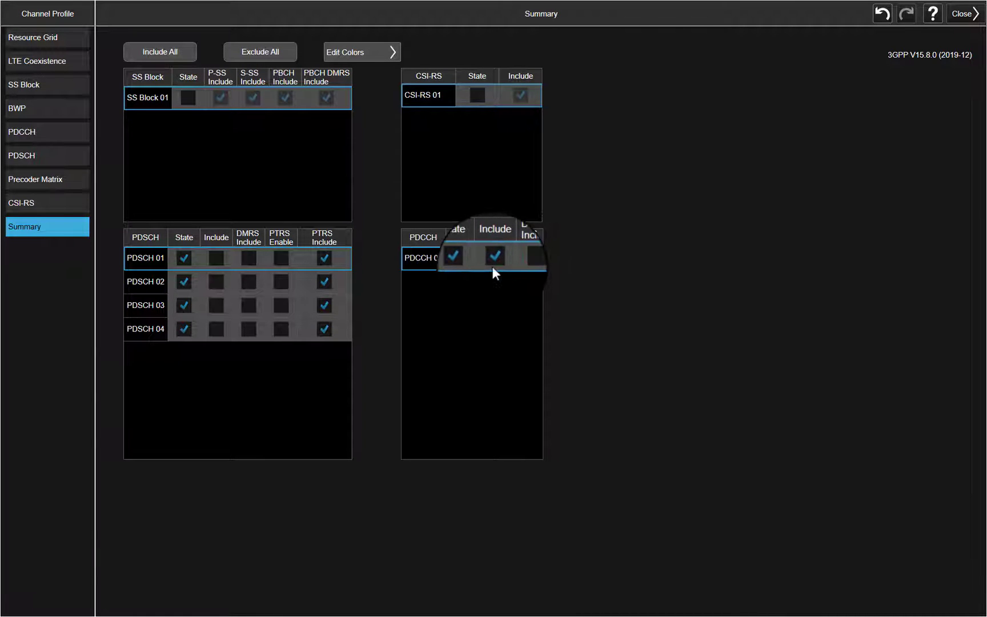
{"action": "left_click", "coordinate": [367, 54]}
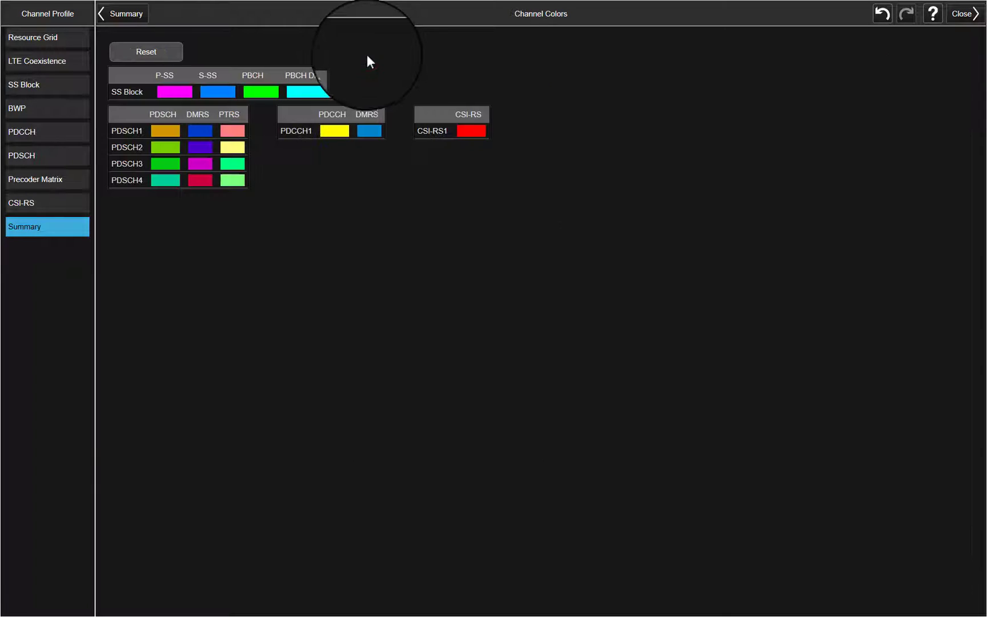
- Set the PDCCH1 channel colour swatch to orange and confirm it
{"action": "left_click", "coordinate": [344, 133]}
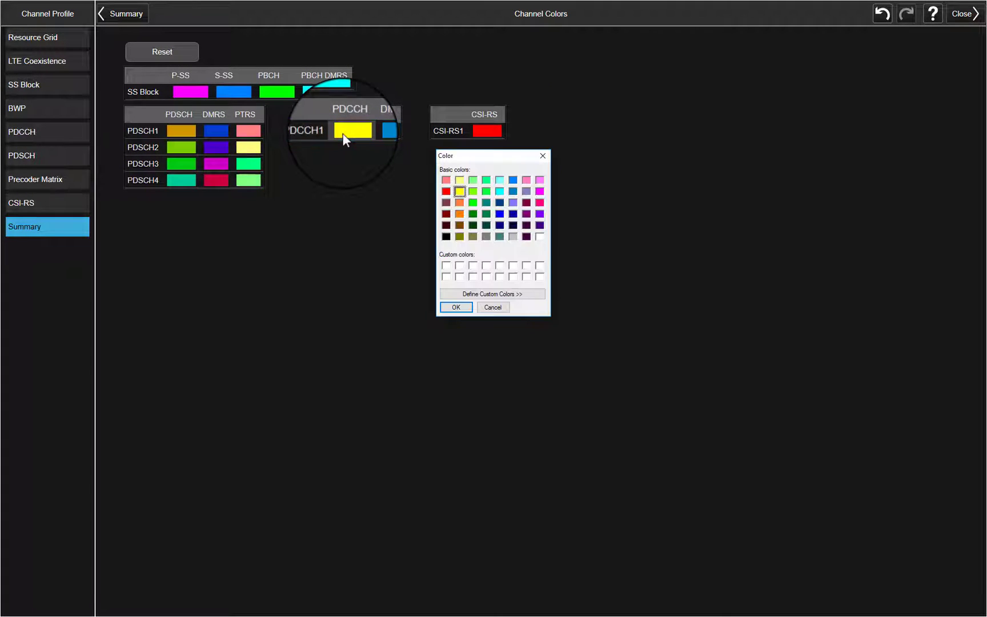
{"action": "left_click", "coordinate": [460, 203]}
{"action": "left_click", "coordinate": [457, 307]}
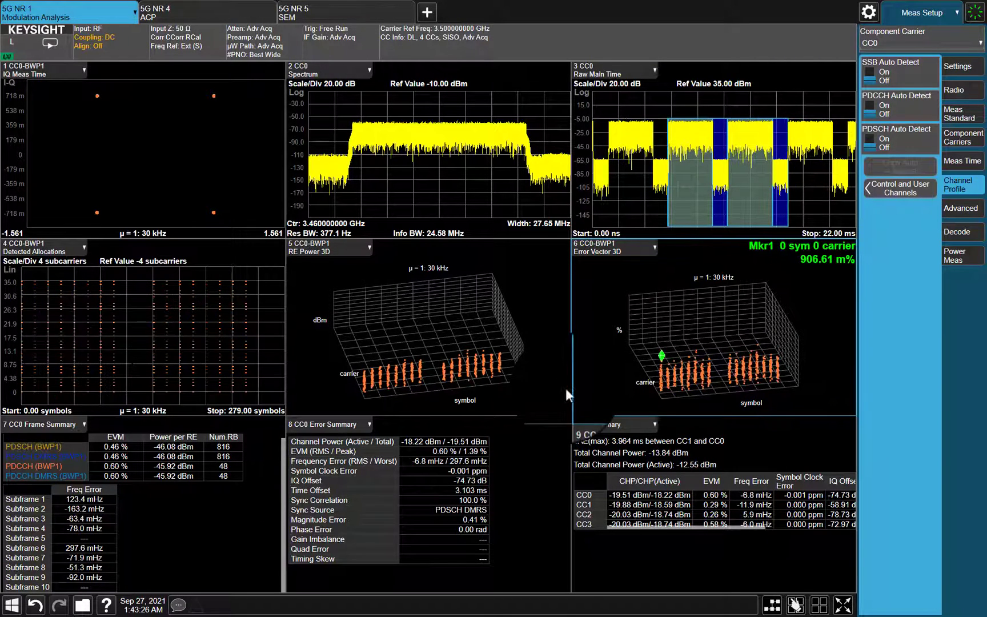
{"action": "left_click_drag", "start_coordinate": [725, 386], "coordinate": [664, 362]}
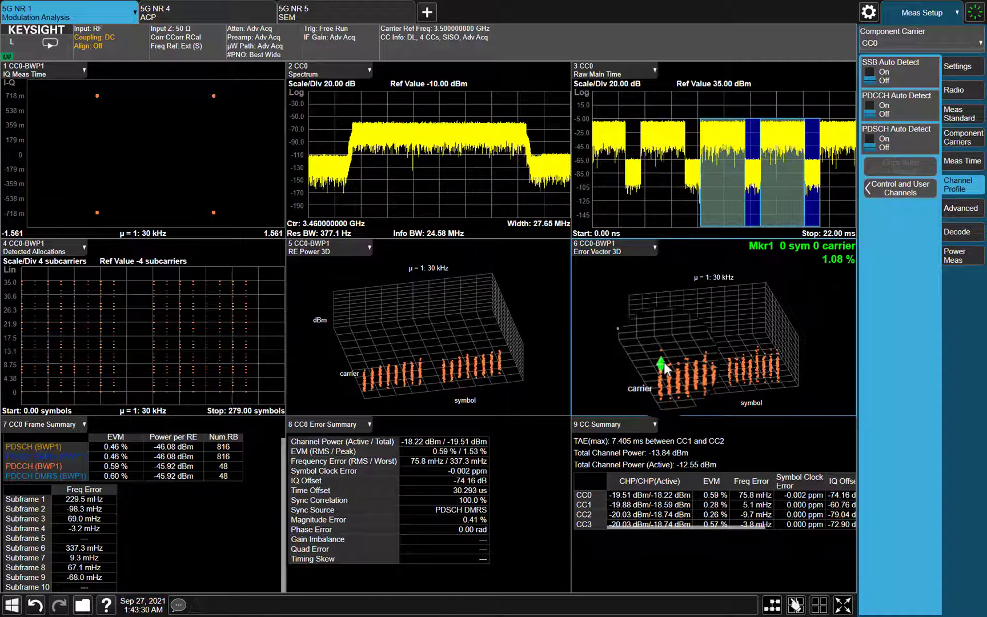
- Reset the channel colours to their defaults from Summary > Edit Colors
{"action": "left_click", "coordinate": [898, 189]}
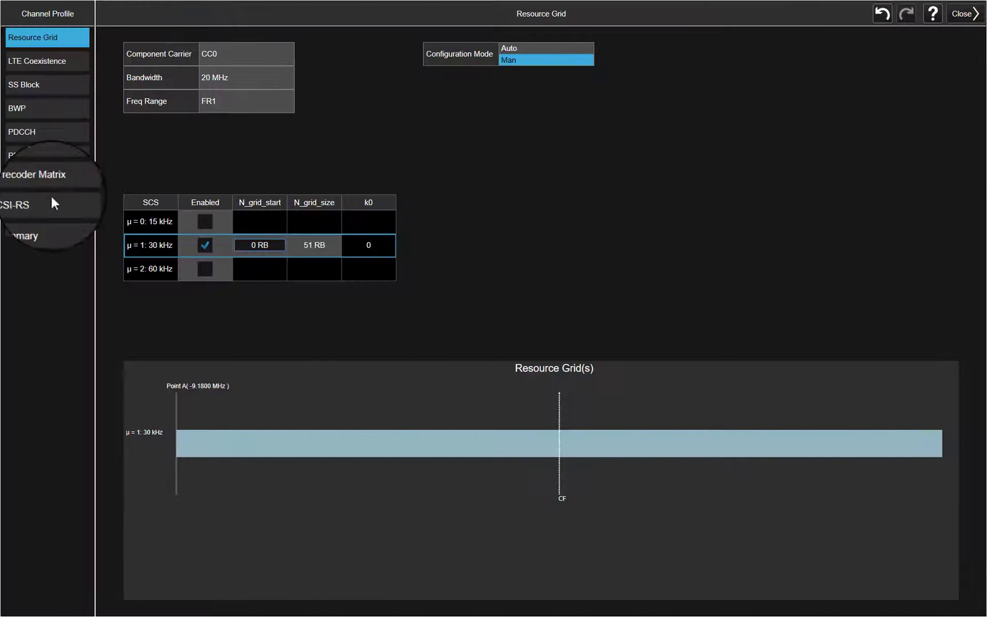
{"action": "left_click", "coordinate": [47, 229]}
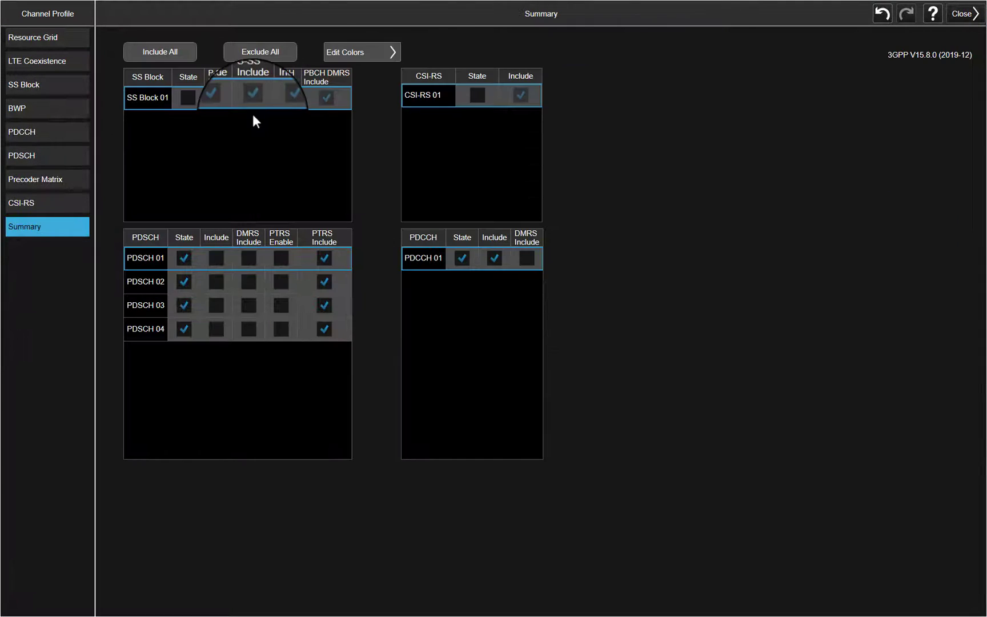
{"action": "left_click", "coordinate": [380, 51]}
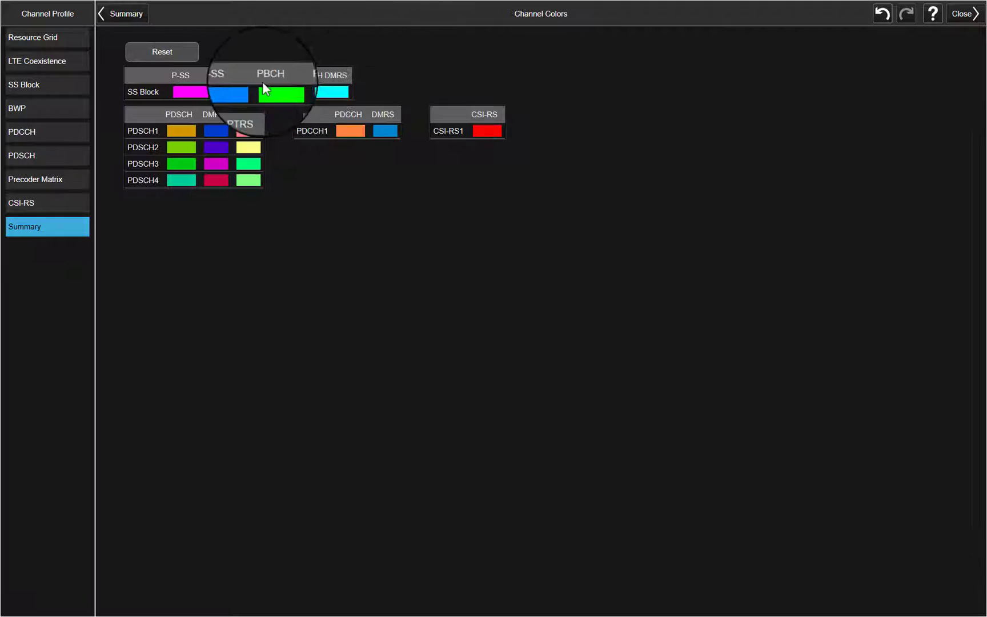
{"action": "left_click", "coordinate": [169, 54]}
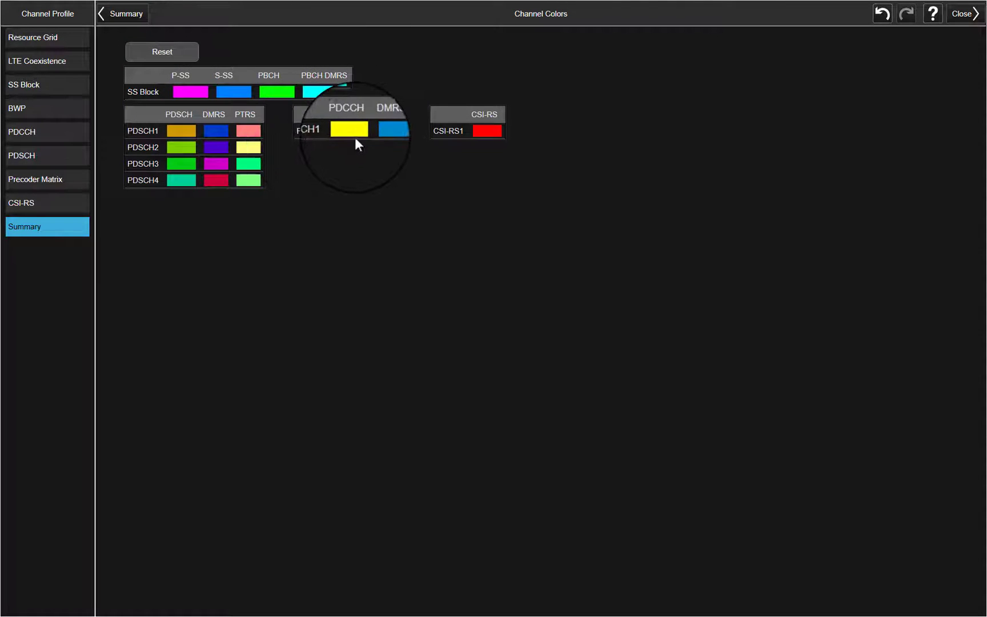
{"action": "left_click", "coordinate": [125, 11]}
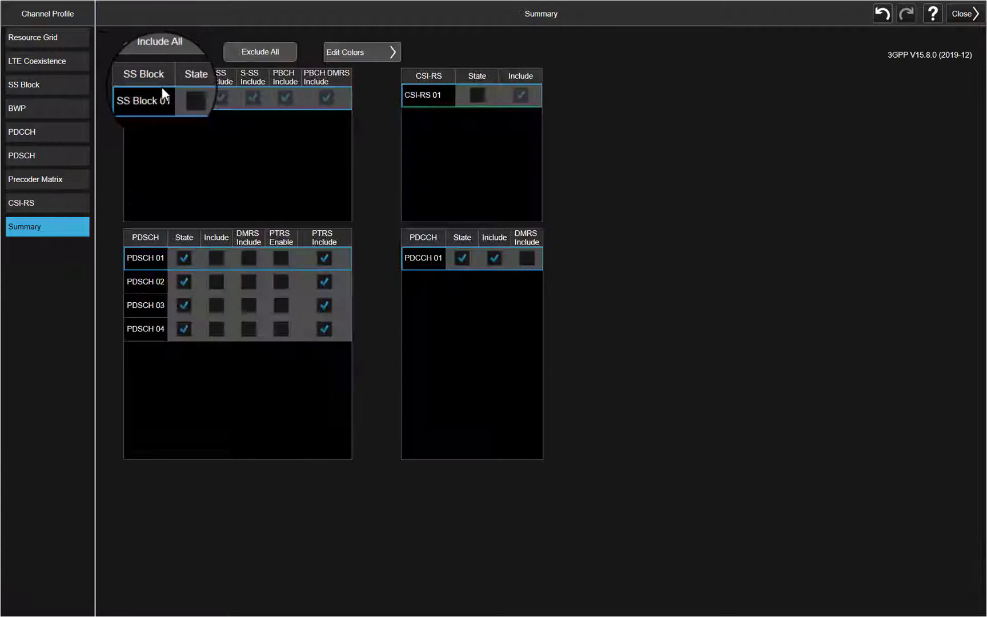
- Tick Include and DMRS Include for PDSCH 01–04, re-include PDCCH 01 DMRS, and close the profile
{"action": "left_click", "coordinate": [214, 261]}
{"action": "left_click", "coordinate": [247, 261]}
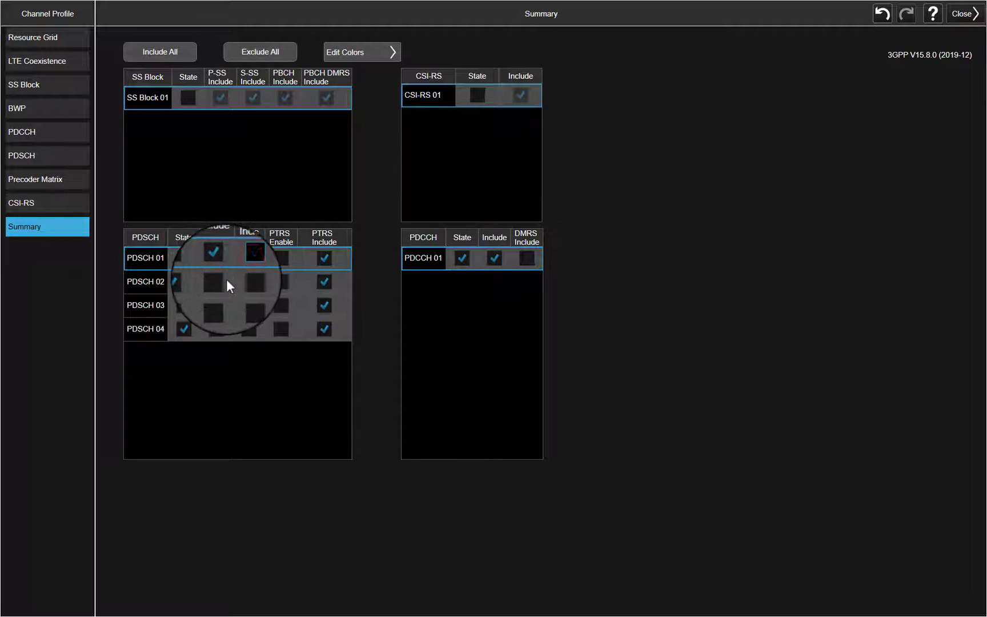
{"action": "left_click", "coordinate": [226, 280]}
{"action": "left_click", "coordinate": [246, 281]}
{"action": "left_click", "coordinate": [214, 305]}
{"action": "left_click", "coordinate": [248, 305]}
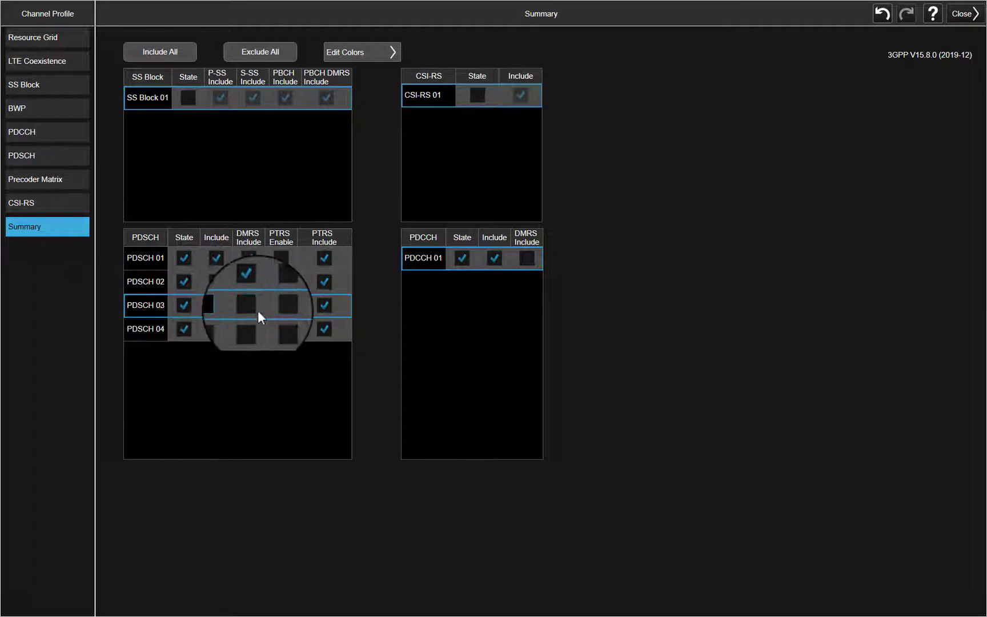
{"action": "left_click", "coordinate": [217, 330]}
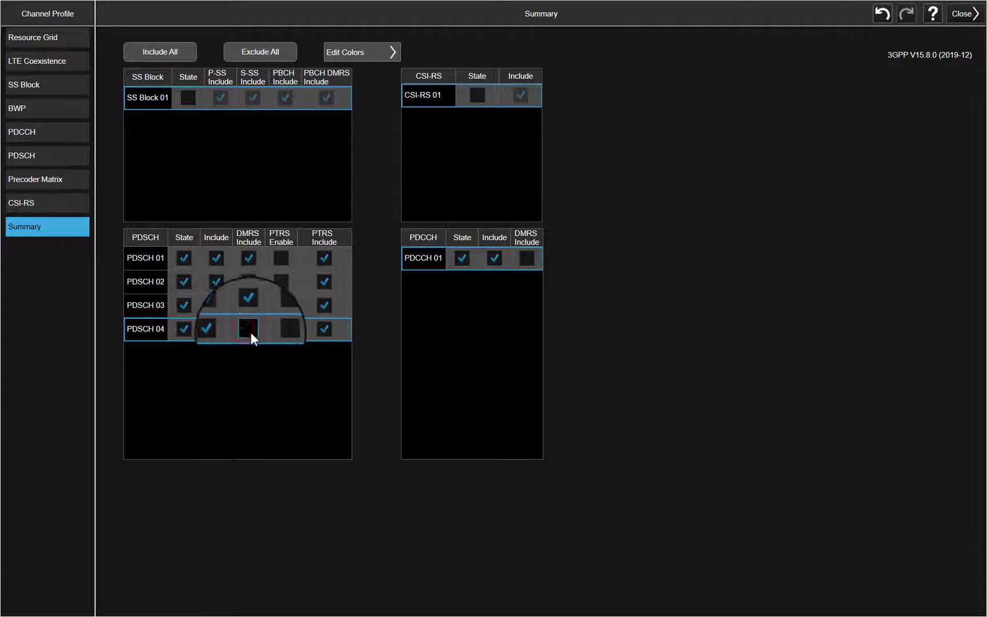
{"action": "left_click", "coordinate": [249, 330]}
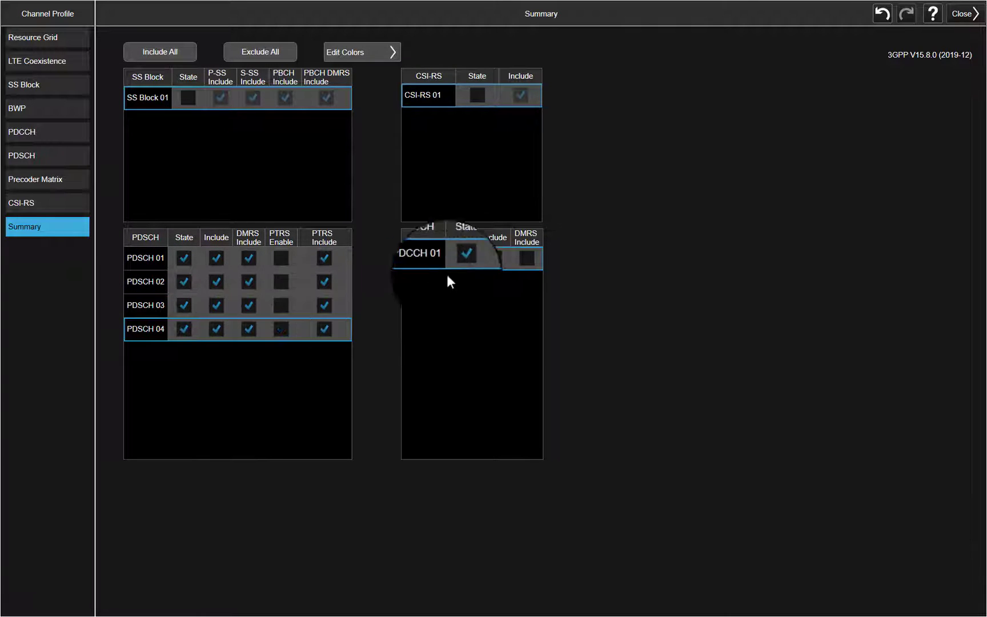
{"action": "left_click", "coordinate": [527, 257]}
{"action": "left_click", "coordinate": [964, 12]}
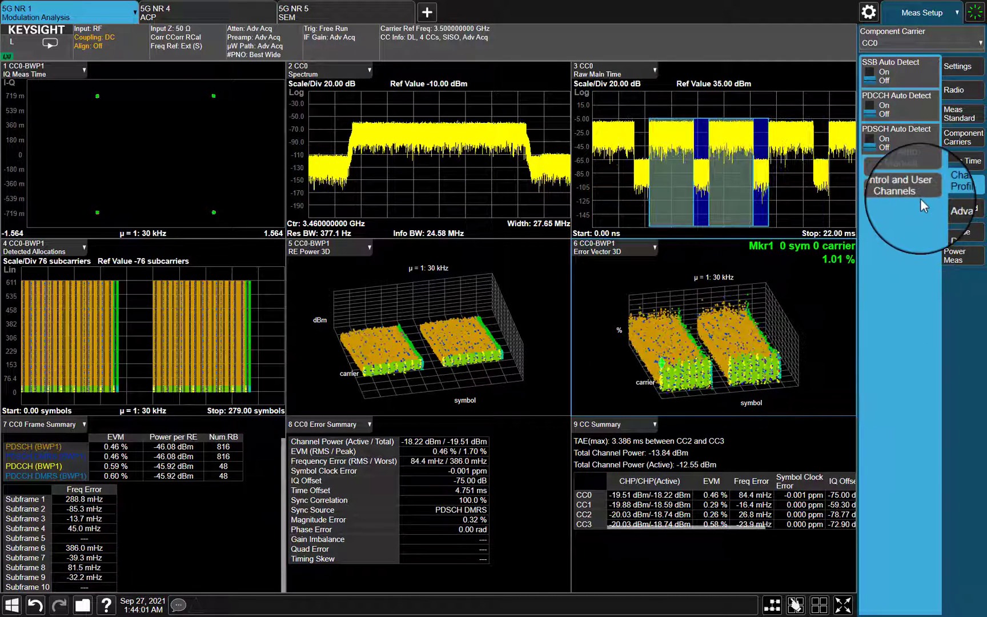
- Review the component carrier configuration and its Advanced Acquisition settings
{"action": "left_click", "coordinate": [957, 141]}
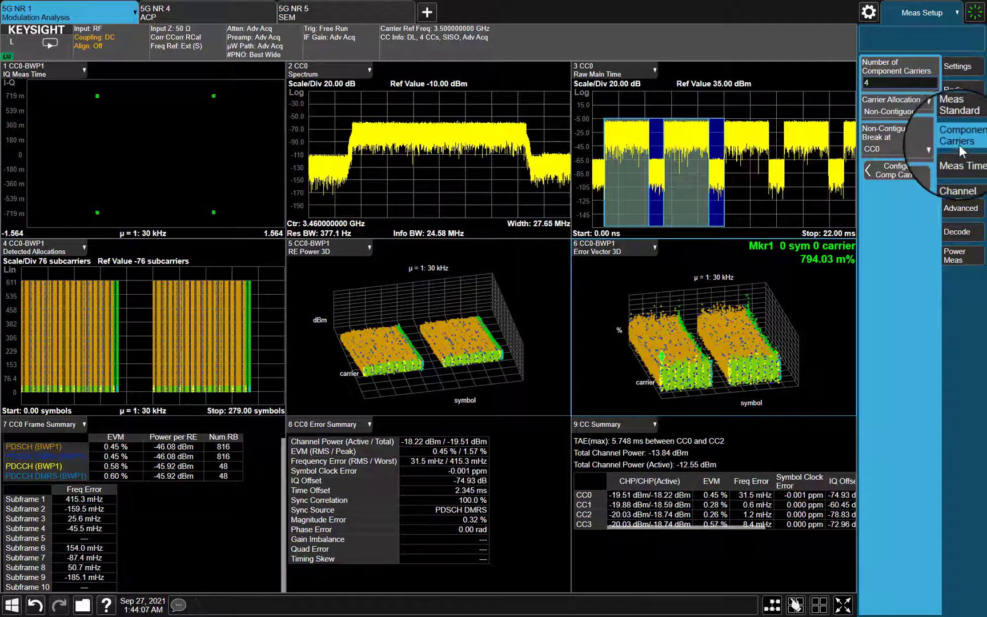
{"action": "left_click", "coordinate": [907, 170]}
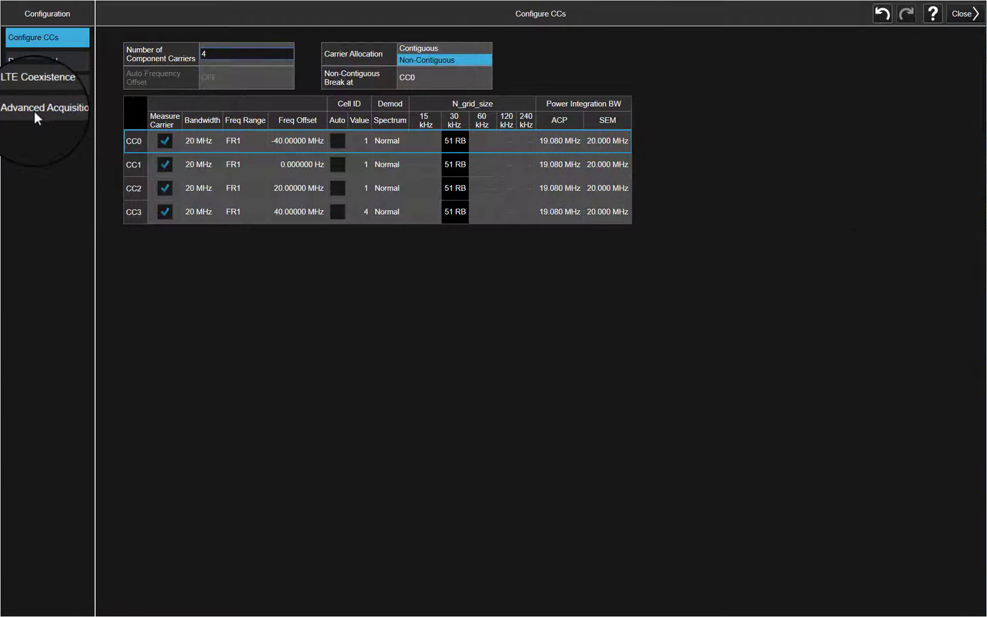
{"action": "left_click", "coordinate": [29, 111]}
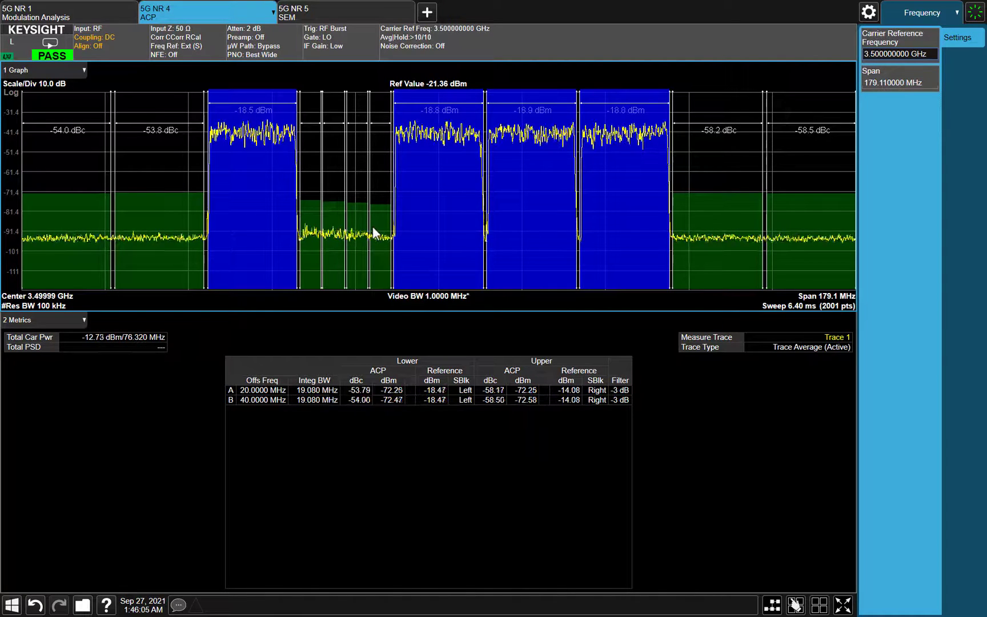
- Bring up the ACP Meas Setup power Reference settings
{"action": "left_click", "coordinate": [913, 16]}
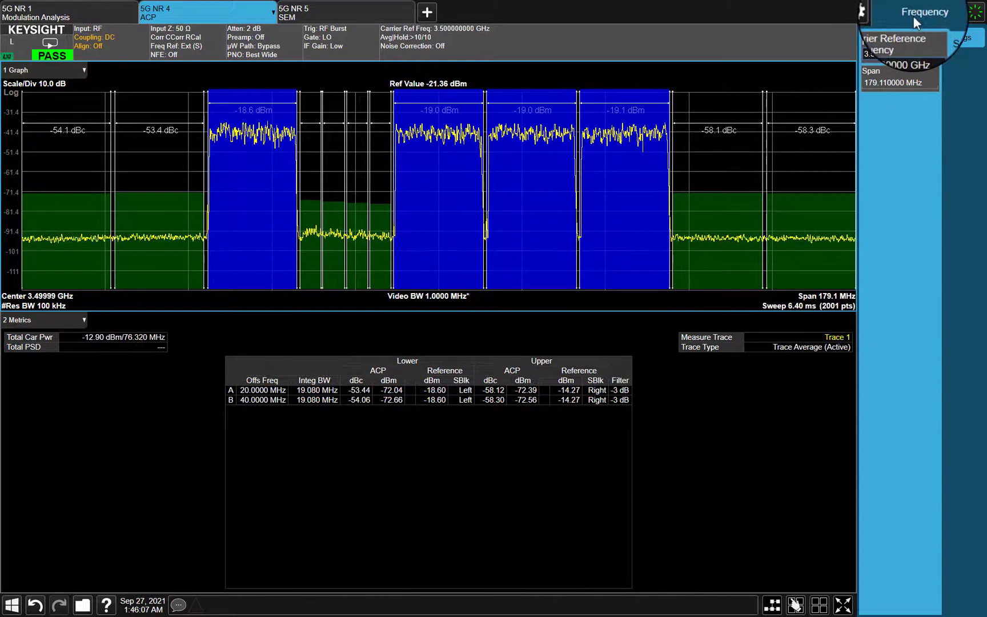
{"action": "left_click", "coordinate": [911, 180]}
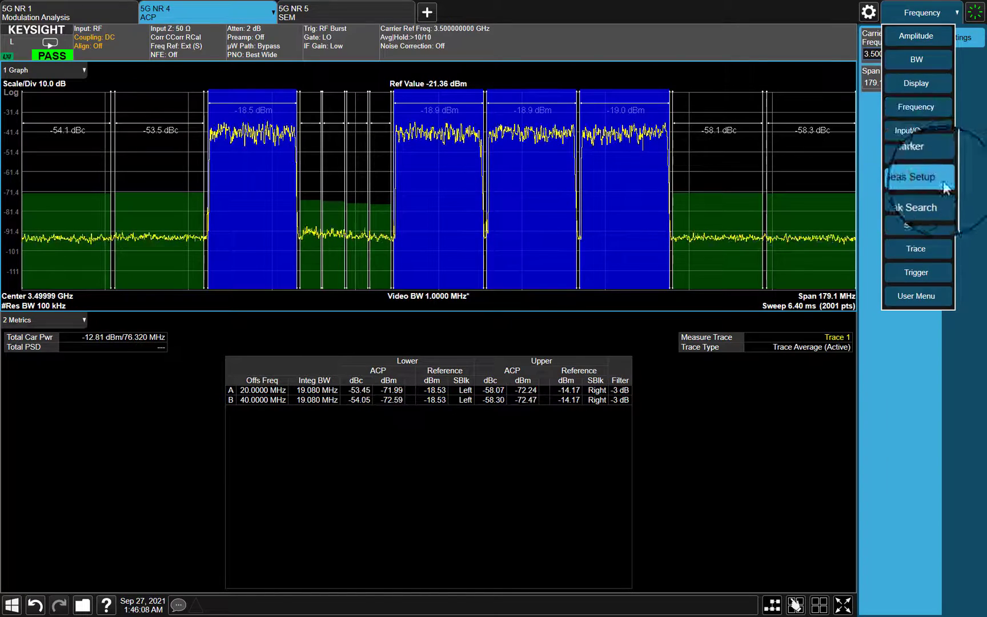
{"action": "left_click", "coordinate": [963, 131]}
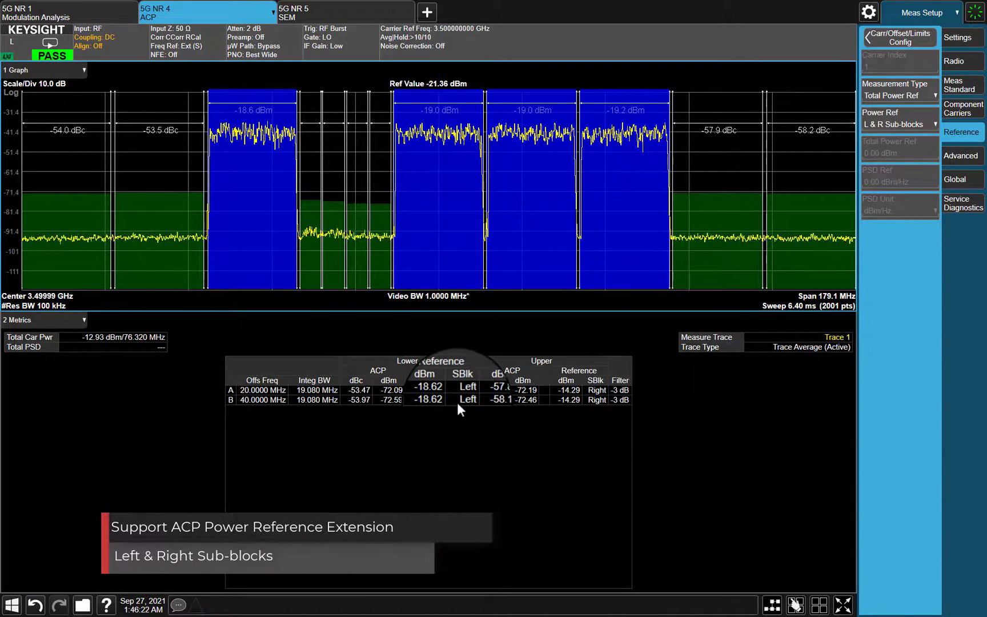
- Switch the lower results window to Carrier Info, then back to the ACP Metrics table
{"action": "left_click", "coordinate": [67, 324]}
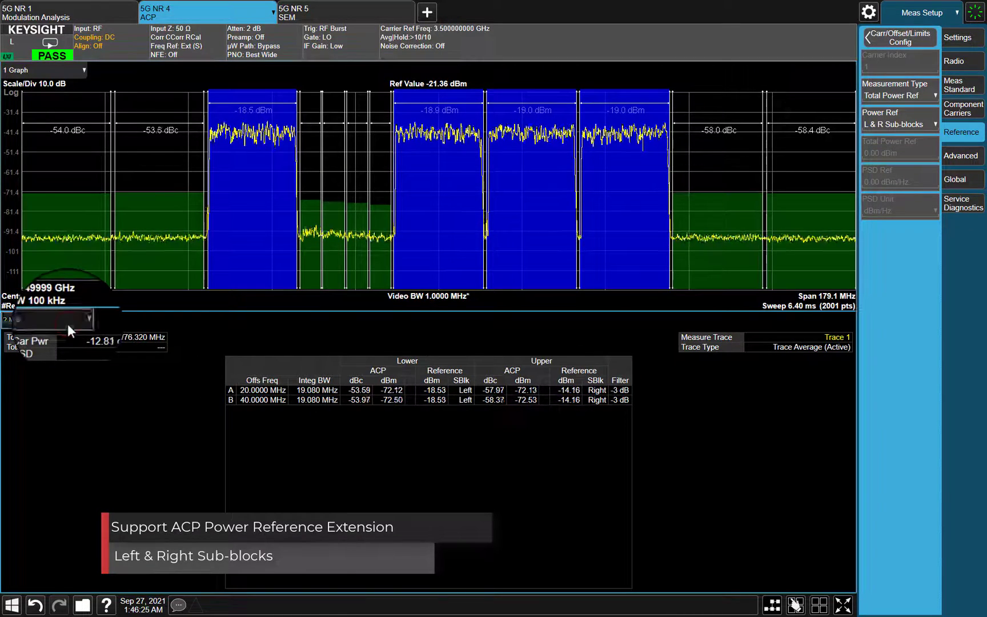
{"action": "left_click", "coordinate": [66, 348]}
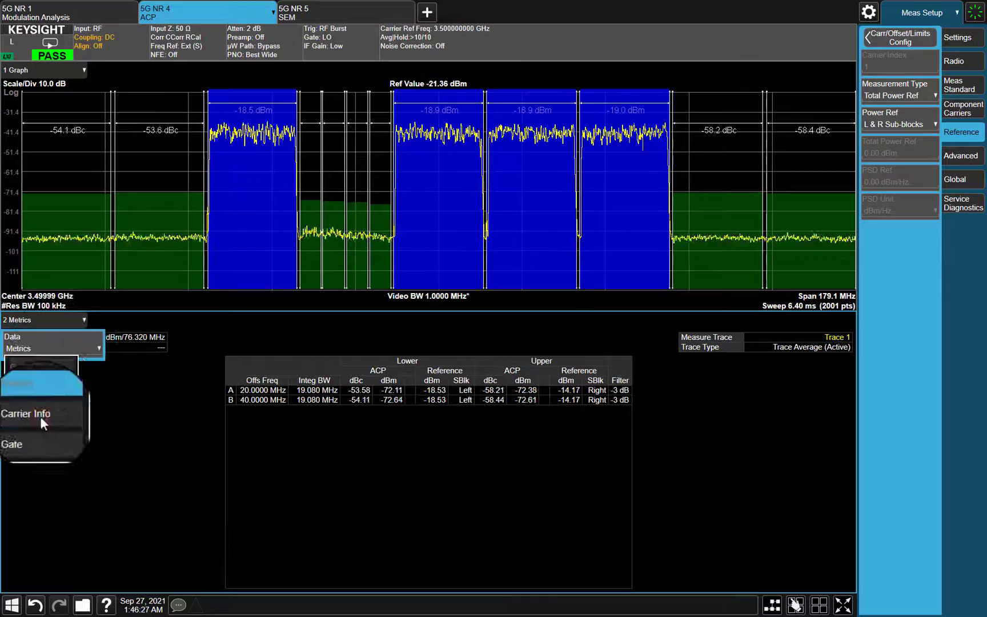
{"action": "left_click", "coordinate": [40, 416]}
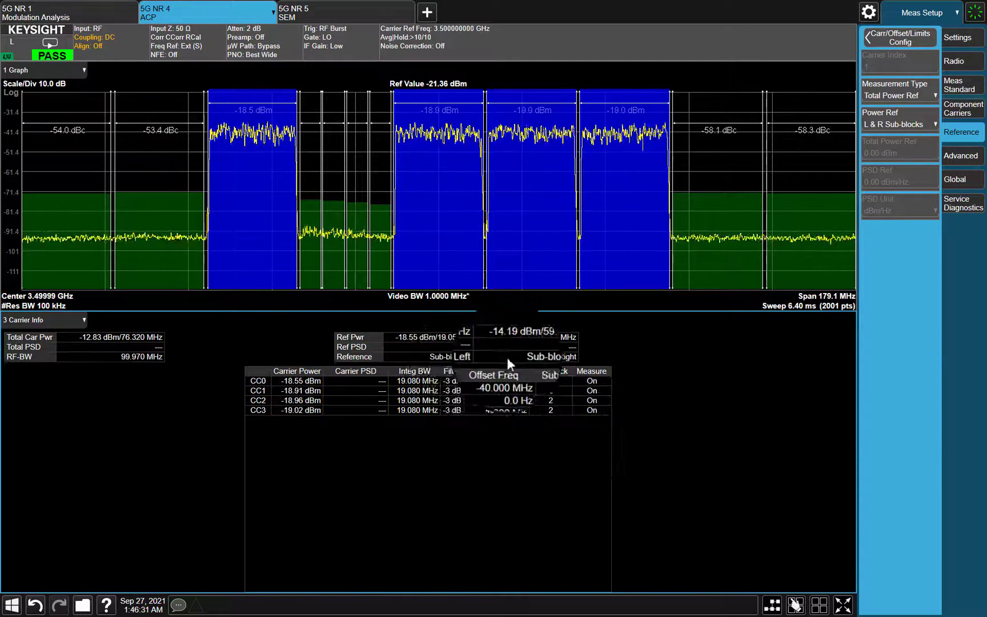
{"action": "left_click", "coordinate": [67, 325]}
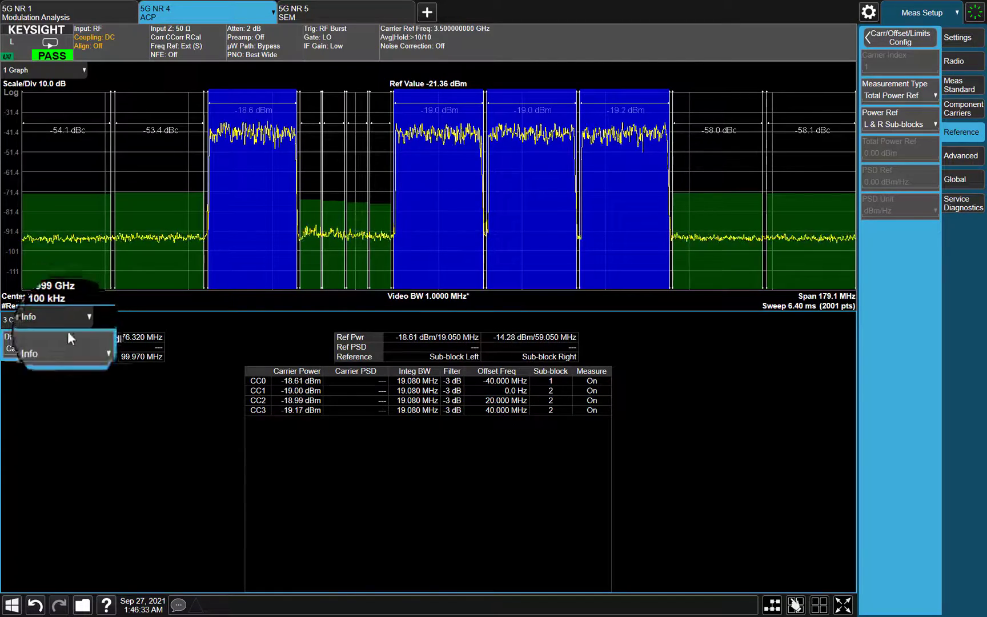
{"action": "left_click", "coordinate": [52, 390]}
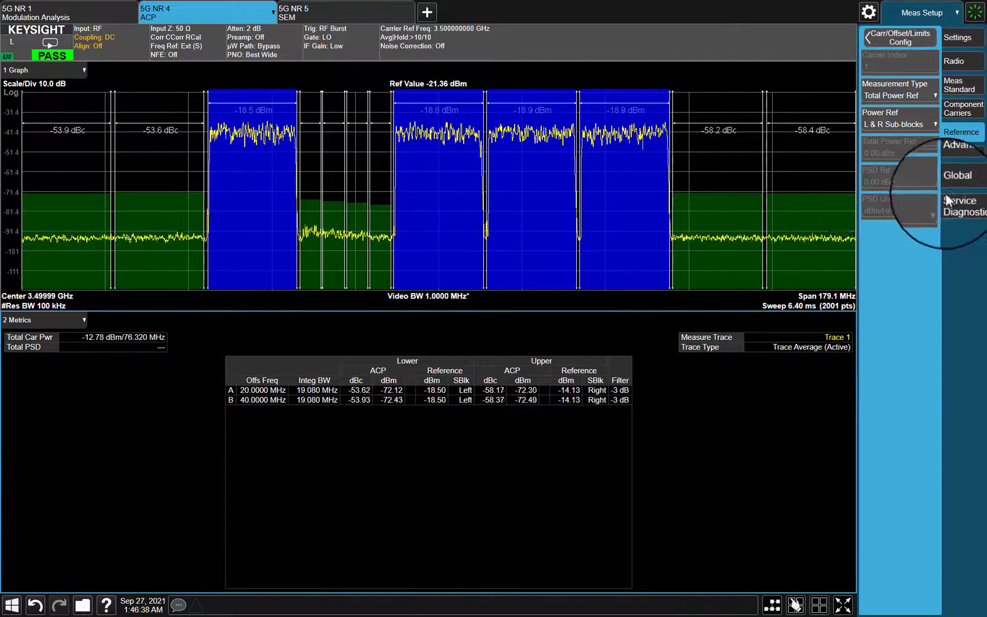
- In Advanced Preset Parameters, keep BS type 1-C (FR1 Conducted) and Cat B Wide Area BS
{"action": "left_click", "coordinate": [959, 84]}
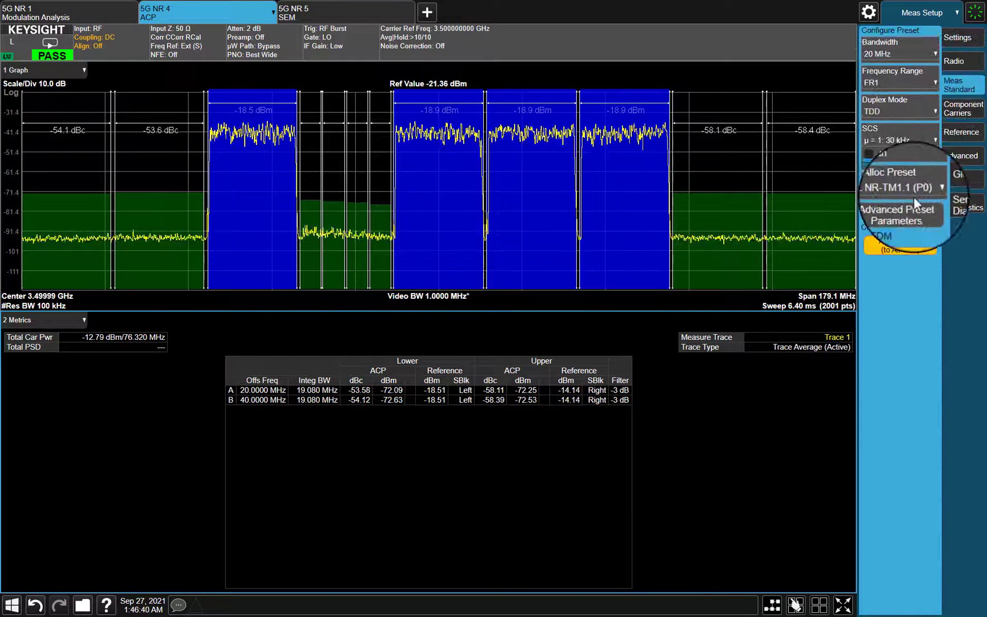
{"action": "left_click", "coordinate": [887, 215]}
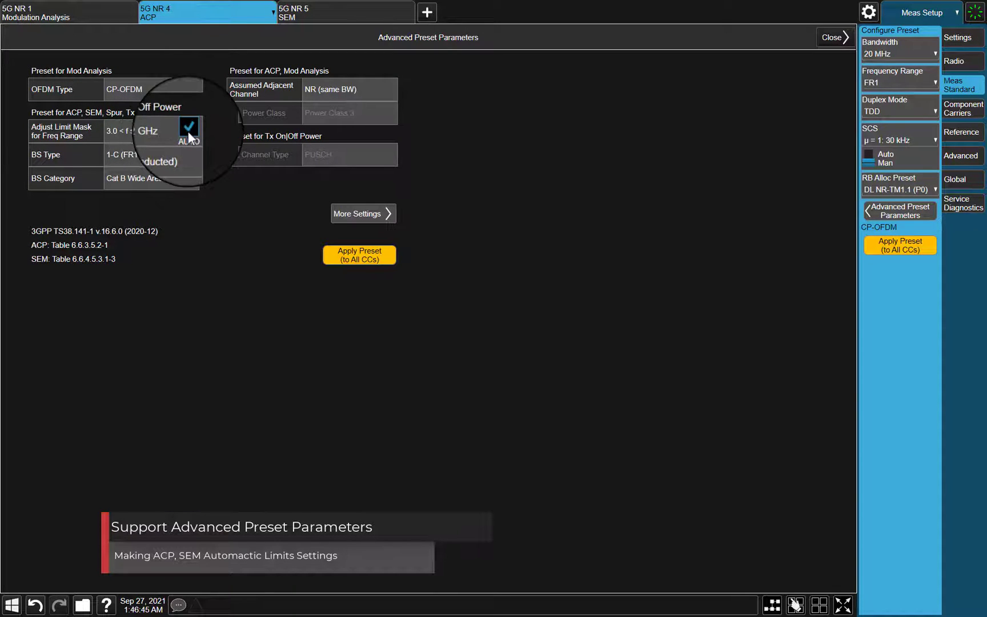
{"action": "left_click", "coordinate": [129, 155]}
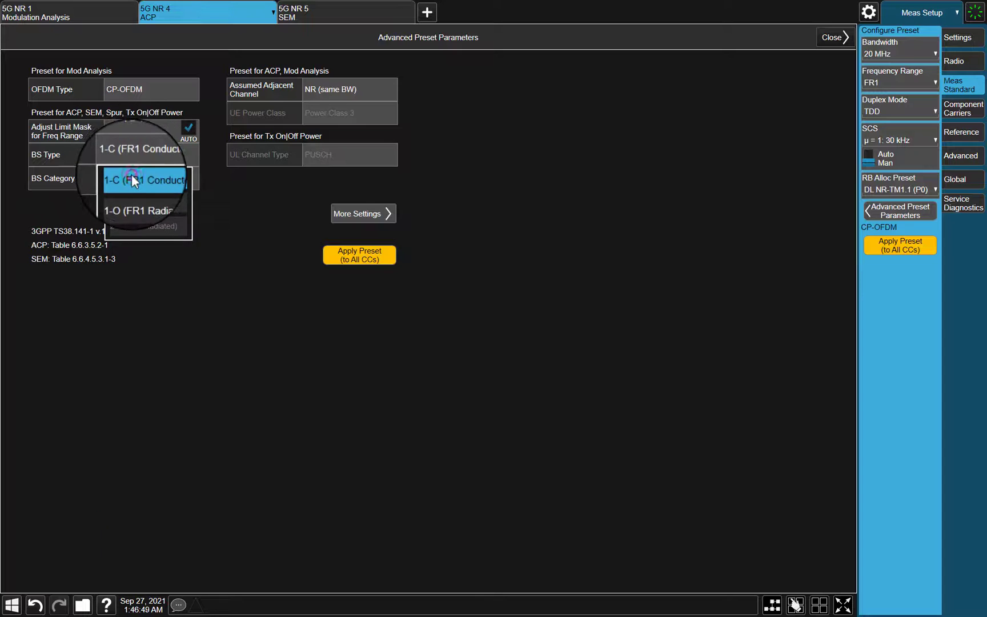
{"action": "left_click", "coordinate": [131, 175]}
{"action": "left_click", "coordinate": [132, 180]}
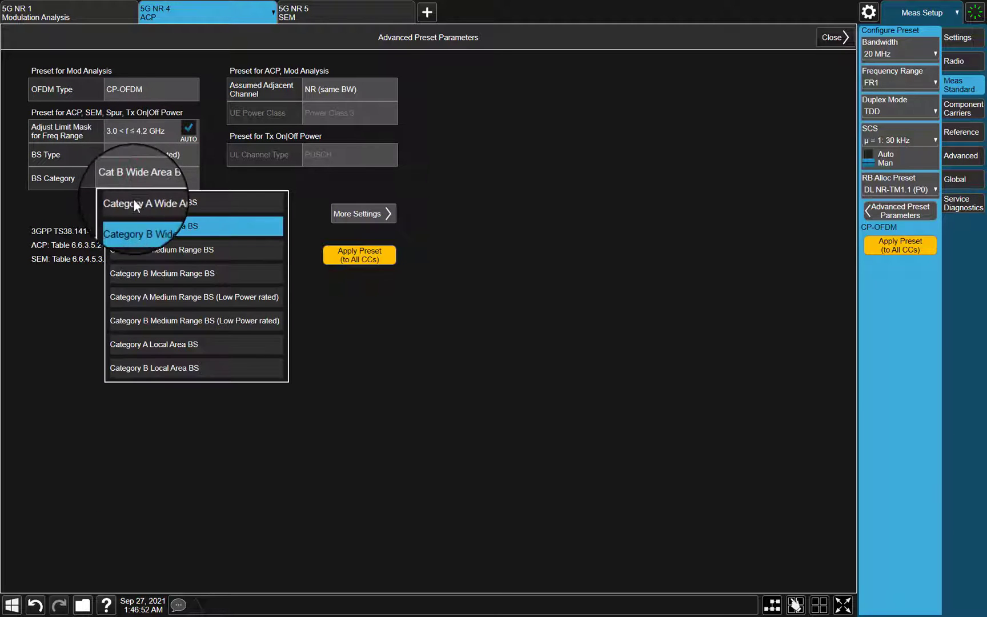
{"action": "left_click", "coordinate": [327, 200]}
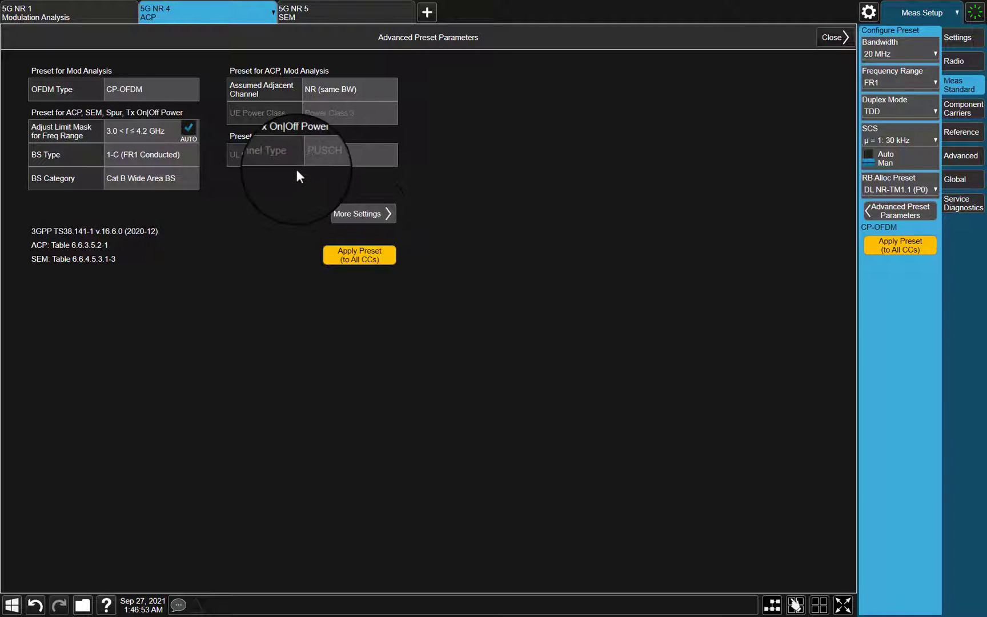
- Review the further preset parameters, apply the preset to all CCs and close the page
{"action": "left_click", "coordinate": [347, 217]}
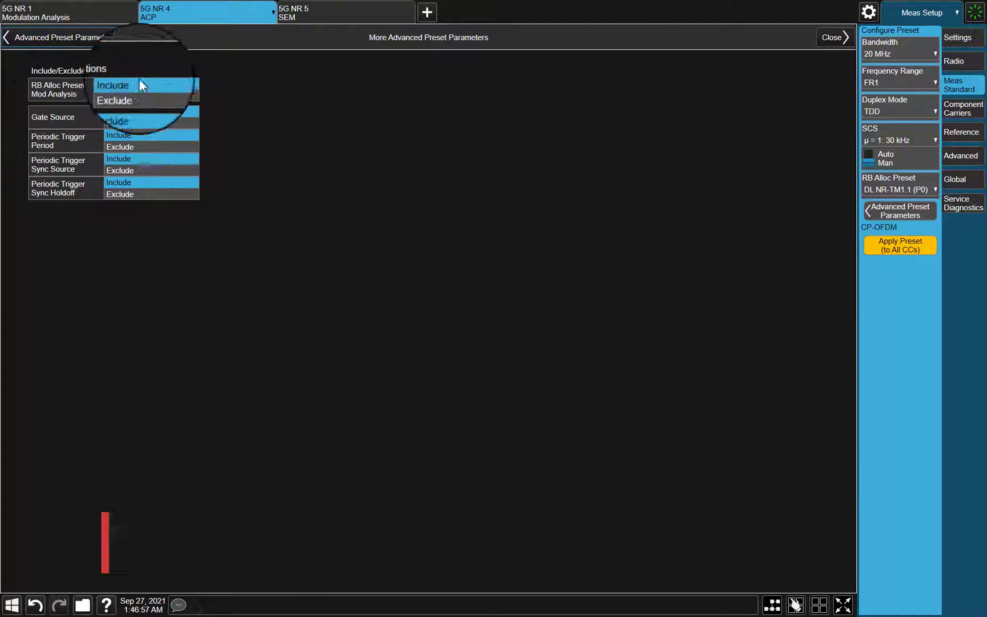
{"action": "left_click", "coordinate": [28, 37]}
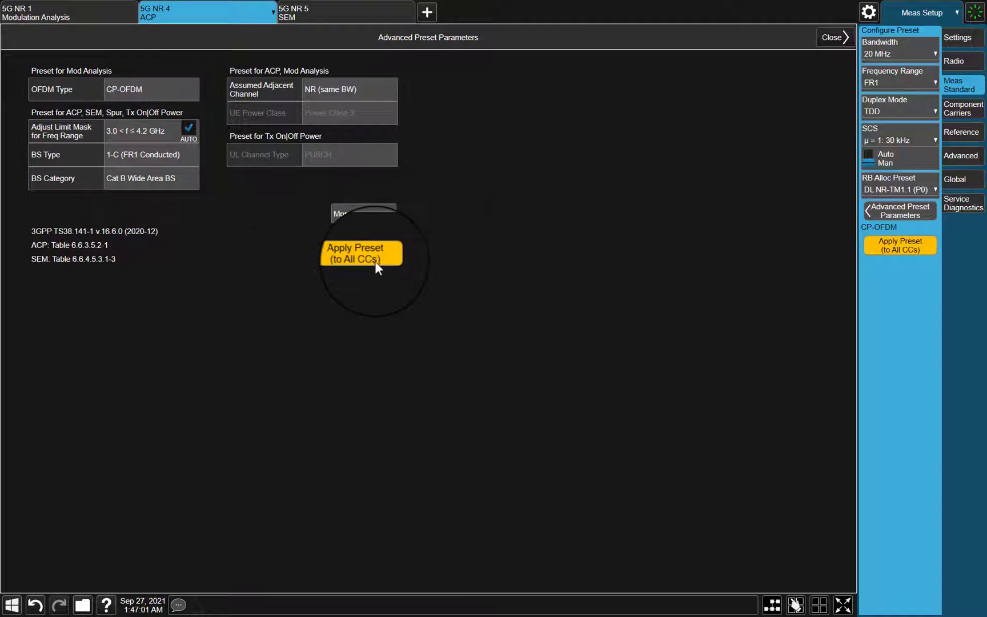
{"action": "left_click", "coordinate": [375, 261]}
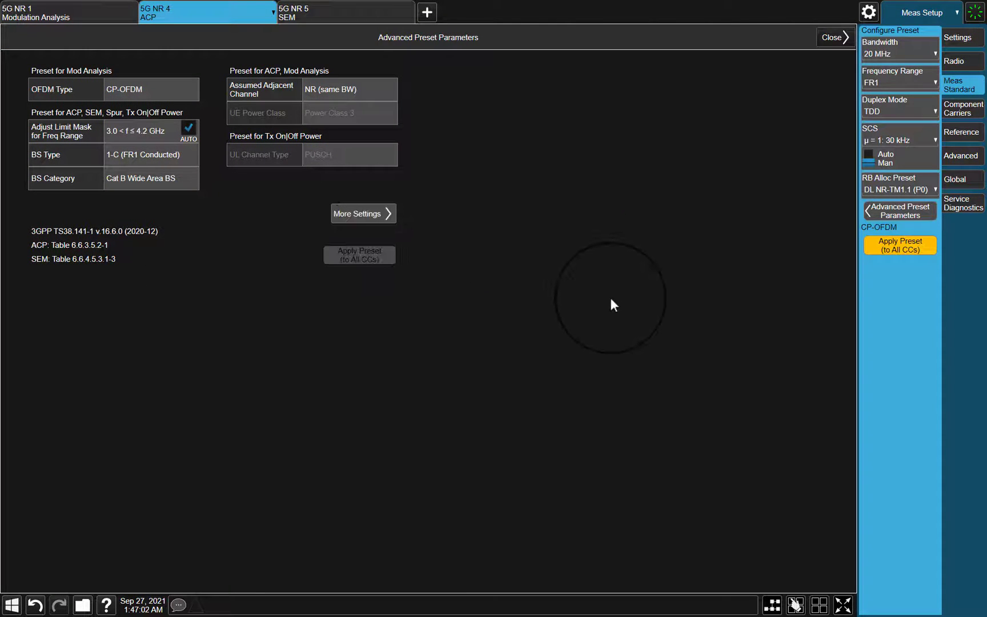
{"action": "left_click", "coordinate": [828, 37]}
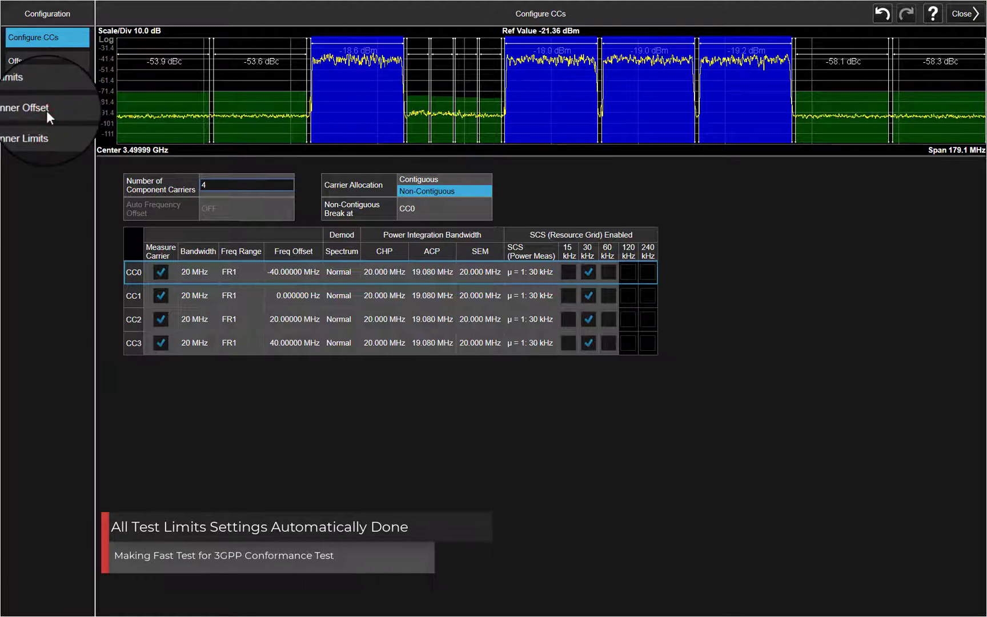
- View the Inner Offset, Inner Limits and Offset pages, then close back to ACP results
{"action": "left_click", "coordinate": [39, 108]}
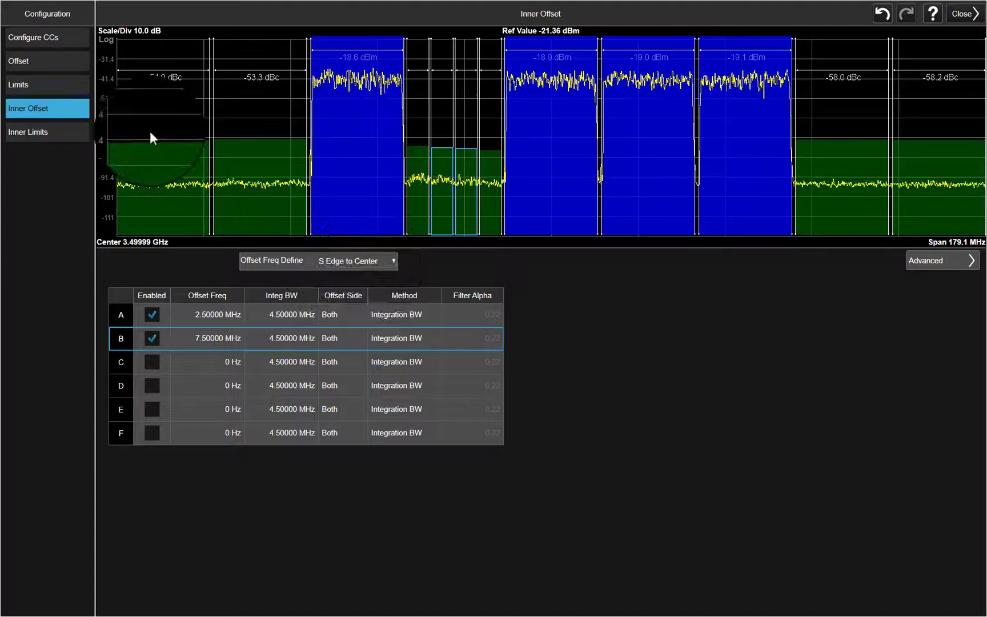
{"action": "left_click", "coordinate": [36, 133]}
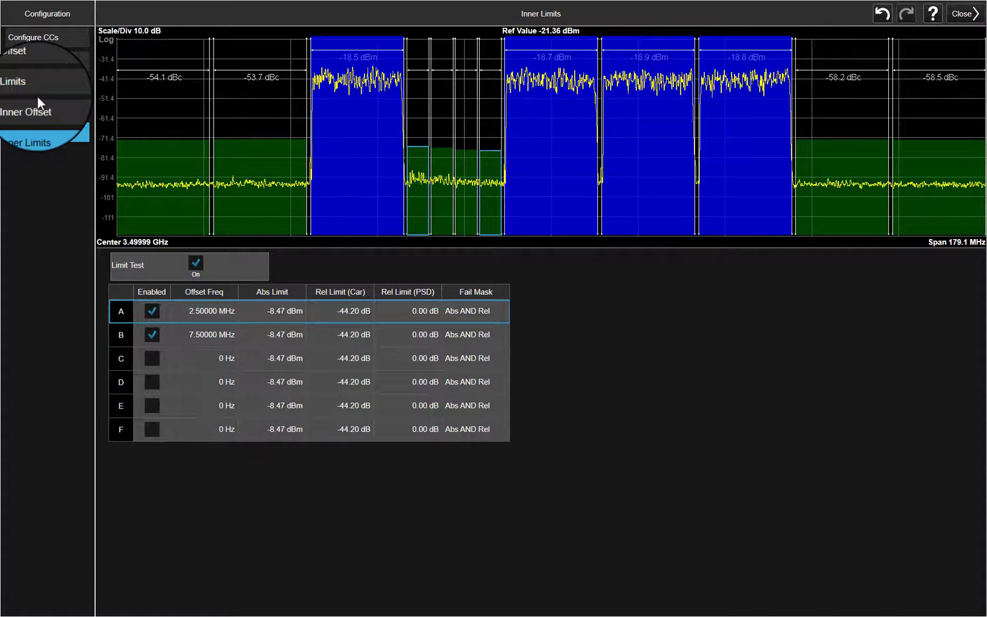
{"action": "left_click", "coordinate": [40, 64]}
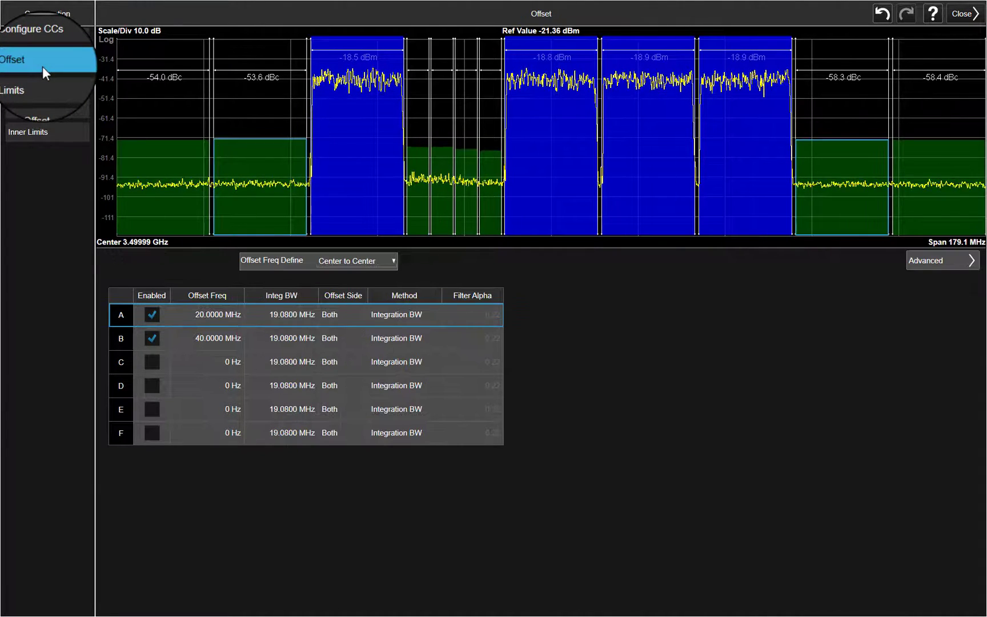
{"action": "left_click", "coordinate": [968, 22]}
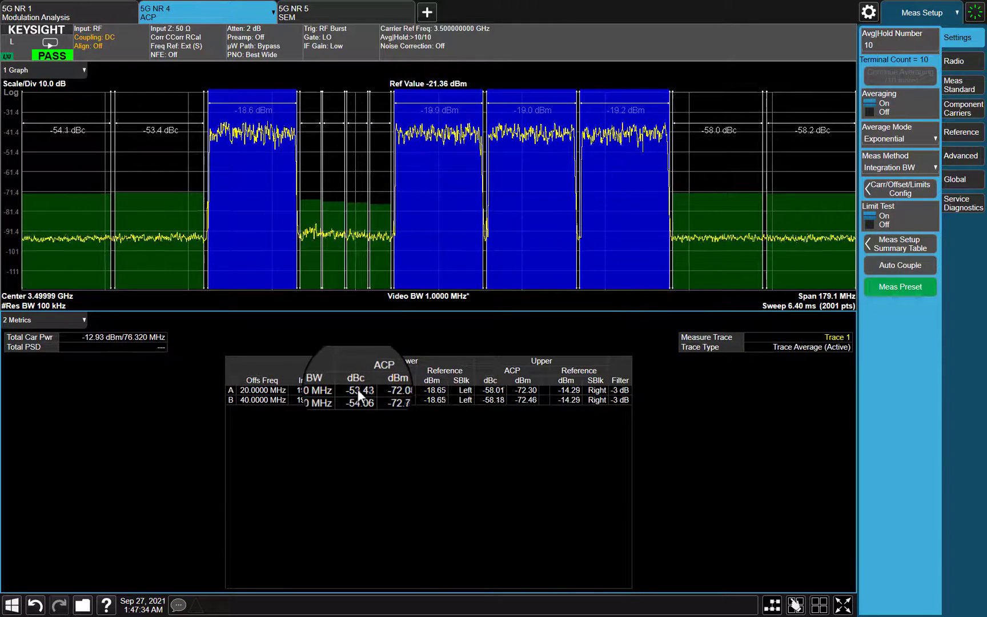
- On SEM, set Meas Setup Power Ref to L & R Sub-blocks and adjust the graph's reference level
{"action": "left_click", "coordinate": [298, 12]}
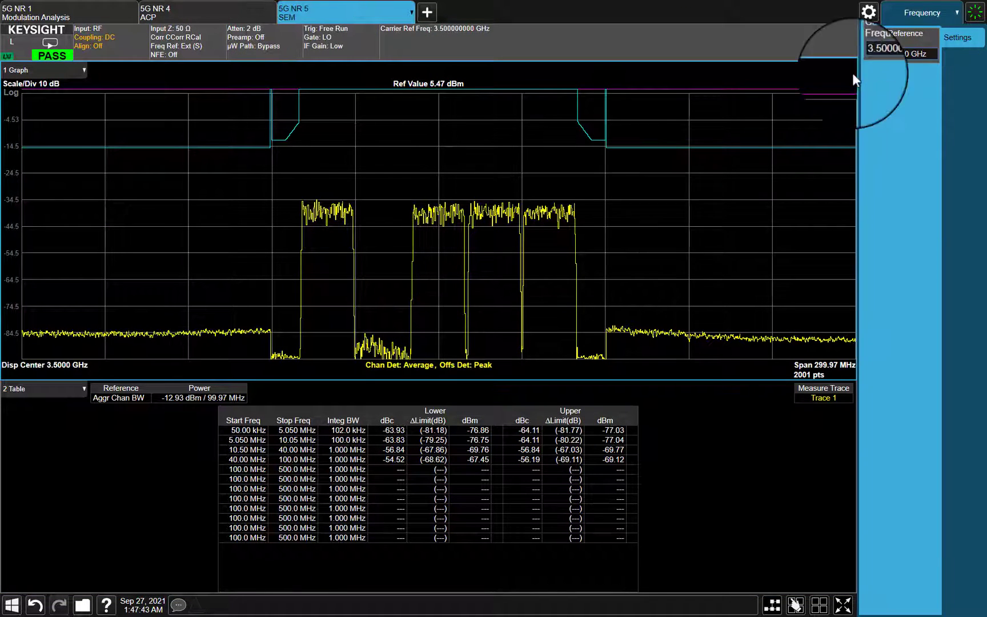
{"action": "left_click", "coordinate": [930, 15]}
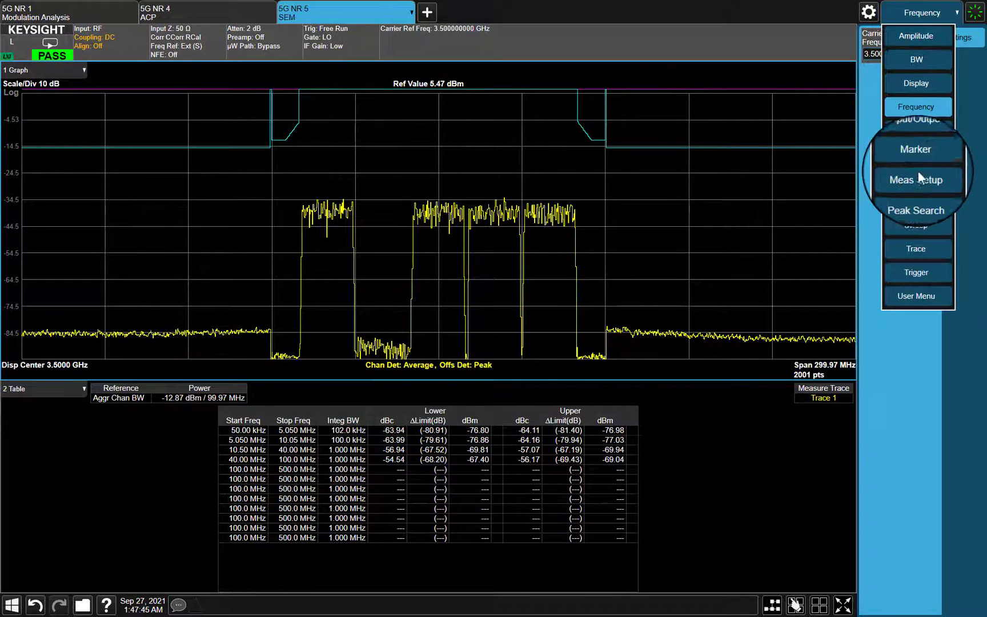
{"action": "left_click", "coordinate": [918, 178]}
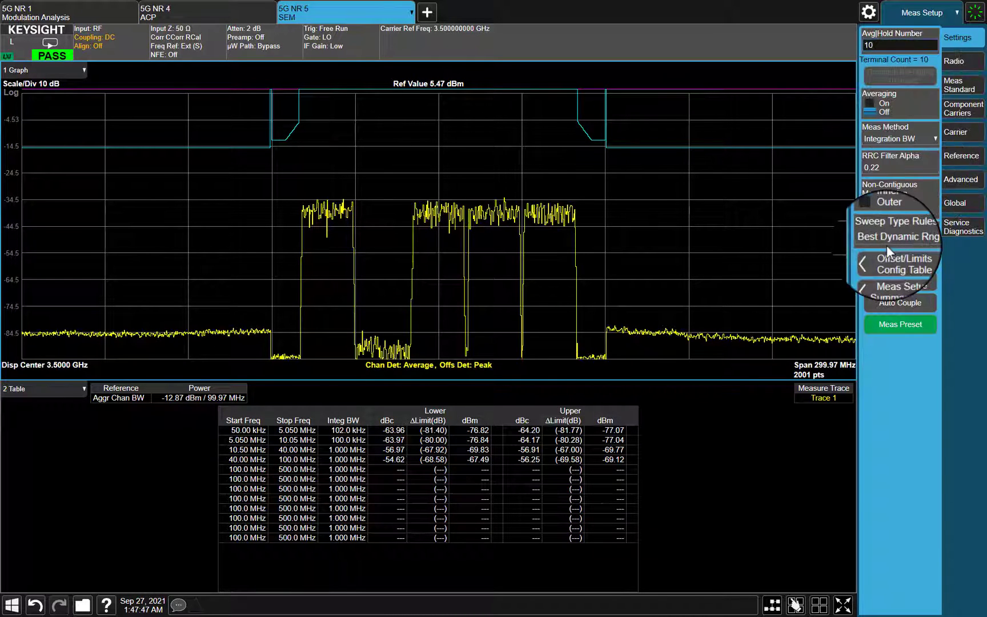
{"action": "left_click", "coordinate": [960, 157]}
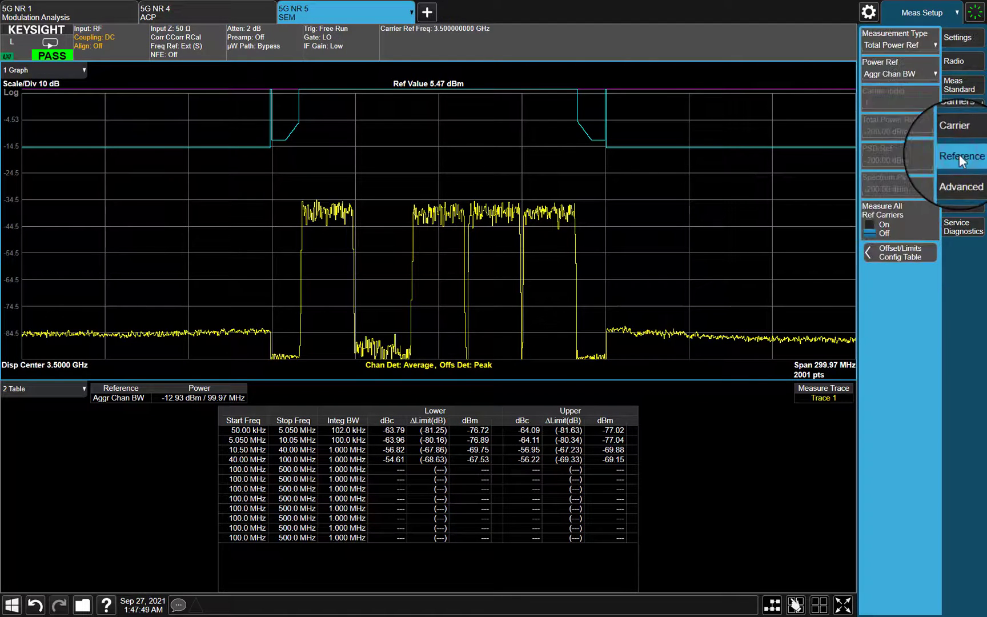
{"action": "left_click", "coordinate": [907, 76]}
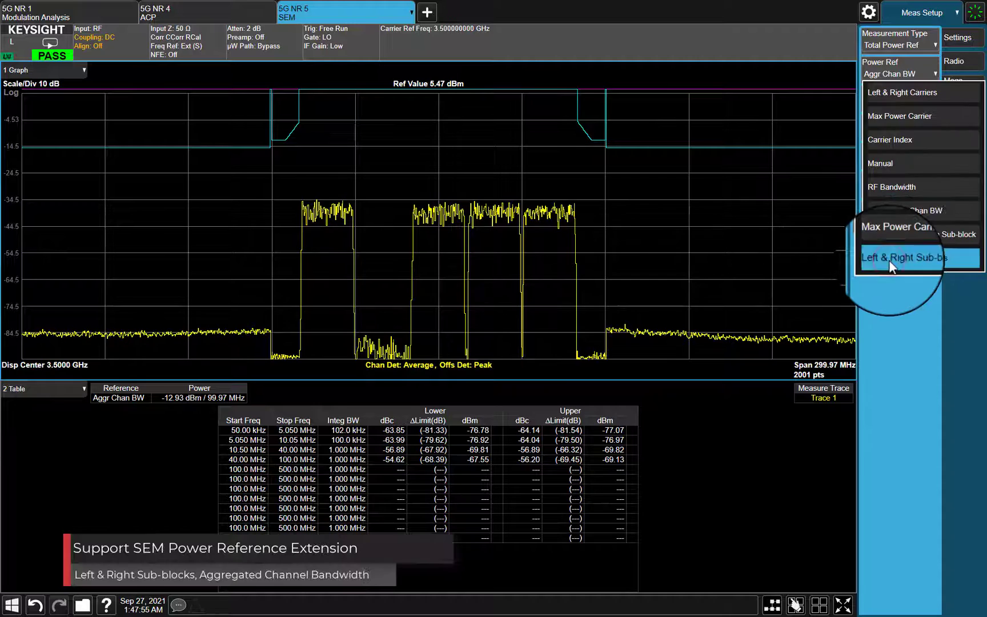
{"action": "left_click", "coordinate": [885, 260]}
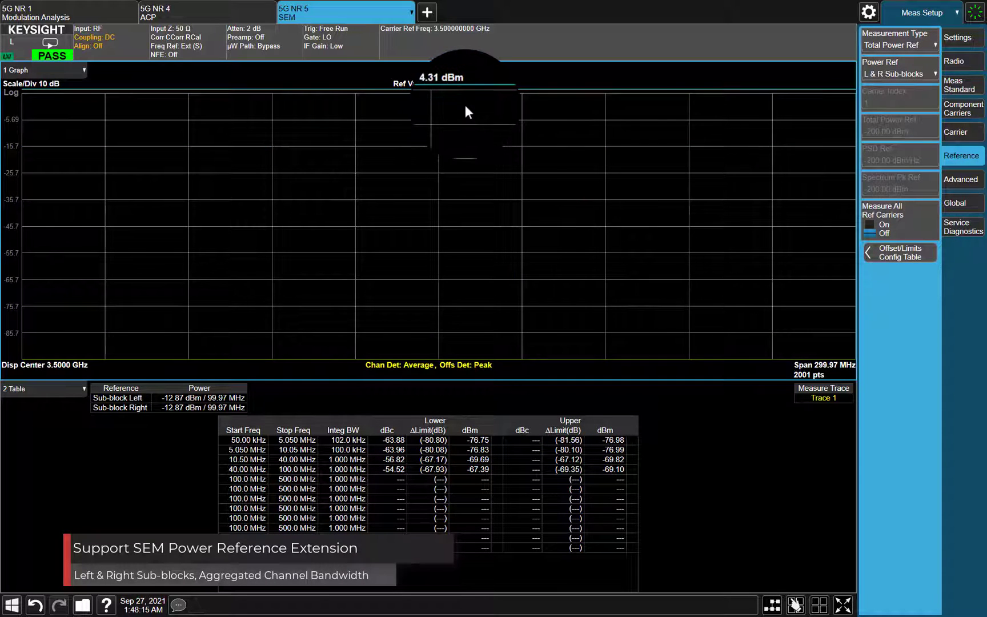
{"action": "mouse_move", "coordinate": [462, 108]}
{"action": "left_mouse_down"}
{"action": "mouse_move", "coordinate": [464, 133]}
{"action": "mouse_move", "coordinate": [466, 121]}
{"action": "left_mouse_up"}
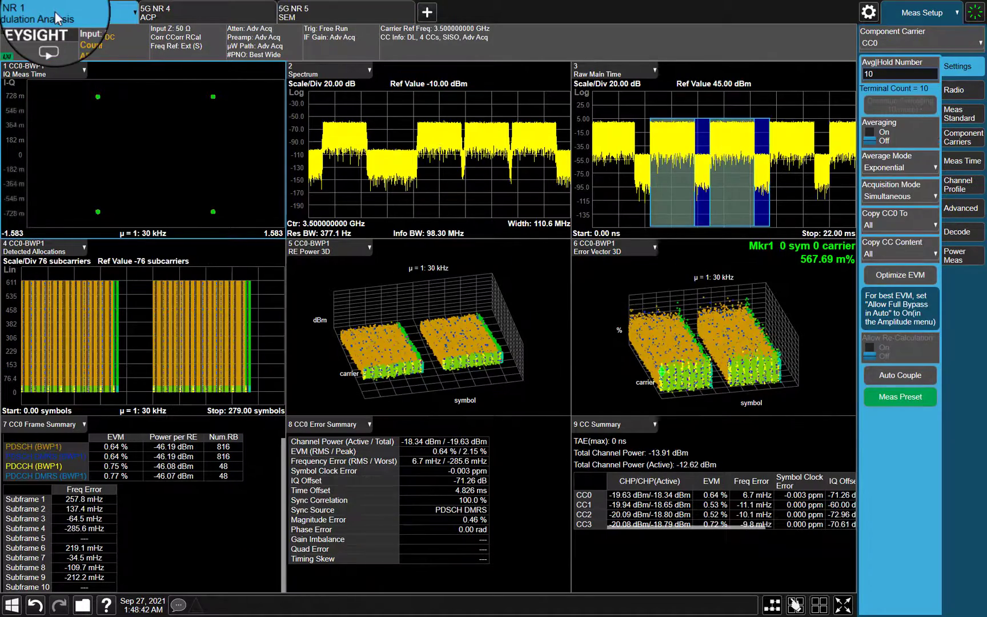
- Keep Acquisition Mode Simultaneous and turn the OBW power measurement On
{"action": "left_click", "coordinate": [895, 196]}
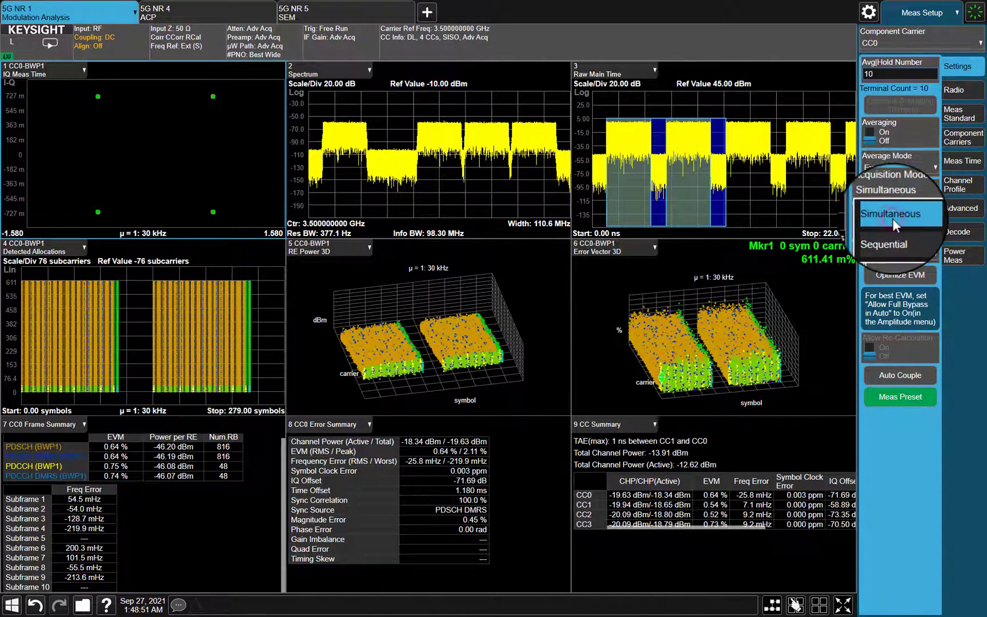
{"action": "left_click", "coordinate": [893, 219]}
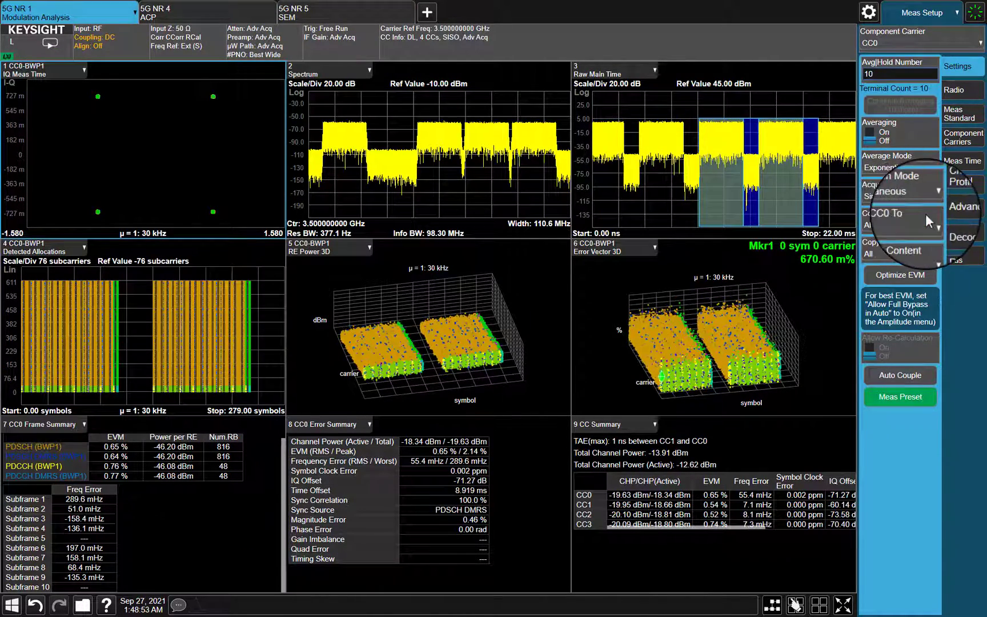
{"action": "left_click", "coordinate": [950, 260]}
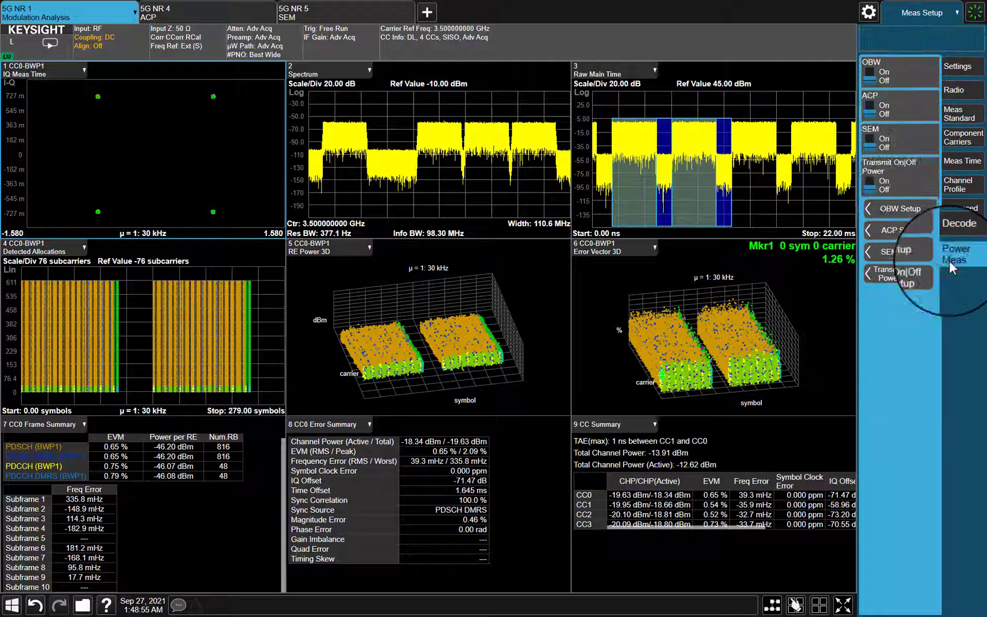
{"action": "left_click", "coordinate": [869, 78]}
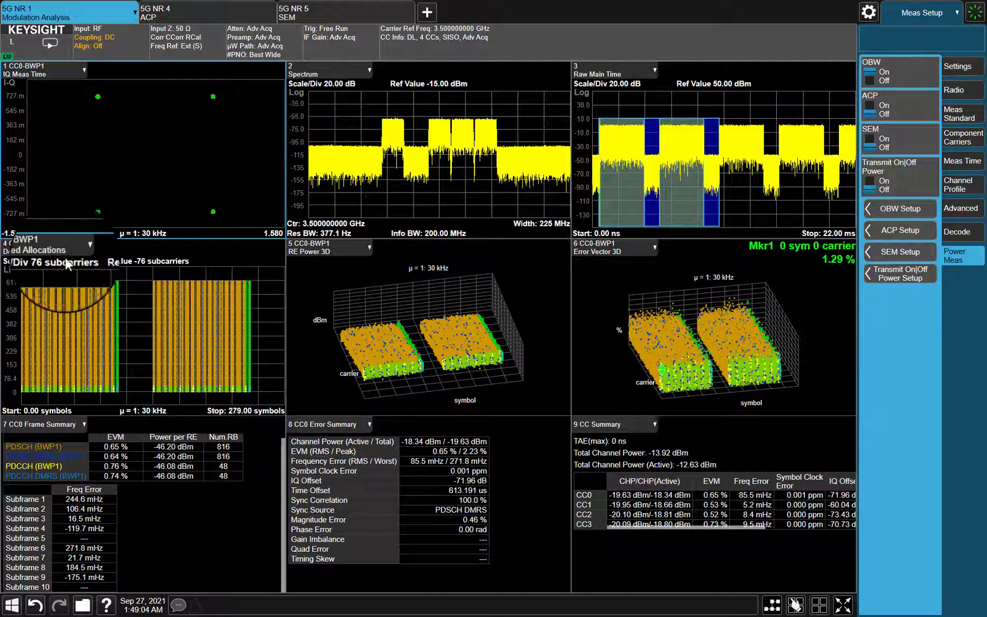
- Show OBW Spectrum in window 1 and the OBW Results table in window 4
{"action": "left_click", "coordinate": [42, 73]}
{"action": "left_click", "coordinate": [39, 97]}
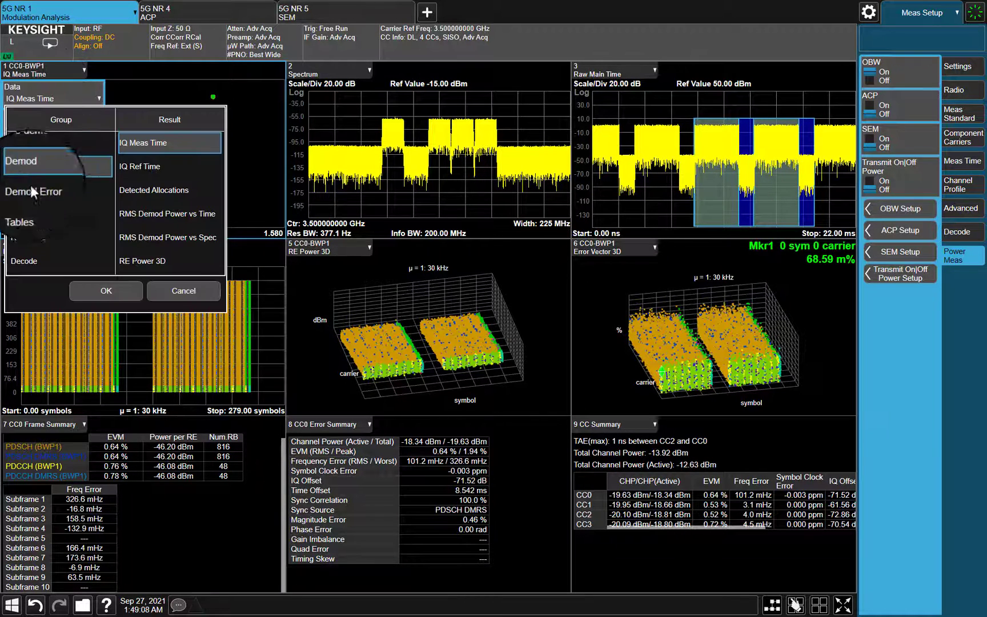
{"action": "left_click", "coordinate": [22, 143]}
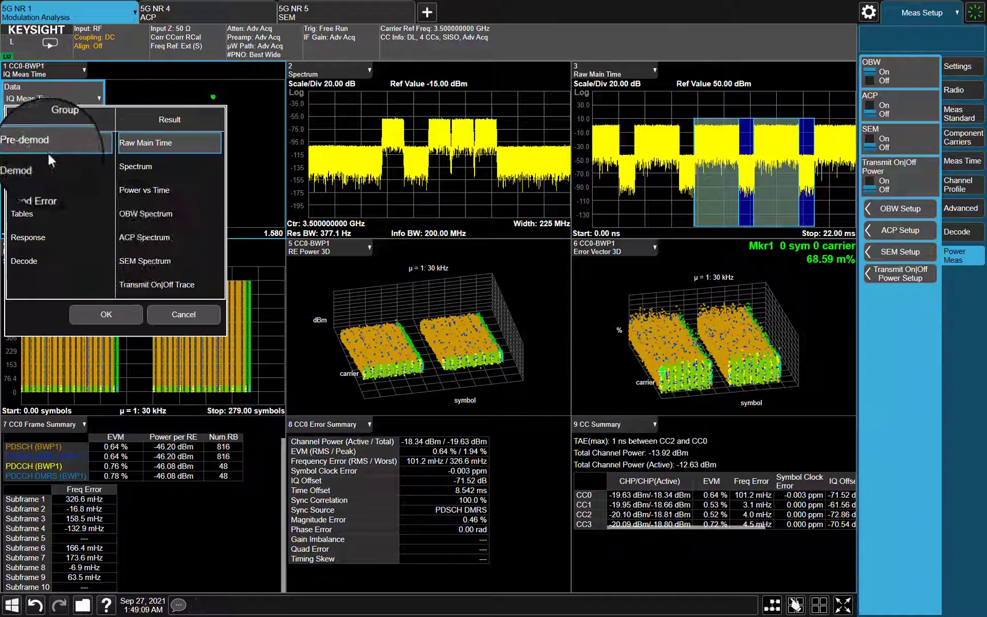
{"action": "left_click", "coordinate": [140, 216]}
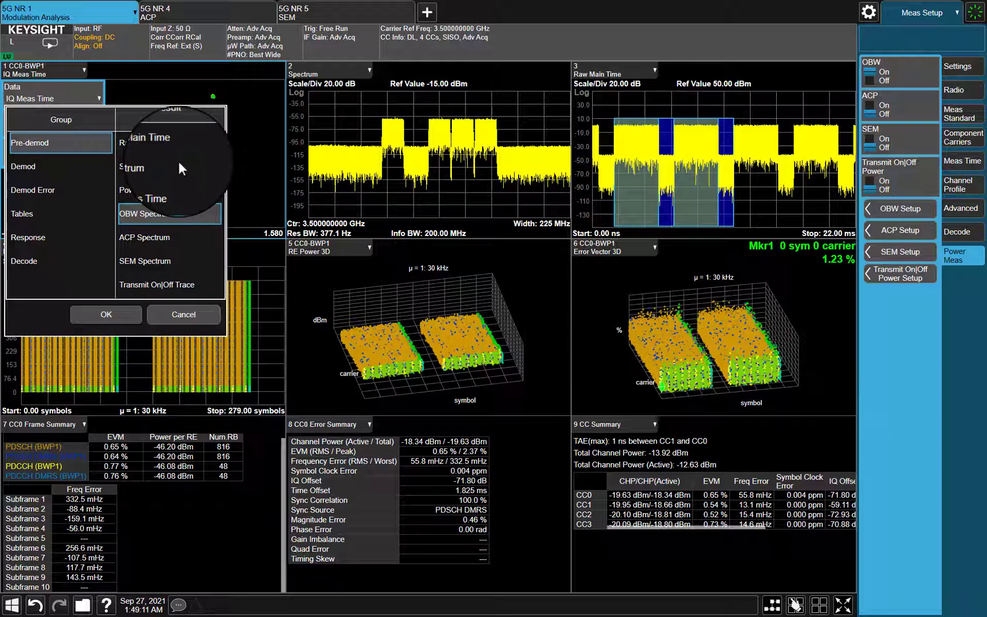
{"action": "key", "text": "Return"}
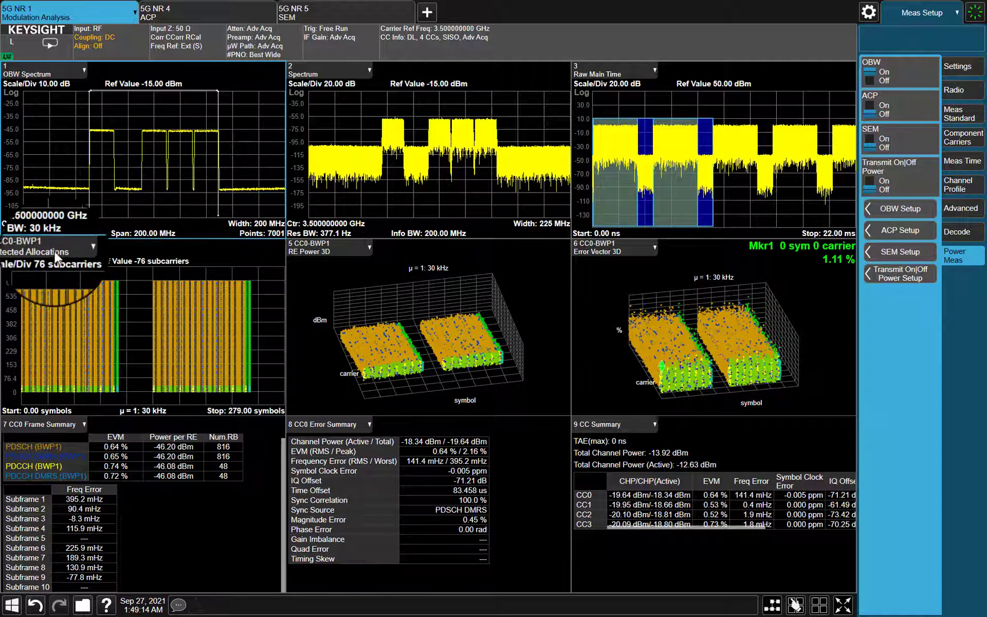
{"action": "left_click", "coordinate": [55, 252]}
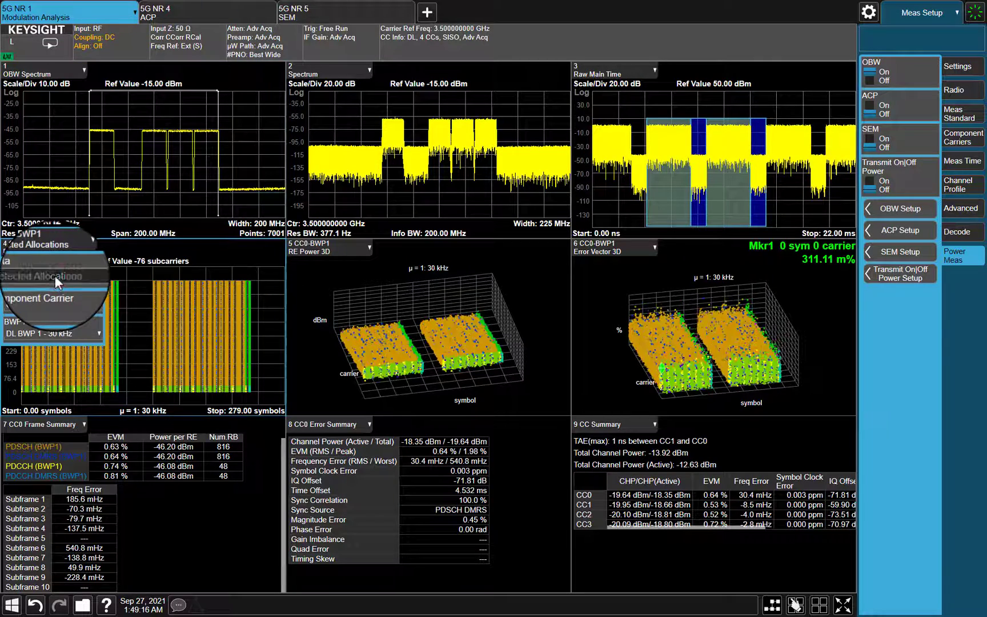
{"action": "left_click", "coordinate": [55, 276]}
{"action": "left_click", "coordinate": [18, 391]}
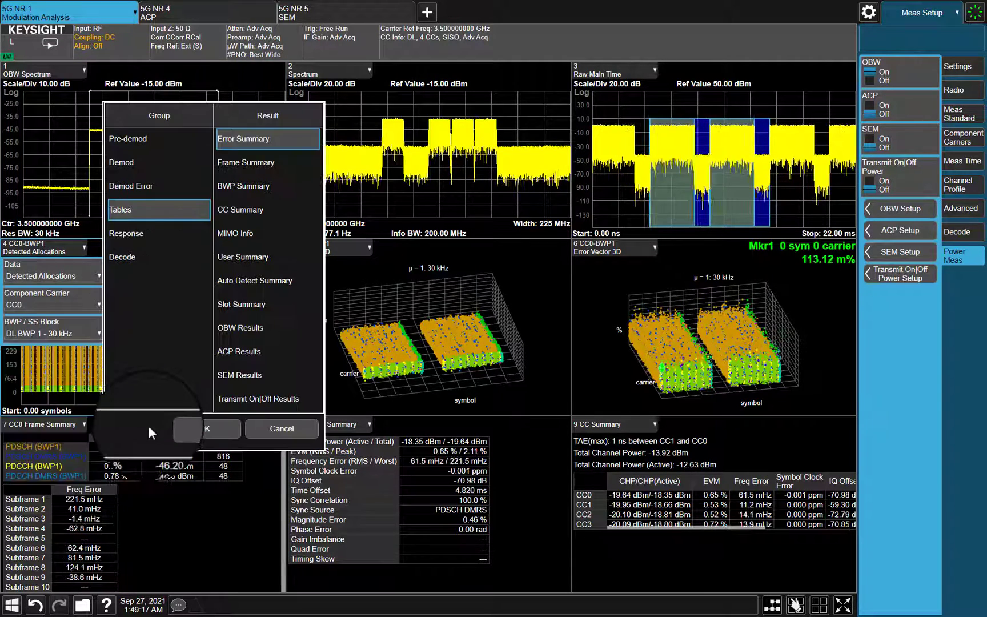
{"action": "left_click", "coordinate": [241, 330]}
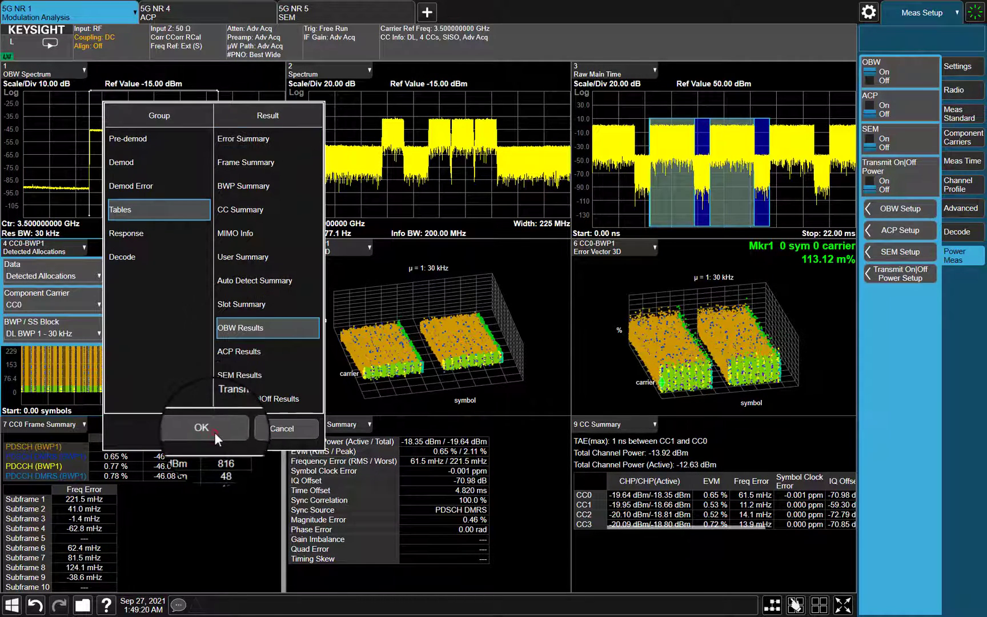
{"action": "left_click", "coordinate": [213, 432]}
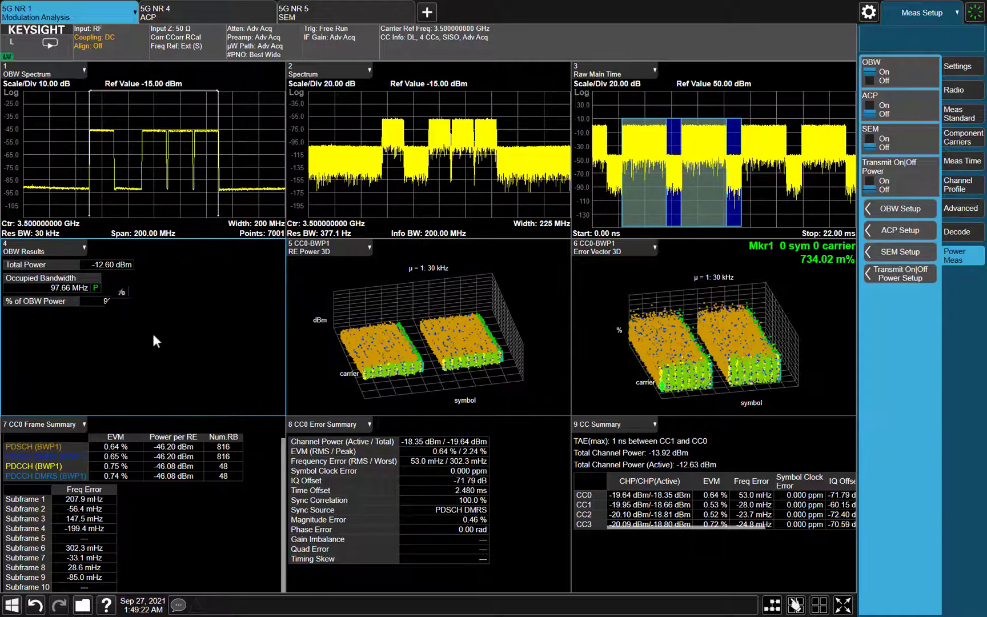
- Turn ACP on, then show ACP Spectrum in window 3 and the ACP Results table in window 6
{"action": "left_click", "coordinate": [868, 113]}
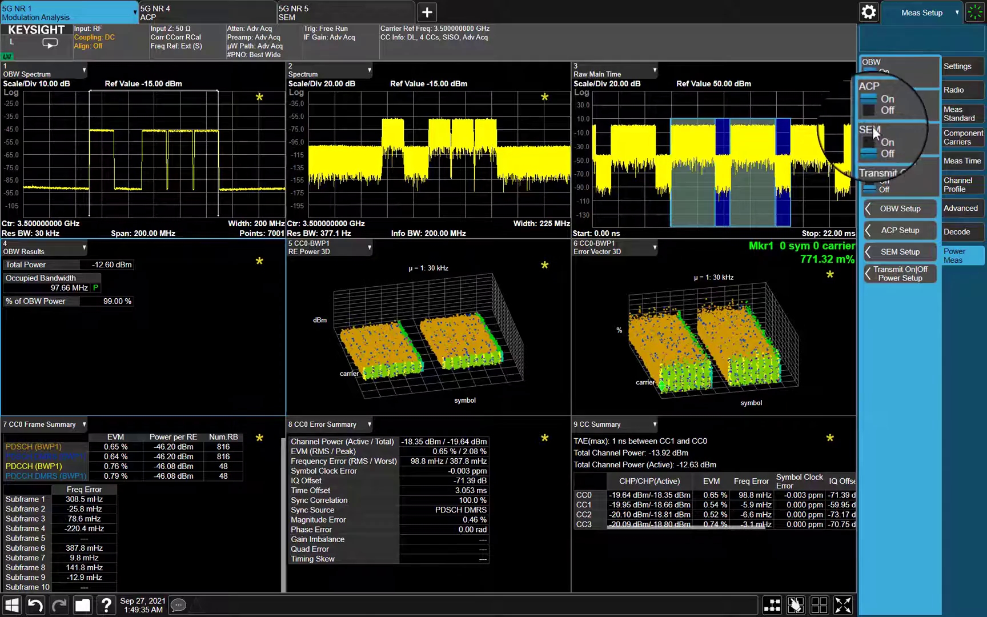
{"action": "left_click", "coordinate": [601, 72]}
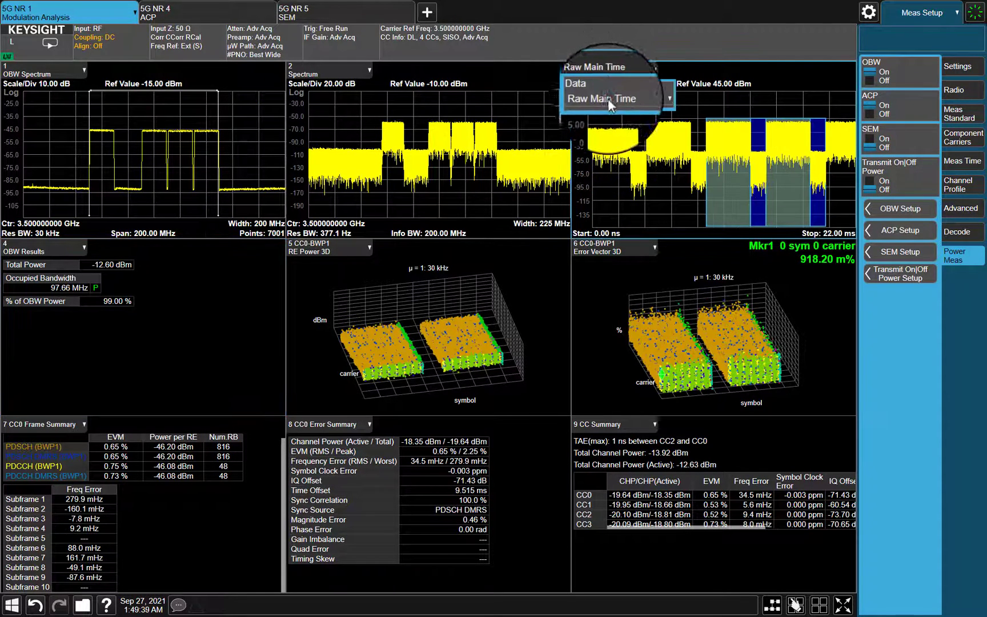
{"action": "left_click", "coordinate": [608, 98]}
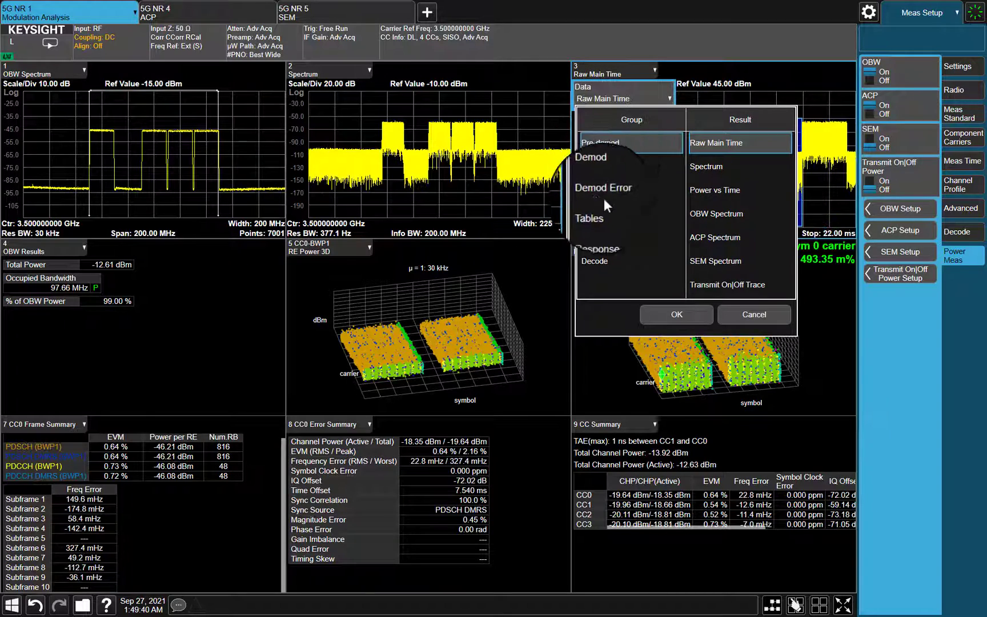
{"action": "left_click", "coordinate": [706, 236]}
{"action": "left_click", "coordinate": [677, 314]}
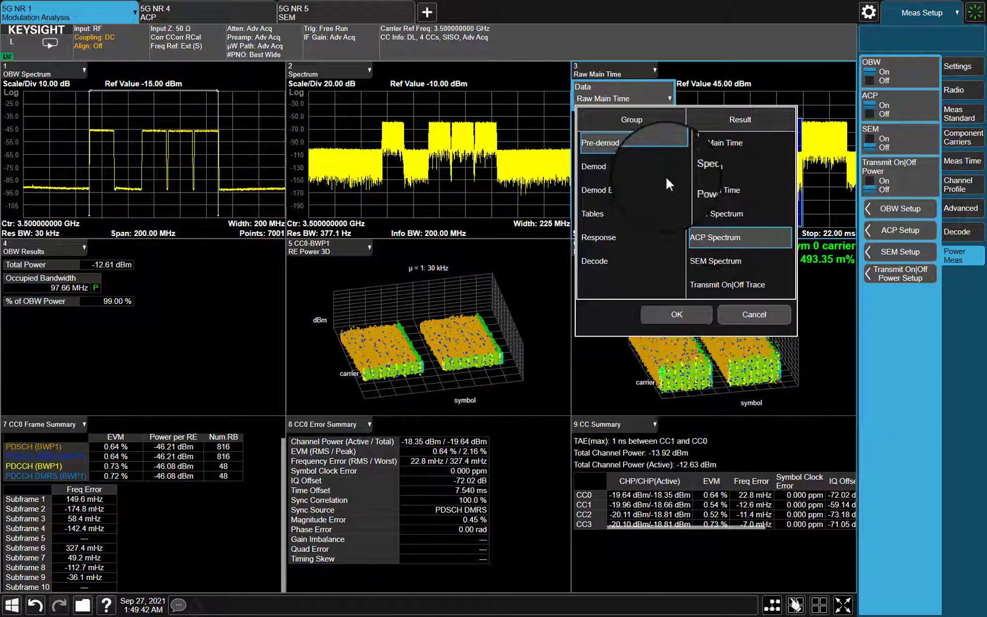
{"action": "left_click", "coordinate": [617, 246]}
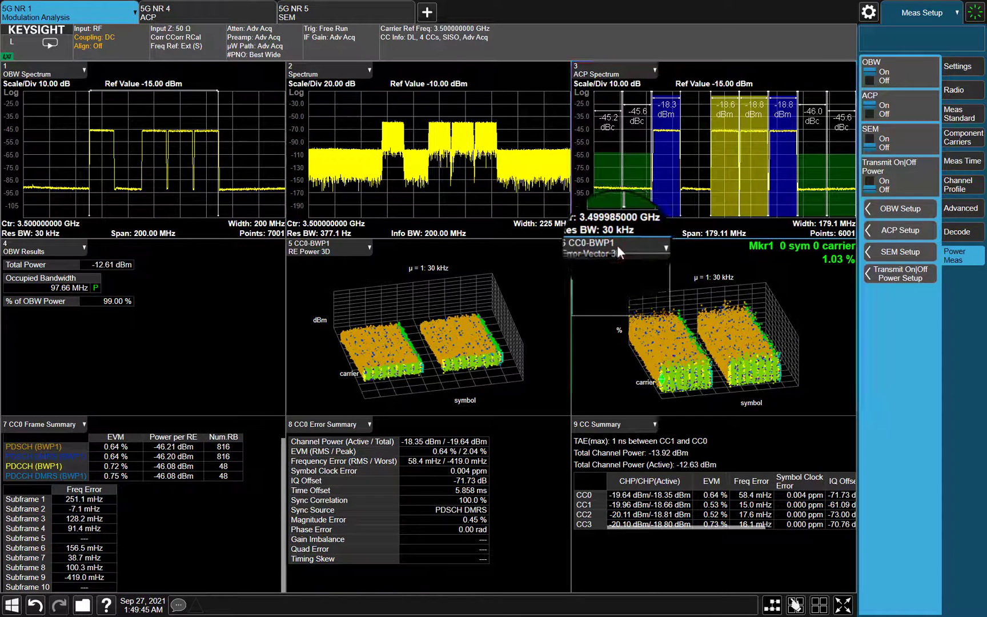
{"action": "left_click", "coordinate": [609, 275]}
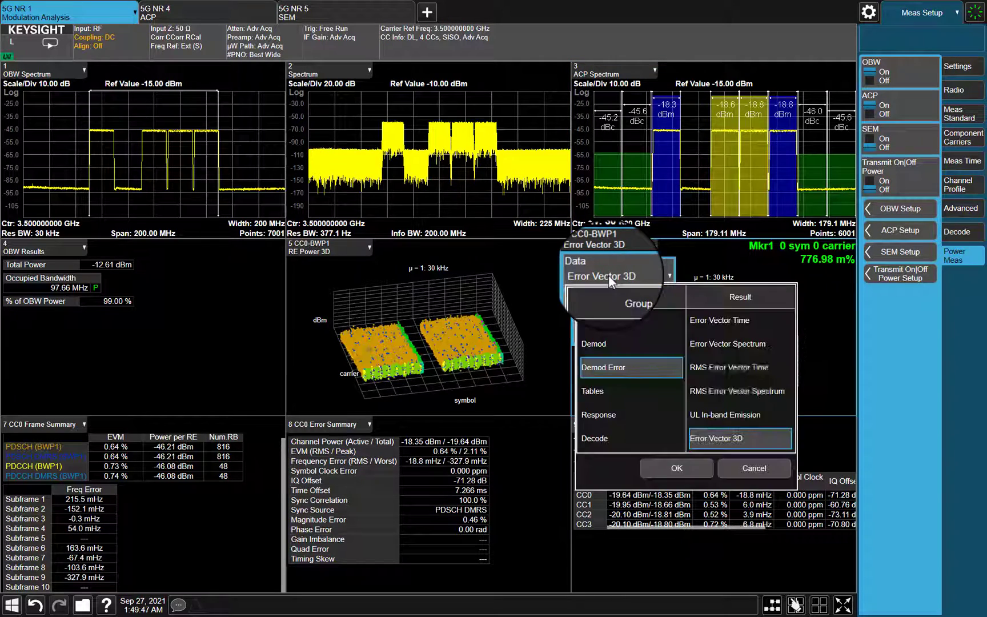
{"action": "left_click", "coordinate": [596, 393]}
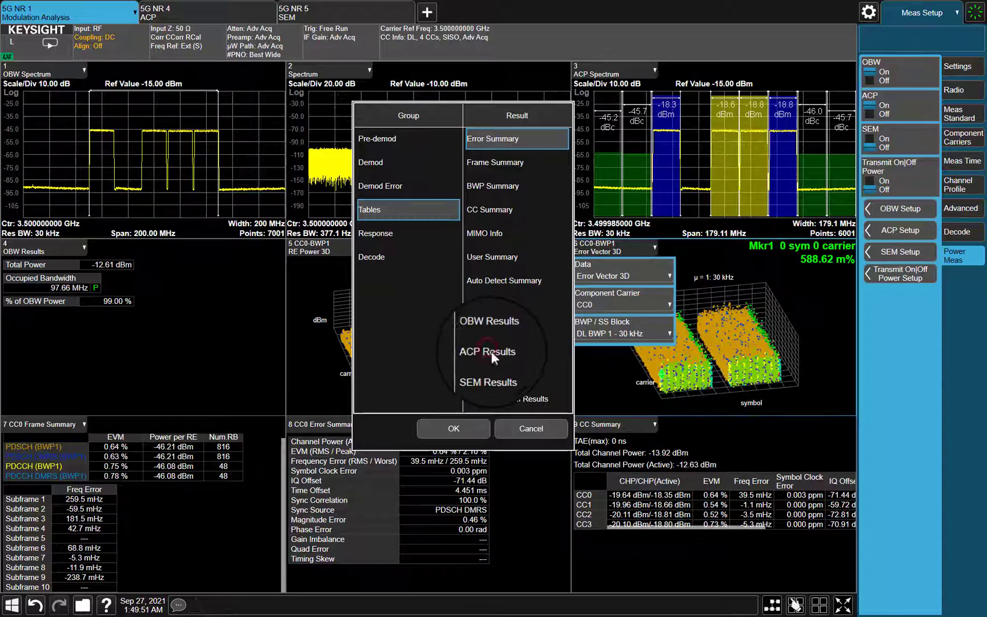
{"action": "left_click", "coordinate": [492, 351]}
{"action": "left_click", "coordinate": [483, 429]}
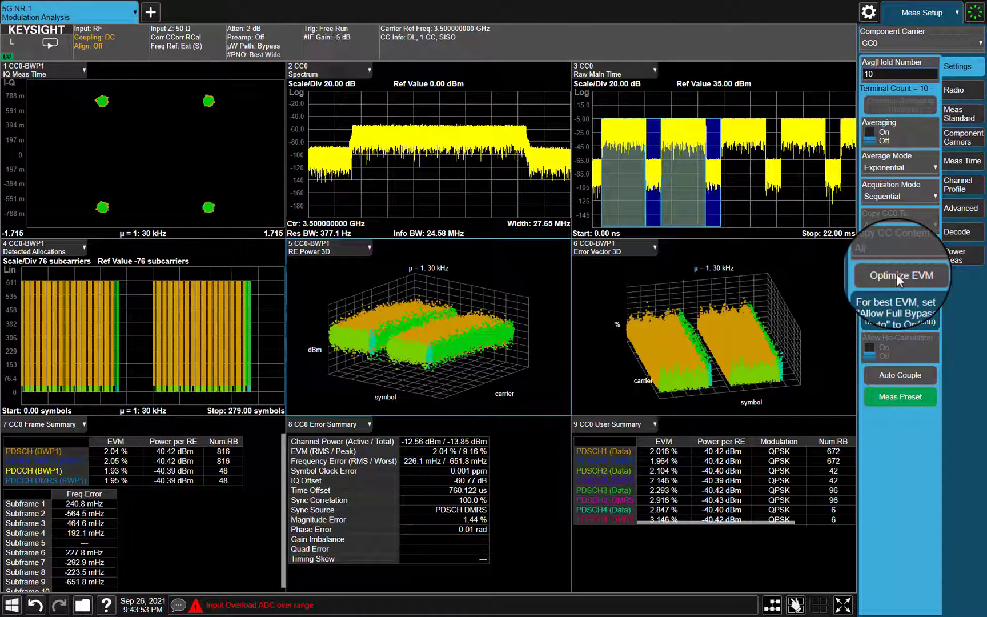
- Run Optimize EVM so the reported EVM drops from about 2% to 0.19%
{"action": "left_click", "coordinate": [897, 276]}
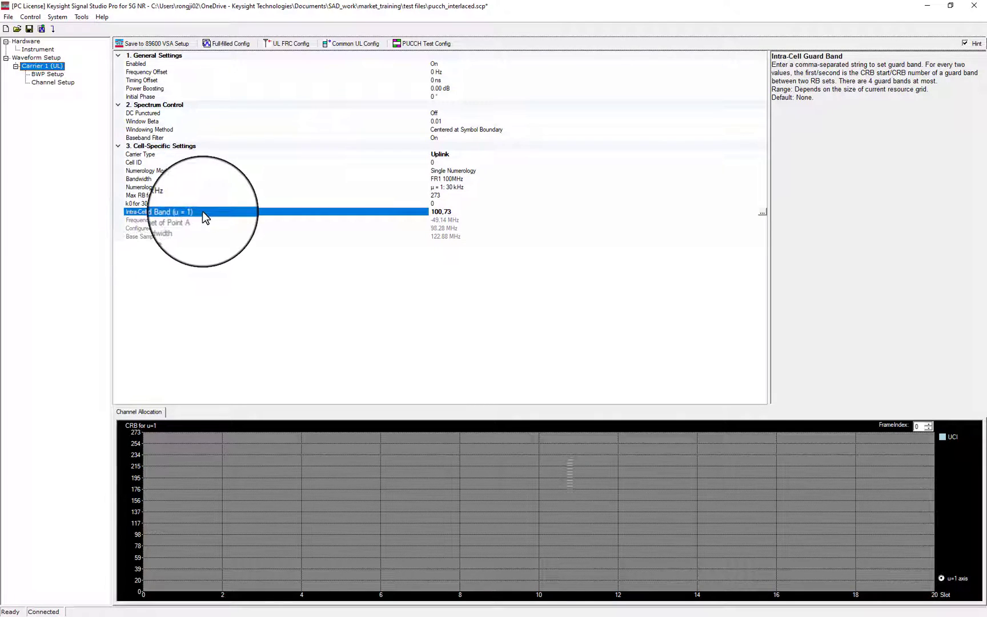
- Review the 100–172 intra-cell guard band, the BWP setup and the UCI channel setup
{"action": "left_click", "coordinate": [762, 212]}
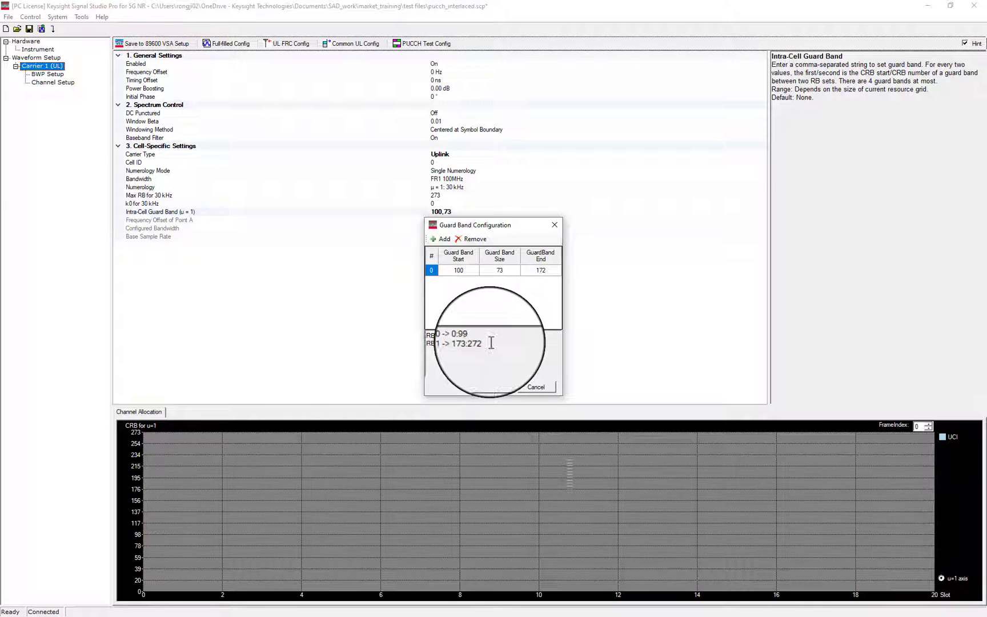
{"action": "left_click", "coordinate": [494, 388]}
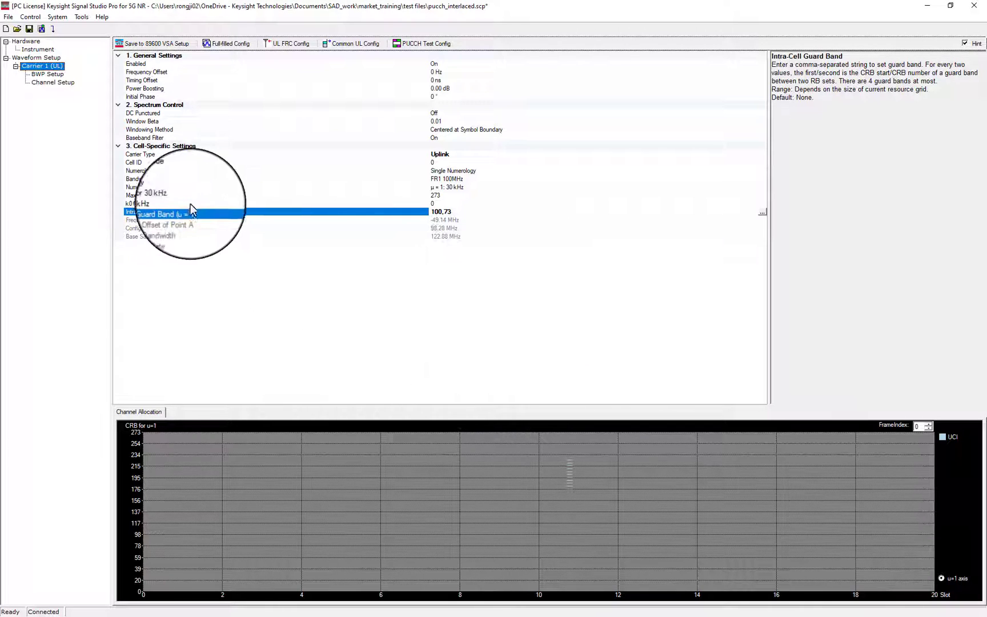
{"action": "left_click", "coordinate": [57, 75]}
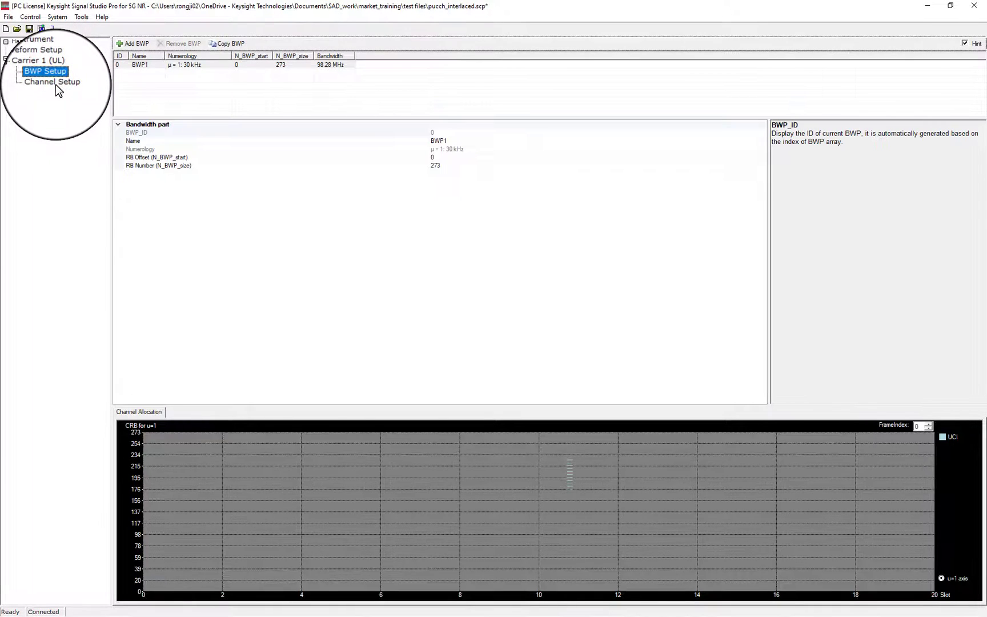
{"action": "left_click", "coordinate": [54, 83]}
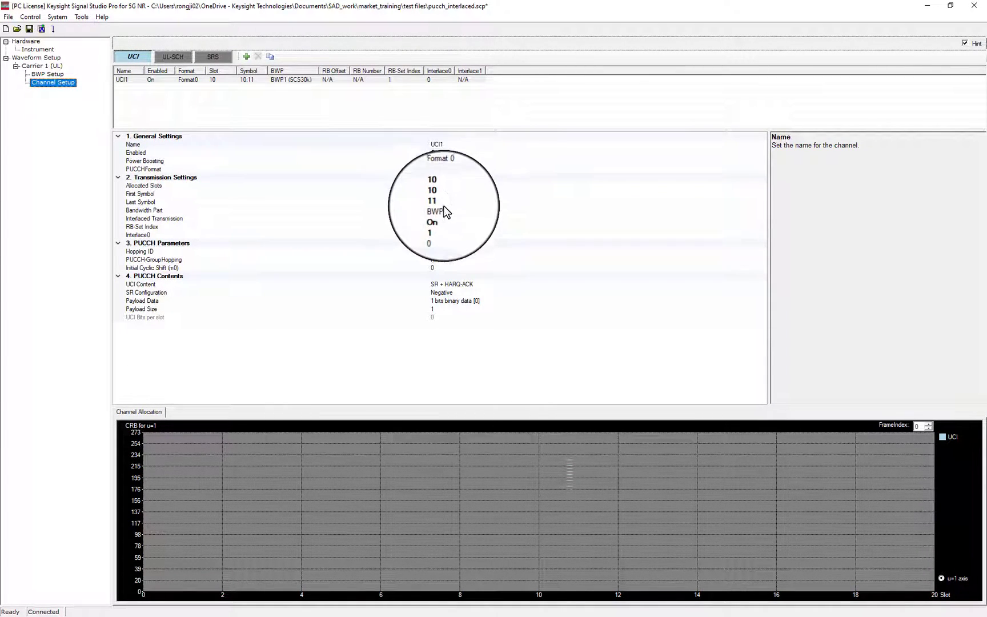
- Generate the interlaced PUCCH uplink waveform and return to the carrier waveform settings
{"action": "left_click", "coordinate": [40, 29]}
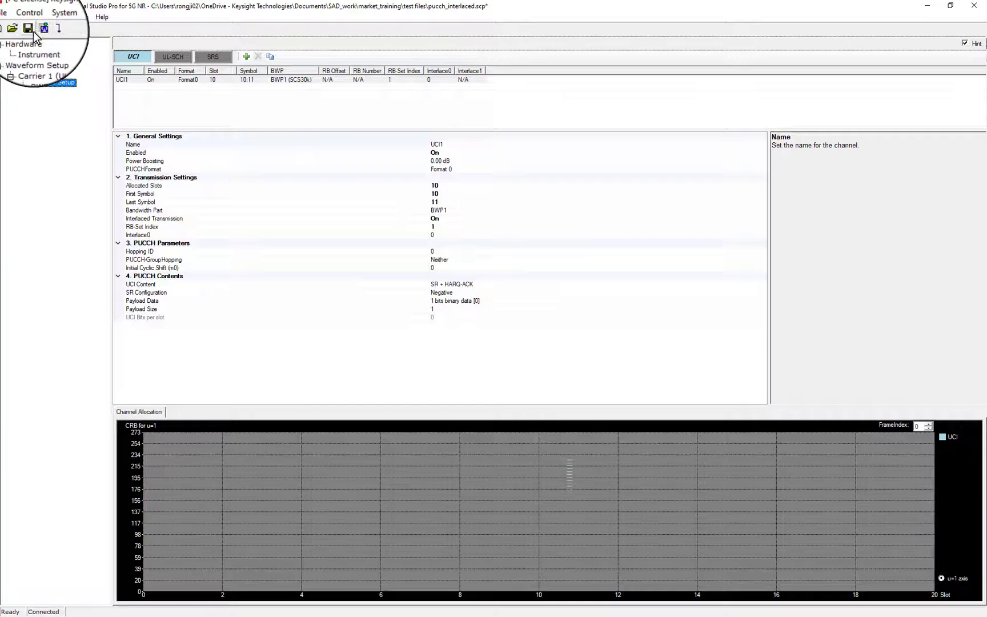
{"action": "left_click", "coordinate": [36, 56]}
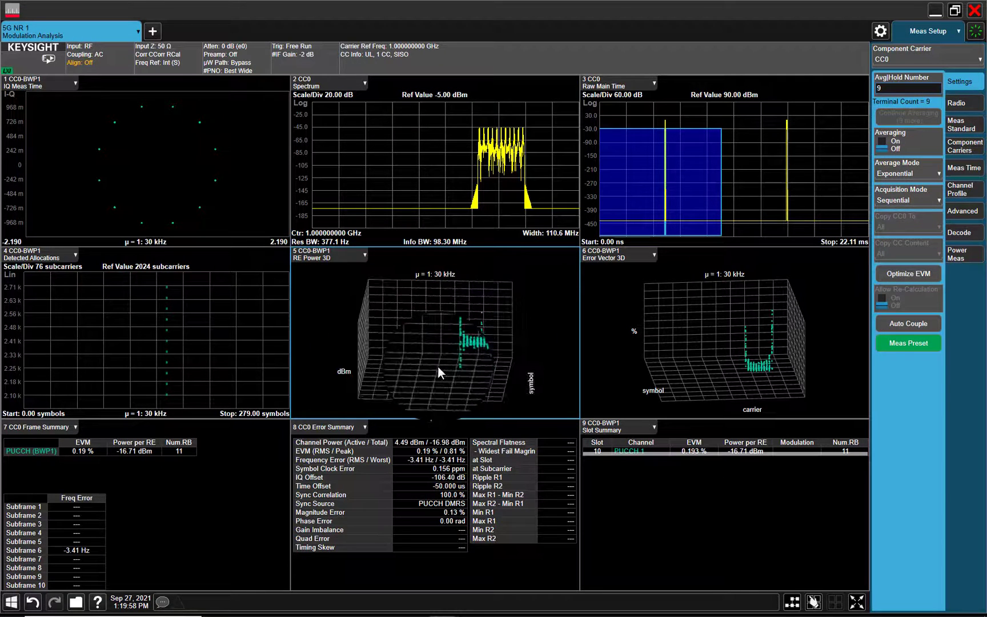
{"action": "mouse_move", "coordinate": [442, 367]}
{"action": "left_mouse_down"}
{"action": "mouse_move", "coordinate": [516, 369]}
{"action": "mouse_move", "coordinate": [496, 372]}
{"action": "left_mouse_up"}
{"action": "left_click", "coordinate": [963, 146]}
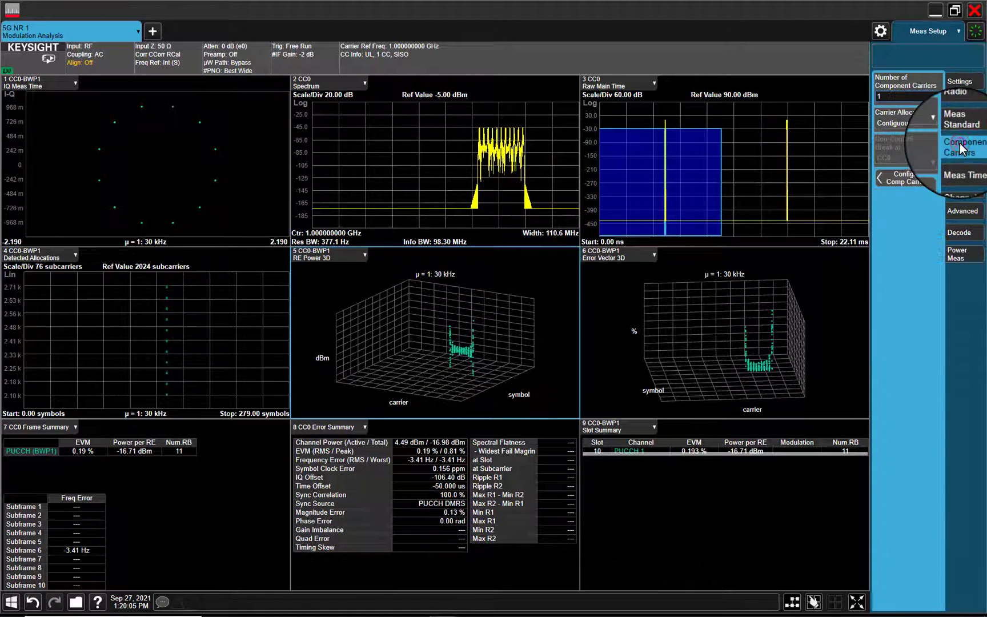
{"action": "left_click", "coordinate": [907, 177]}
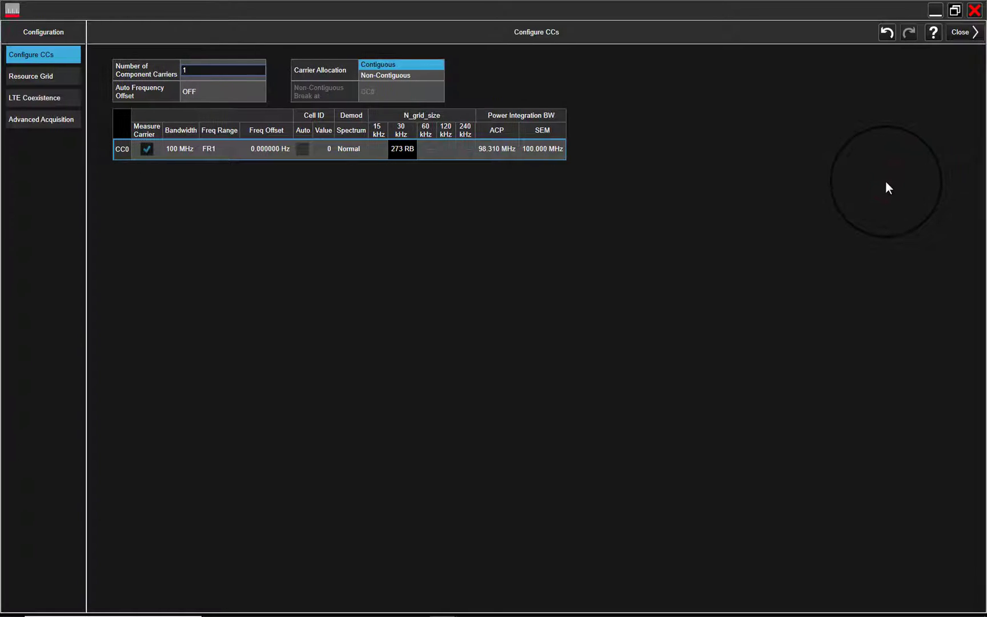
{"action": "left_click", "coordinate": [43, 80]}
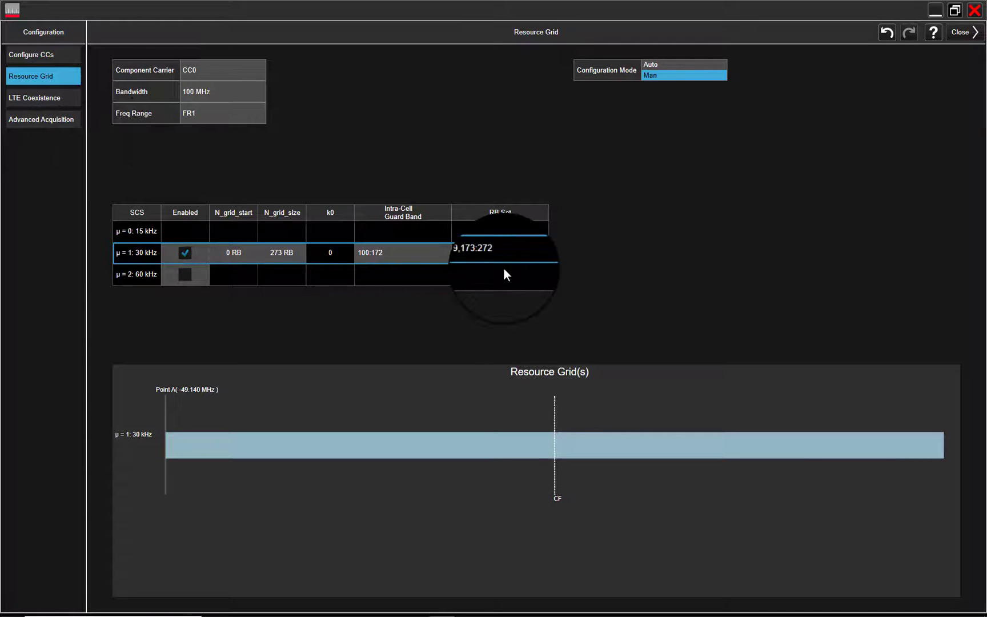
{"action": "left_click", "coordinate": [960, 31]}
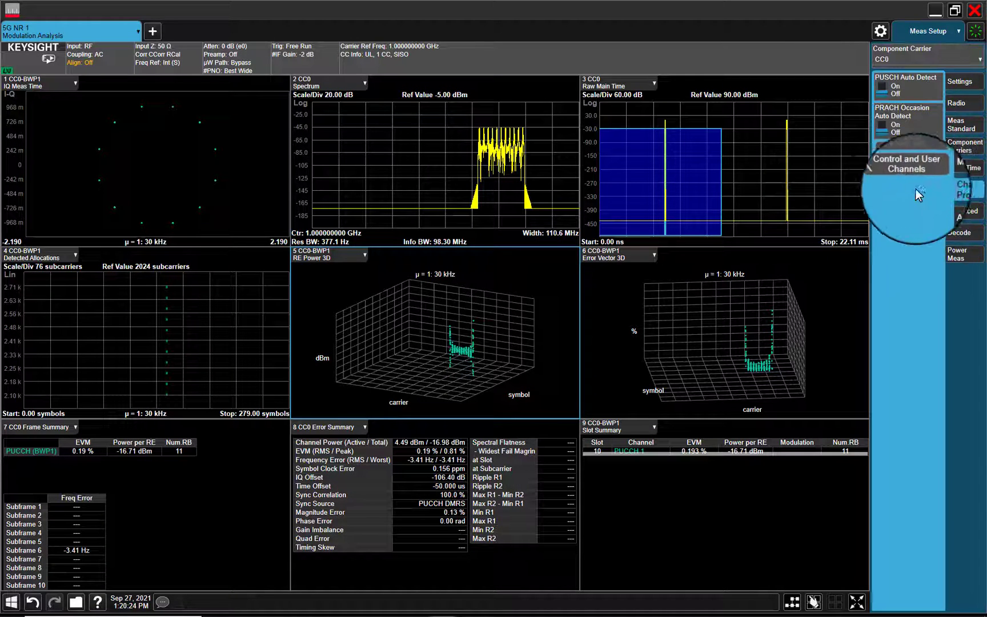
{"action": "left_click", "coordinate": [887, 165]}
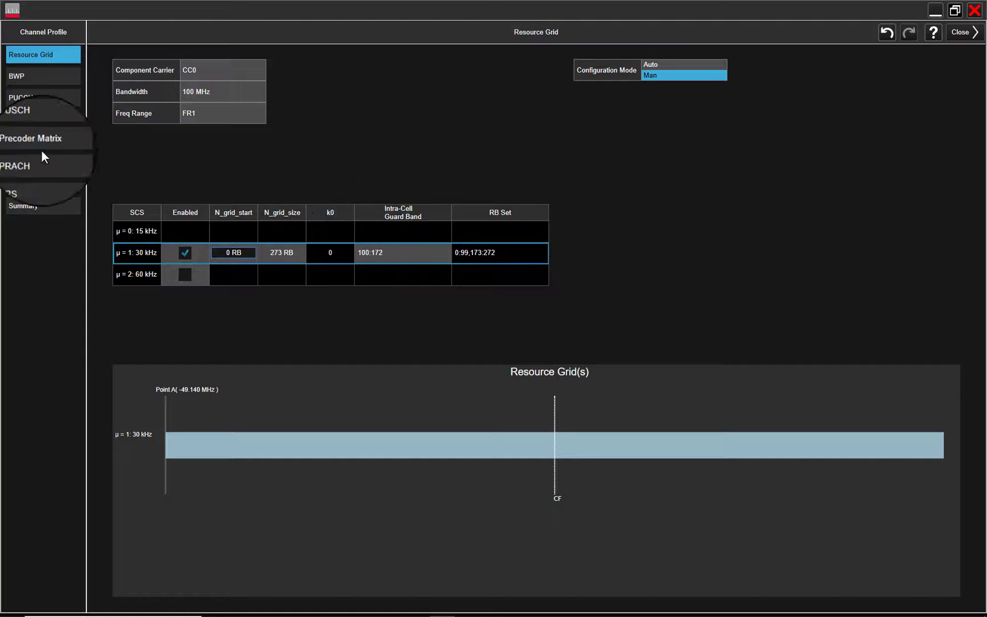
{"action": "left_click", "coordinate": [31, 97]}
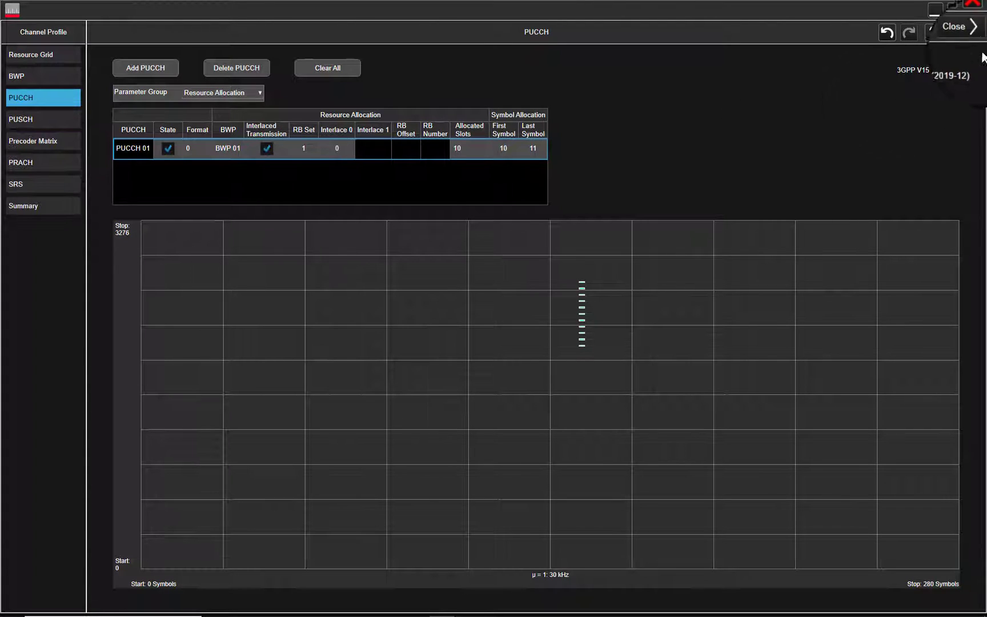
{"action": "left_click", "coordinate": [961, 32]}
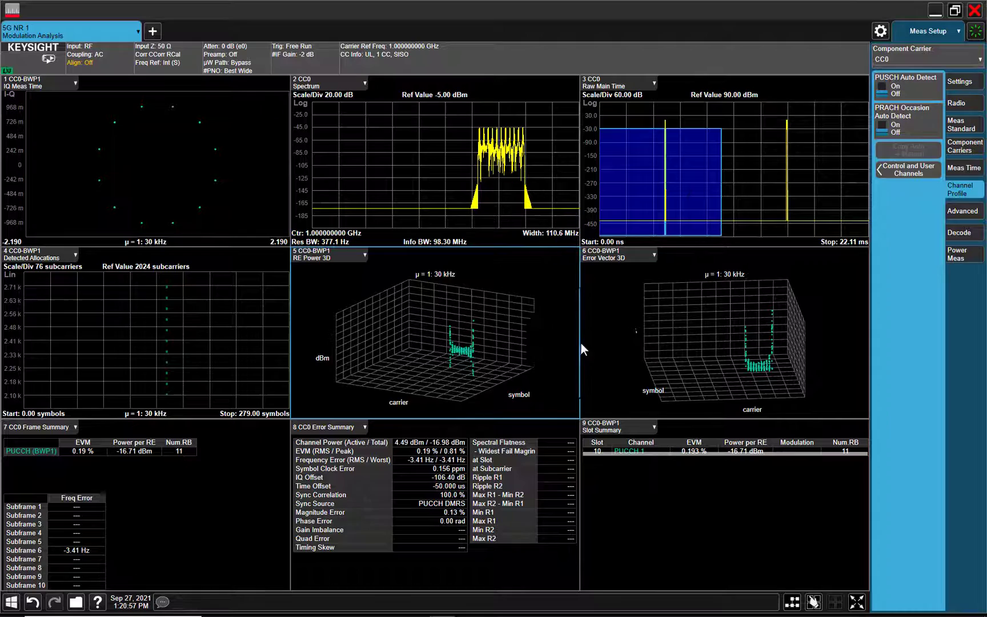
- Enlarge Detected Allocations and set marker 1's Marker Window to Window 4, landing on PUCCH 1
{"action": "double_click", "coordinate": [250, 343]}
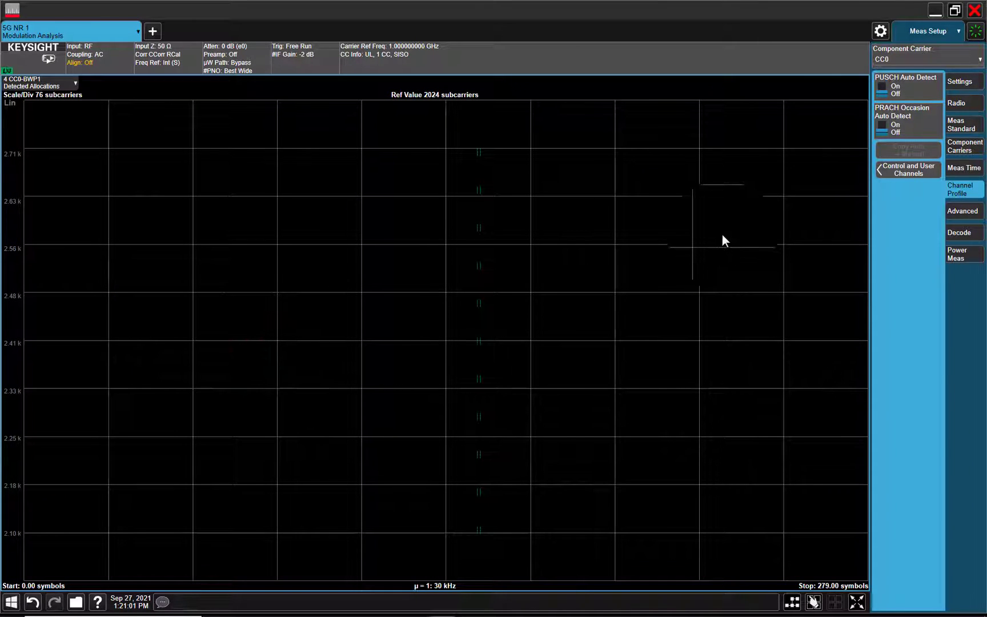
{"action": "left_click", "coordinate": [937, 32]}
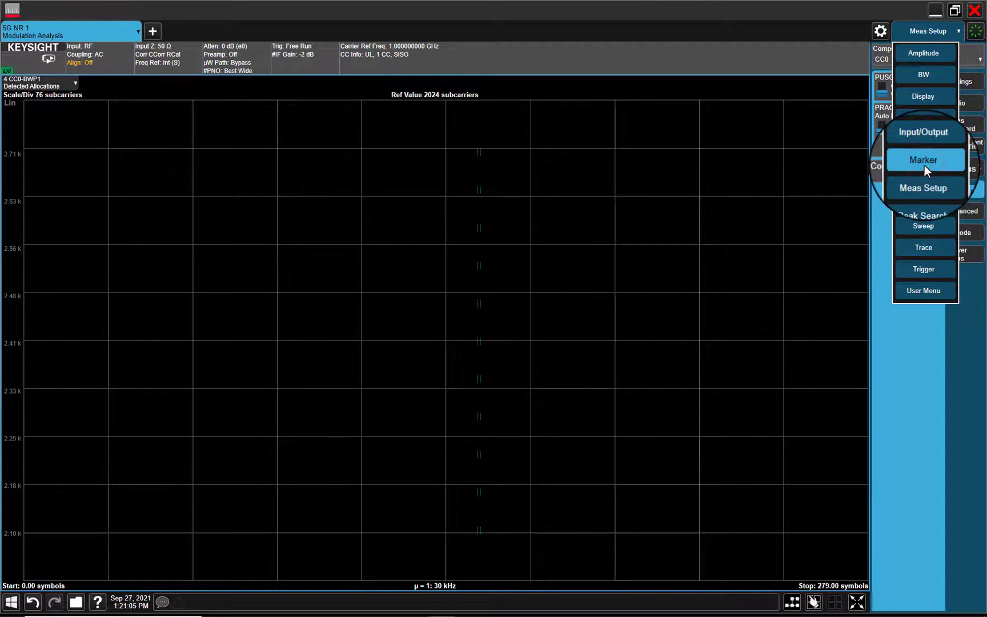
{"action": "left_click", "coordinate": [896, 153]}
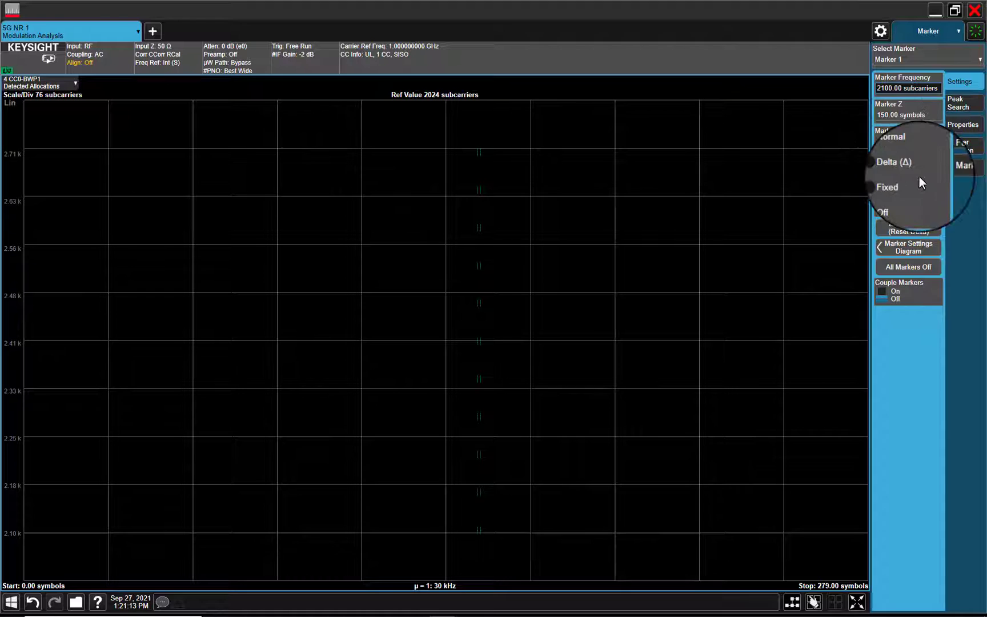
{"action": "left_click", "coordinate": [962, 141]}
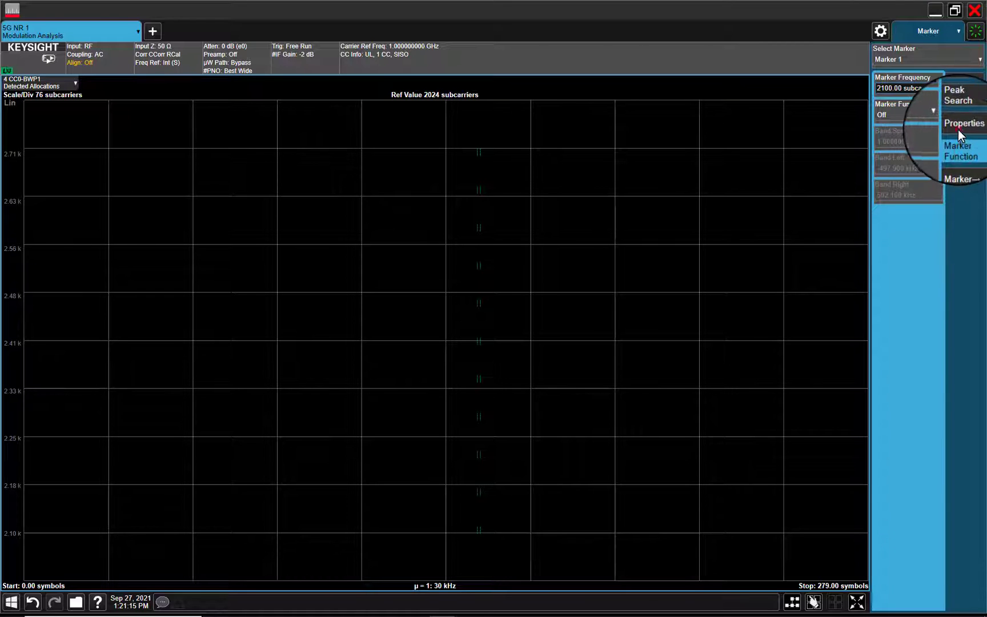
{"action": "left_click", "coordinate": [959, 132]}
{"action": "left_click", "coordinate": [933, 142]}
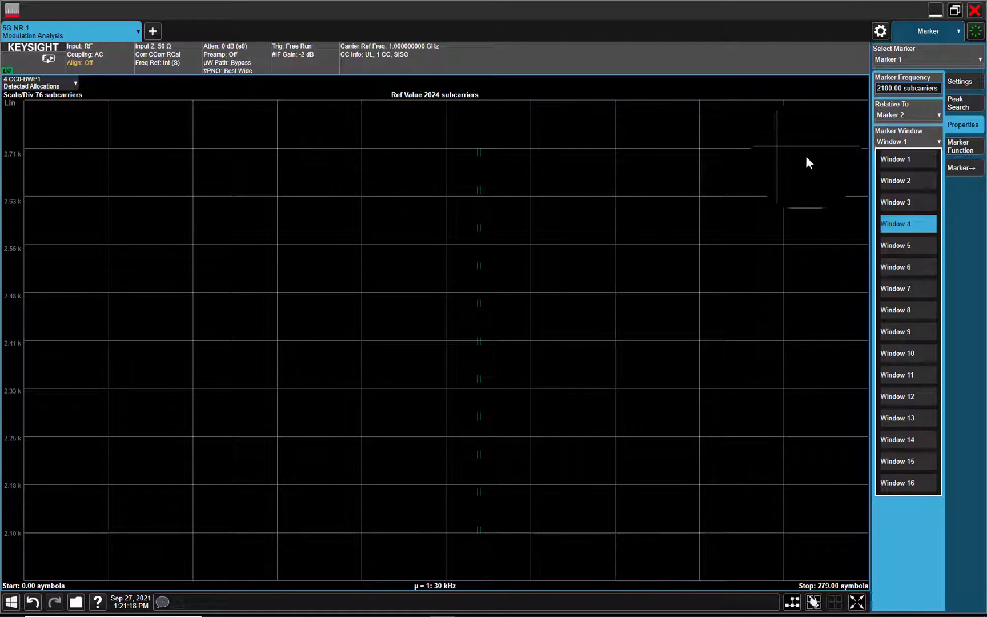
{"action": "key", "text": "Return"}
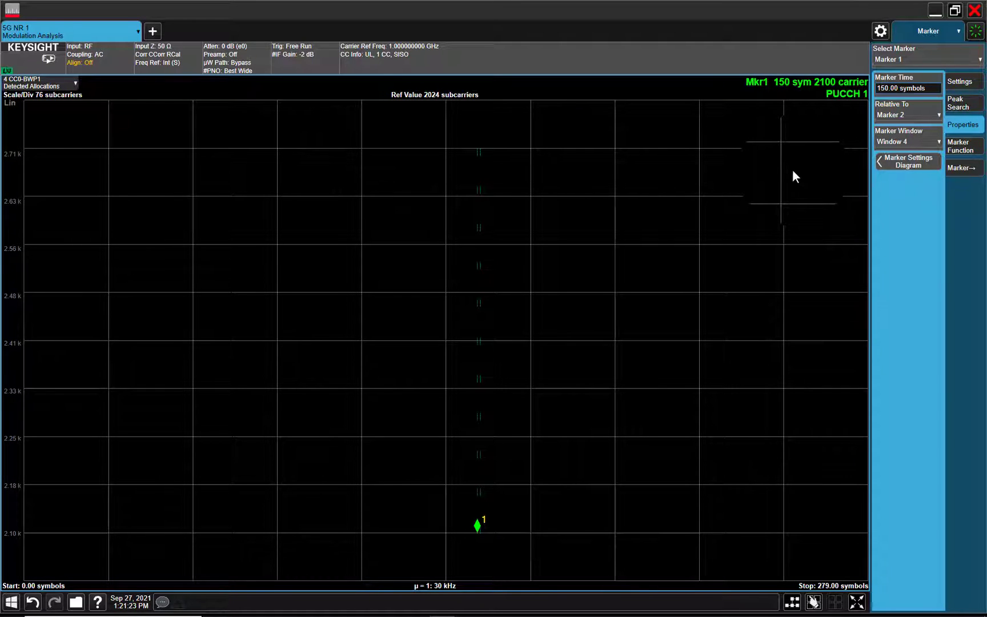
- Restore the nine-window layout, then enlarge the RE Power 3D plot and rotate it to a new angle
{"action": "double_click", "coordinate": [756, 203]}
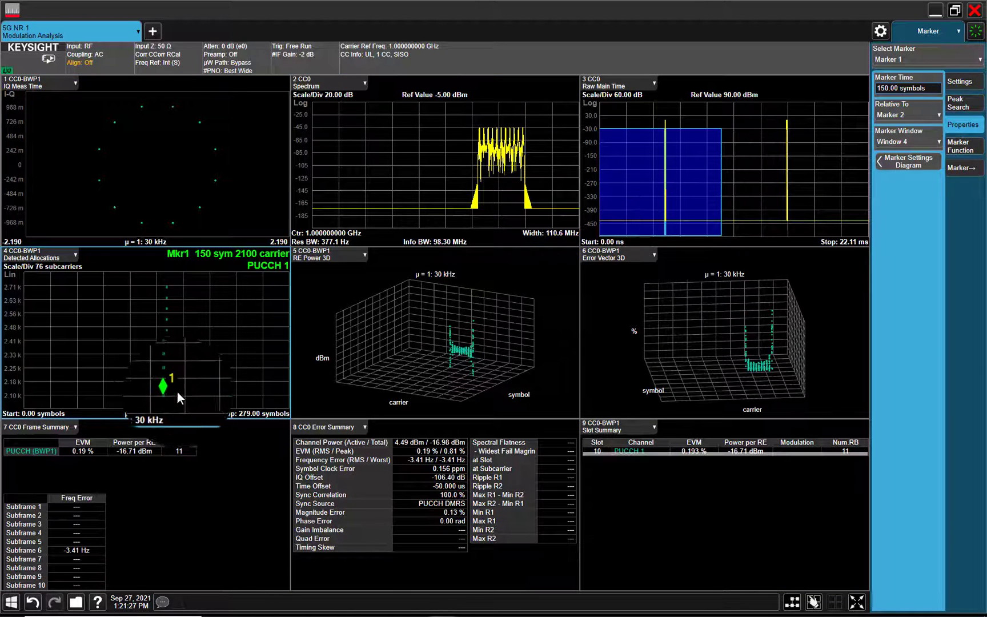
{"action": "double_click", "coordinate": [276, 272]}
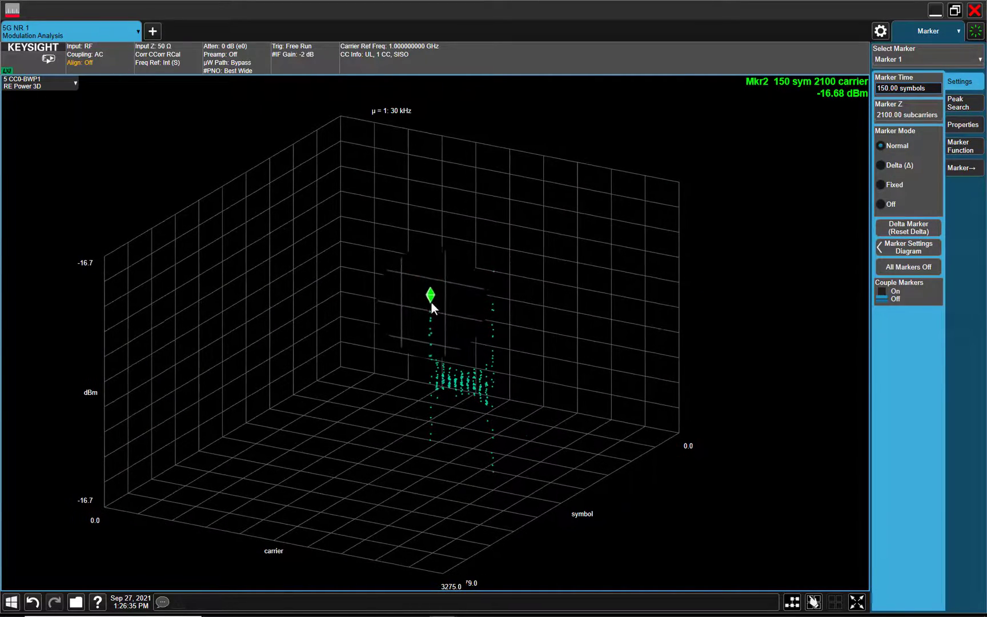
{"action": "mouse_move", "coordinate": [435, 300]}
{"action": "left_mouse_down"}
{"action": "mouse_move", "coordinate": [349, 310]}
{"action": "mouse_move", "coordinate": [472, 306]}
{"action": "left_mouse_up"}
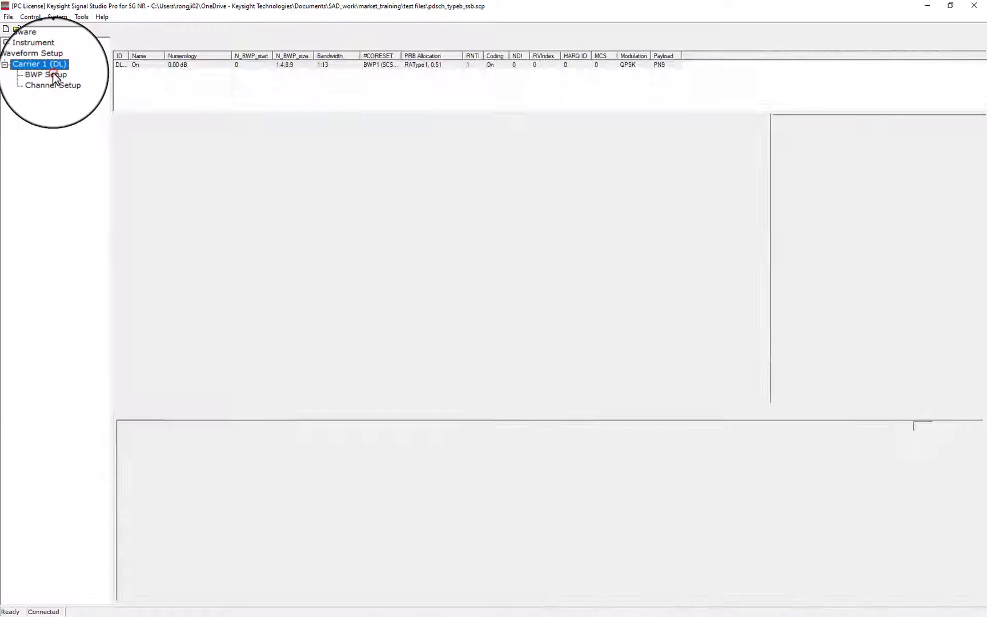
- Review the SS/PBCH block and DL-SCH channel settings, then generate the pdsch_typeb_ssb waveform
{"action": "left_click", "coordinate": [54, 77]}
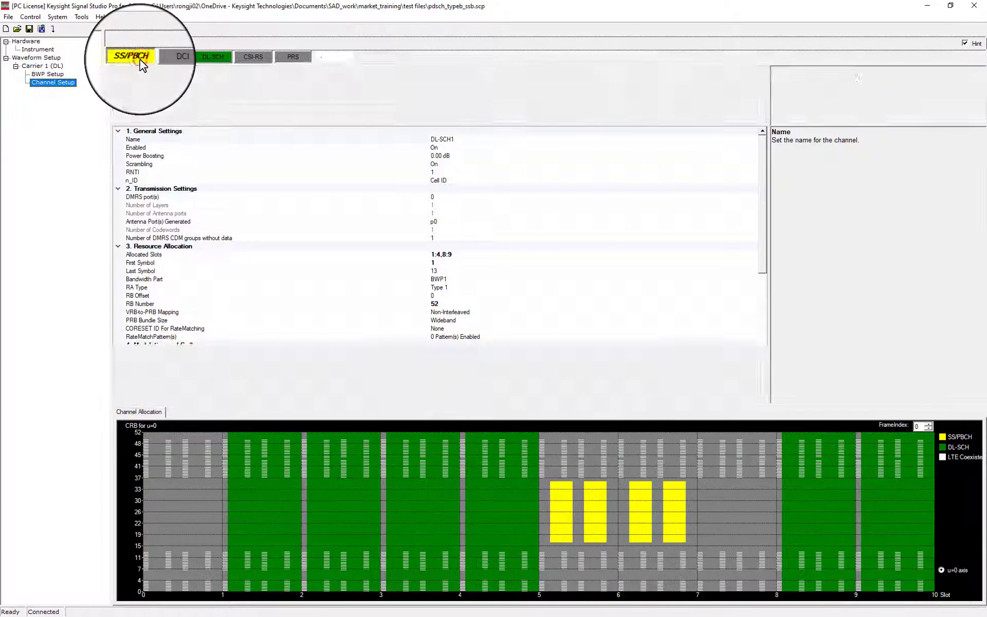
{"action": "left_click", "coordinate": [133, 58]}
{"action": "left_click", "coordinate": [442, 126]}
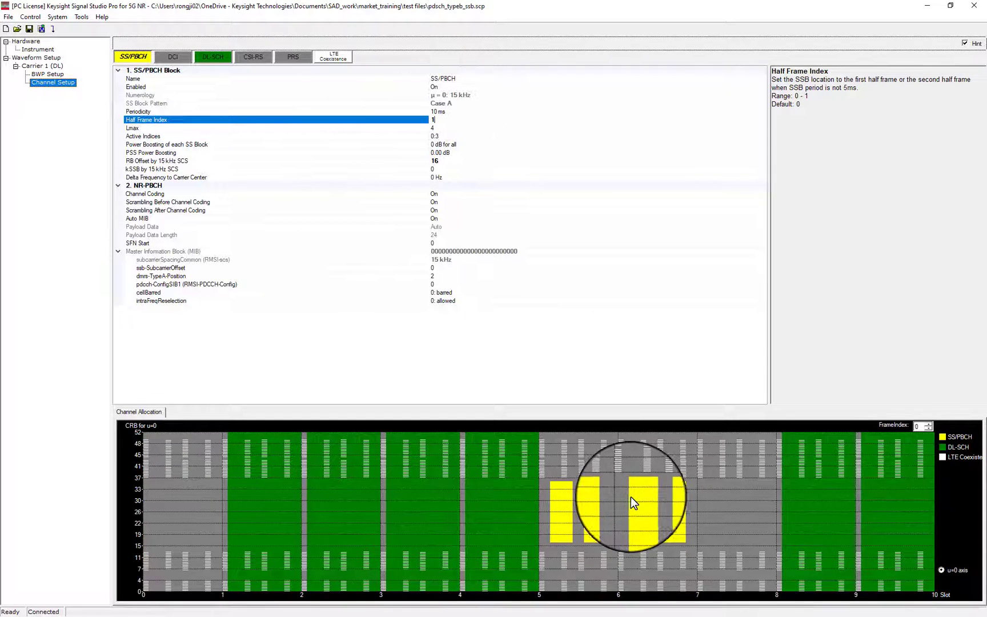
{"action": "left_click", "coordinate": [212, 57]}
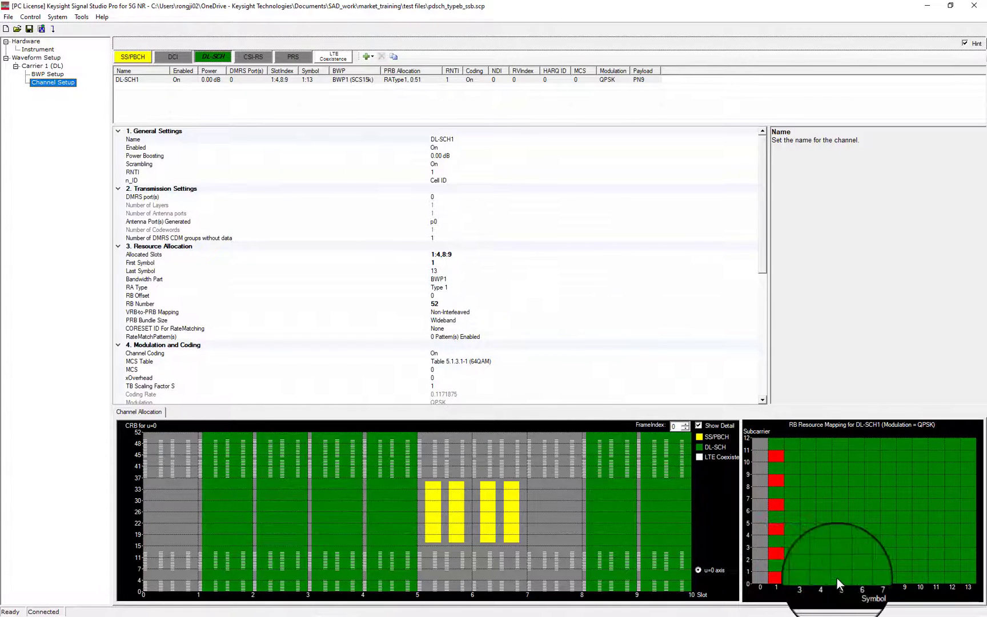
{"action": "scroll", "coordinate": [680, 309], "scroll_direction": "down", "scroll_amount": 2}
{"action": "scroll", "coordinate": [672, 346], "scroll_direction": "down", "scroll_amount": 5}
{"action": "scroll", "coordinate": [645, 346], "scroll_direction": "down", "scroll_amount": 3}
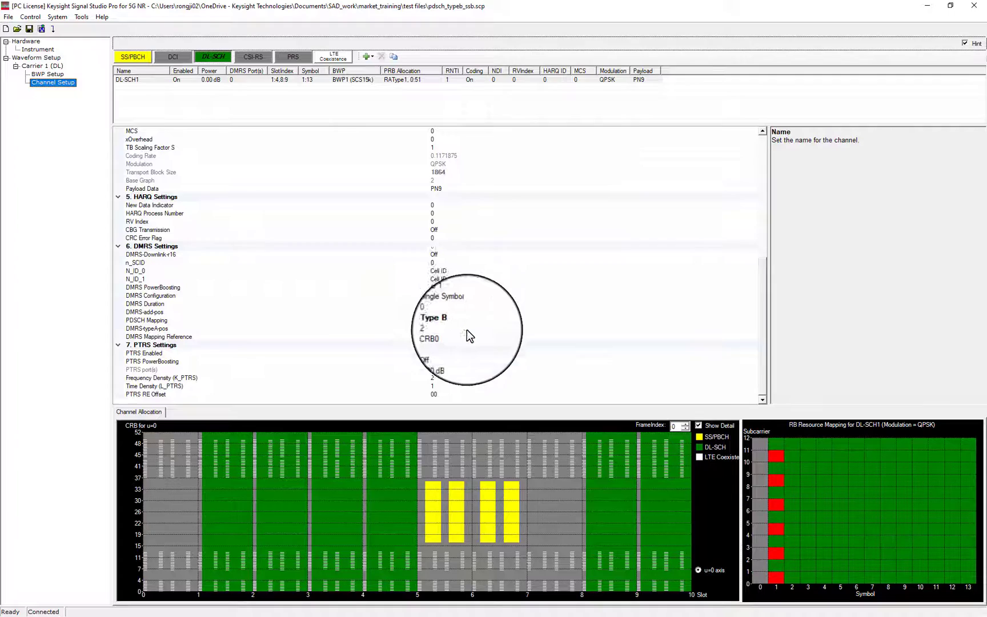
{"action": "left_click", "coordinate": [41, 29]}
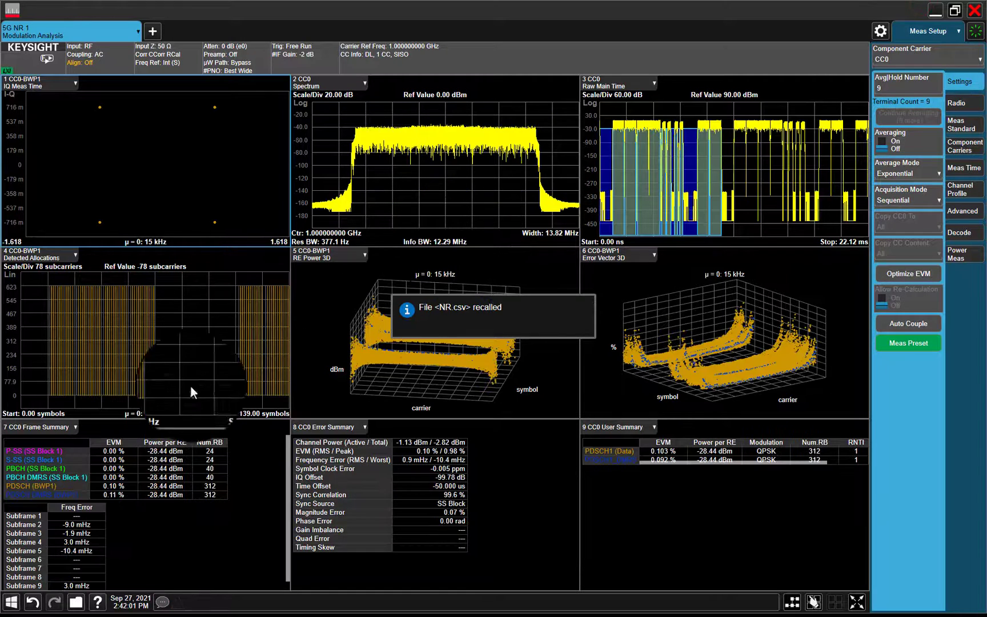
- Recall the component carrier setup from pdsch_typeb_ssb.scp via File > Recall
{"action": "left_click", "coordinate": [76, 602]}
{"action": "left_click", "coordinate": [159, 532]}
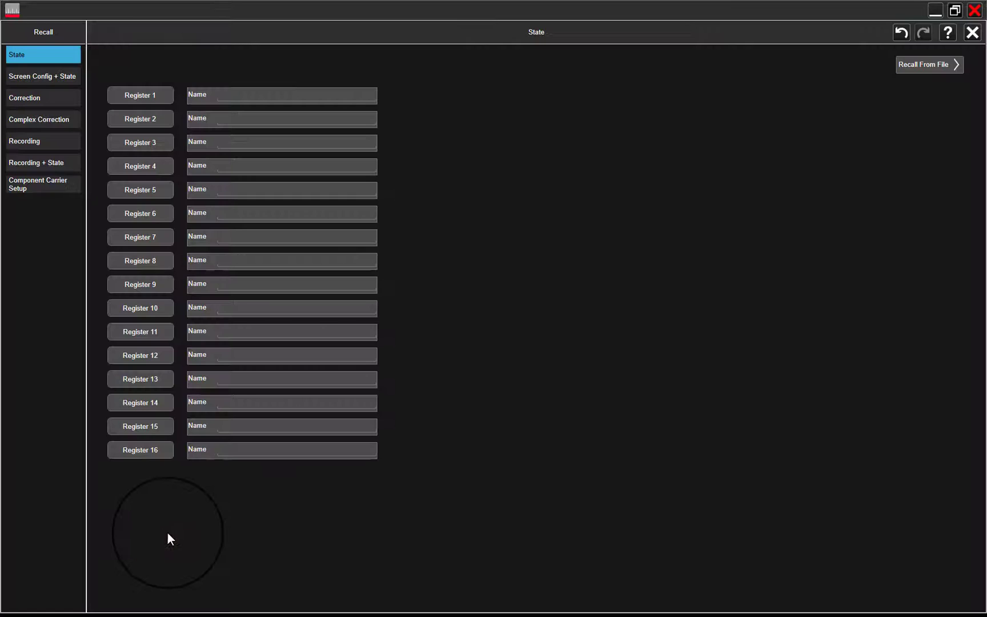
{"action": "left_click", "coordinate": [67, 186]}
{"action": "left_click", "coordinate": [919, 65]}
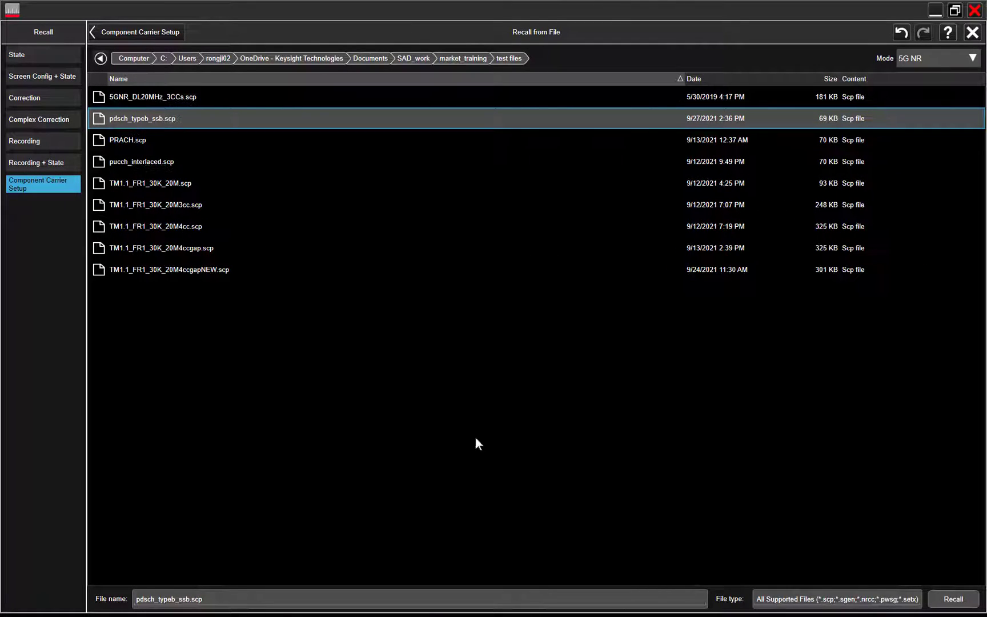
{"action": "left_click", "coordinate": [949, 590]}
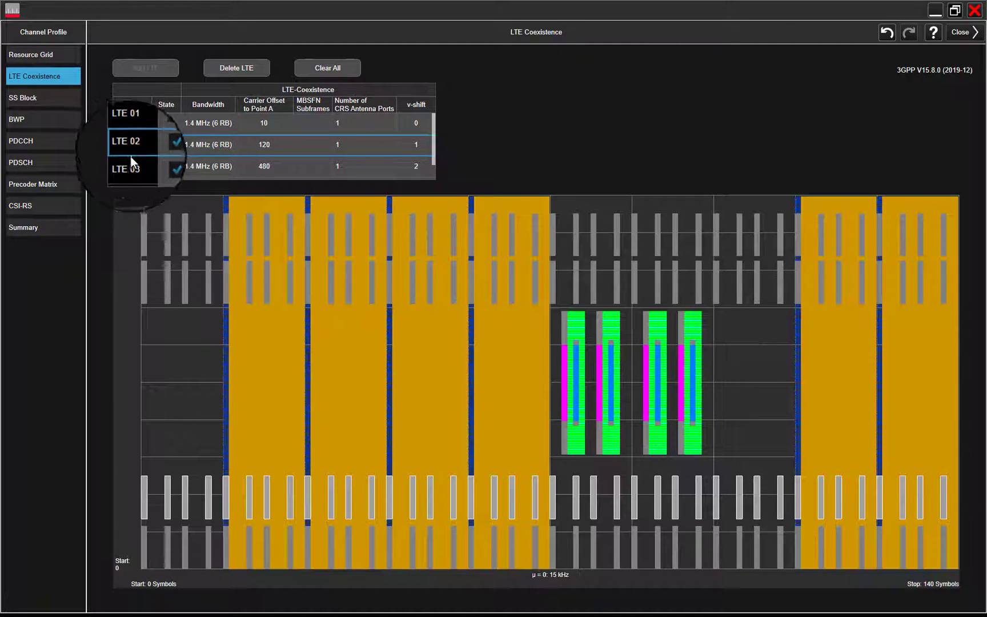
- Browse the LTE 03/04 coexistence carriers, PDCCH, PDSCH and SS Block profiles
{"action": "left_click", "coordinate": [132, 165]}
{"action": "key", "text": "Down"}
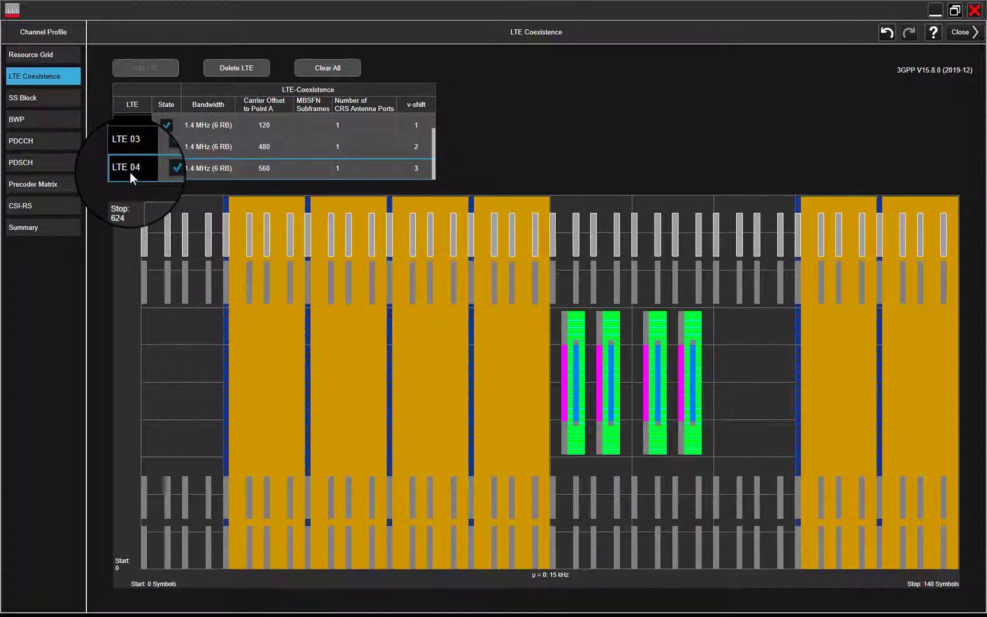
{"action": "left_click", "coordinate": [44, 137]}
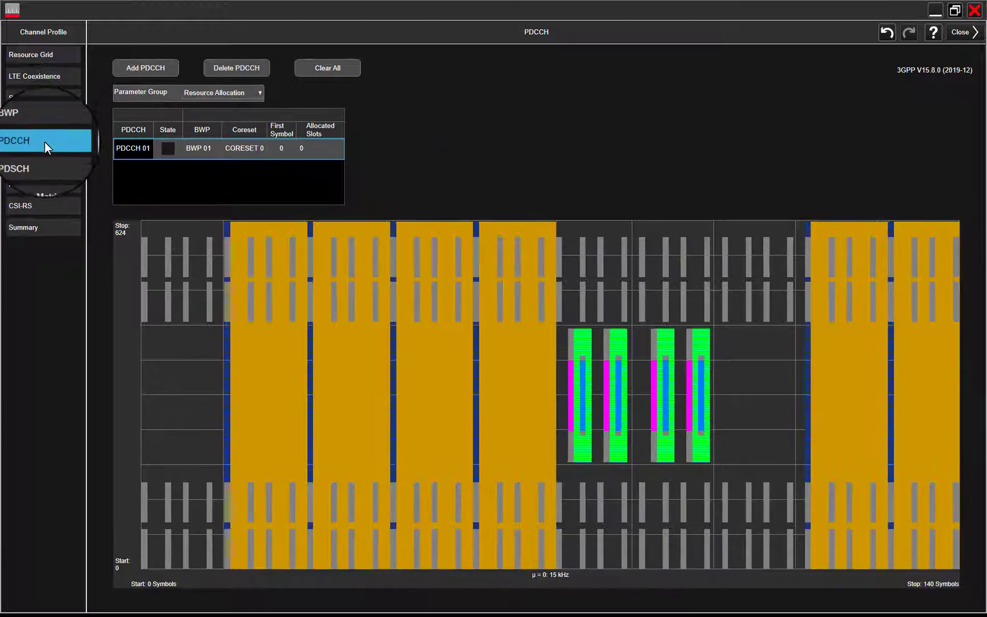
{"action": "left_click", "coordinate": [45, 158]}
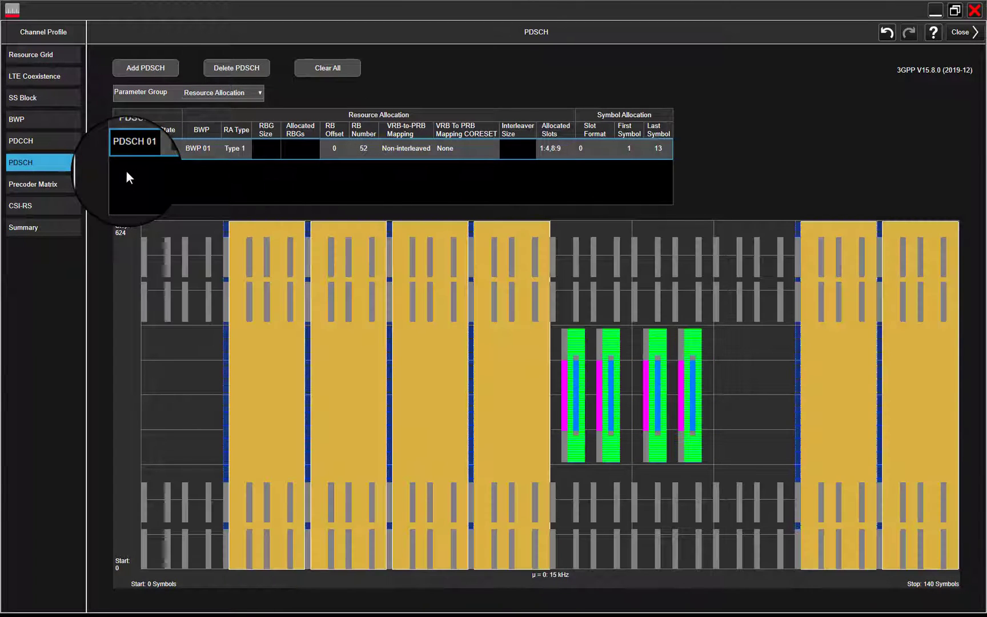
{"action": "left_click", "coordinate": [41, 98]}
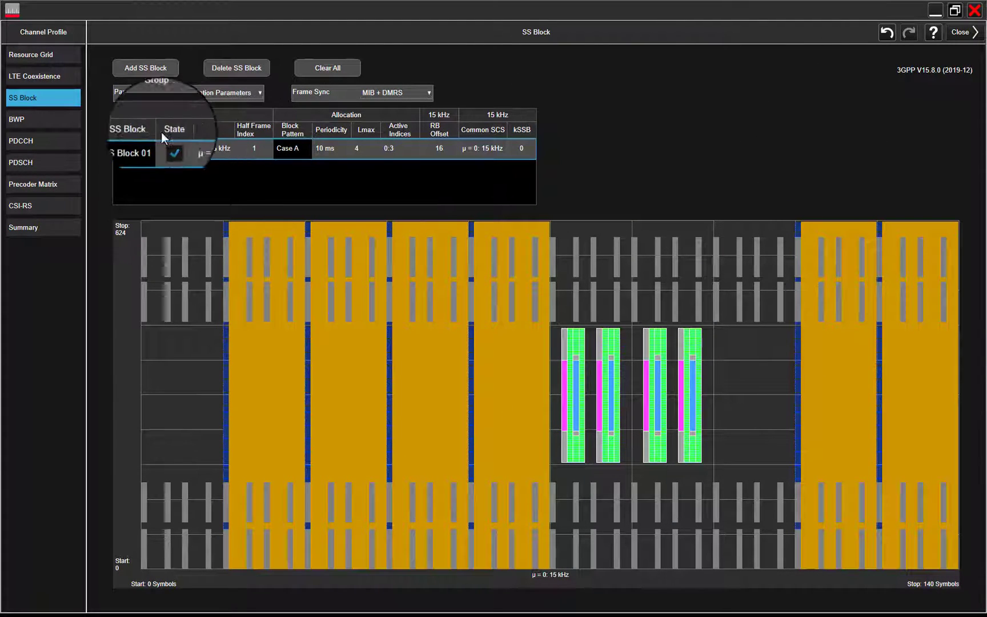
- Return to PDSCH and show its DMRS Settings parameter group, confirming Type B mapping
{"action": "left_click", "coordinate": [47, 160]}
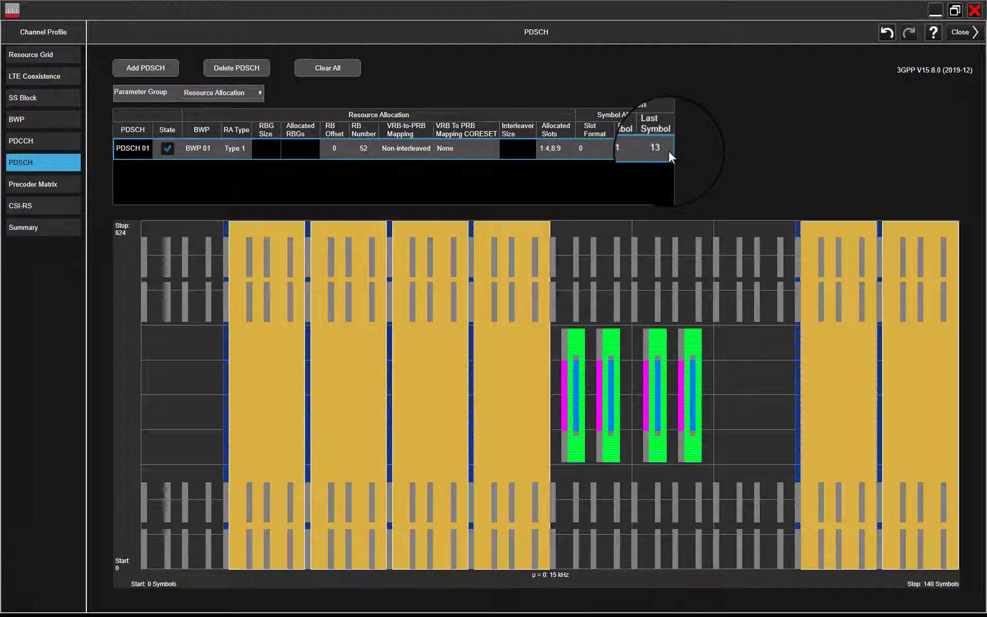
{"action": "left_click", "coordinate": [209, 96]}
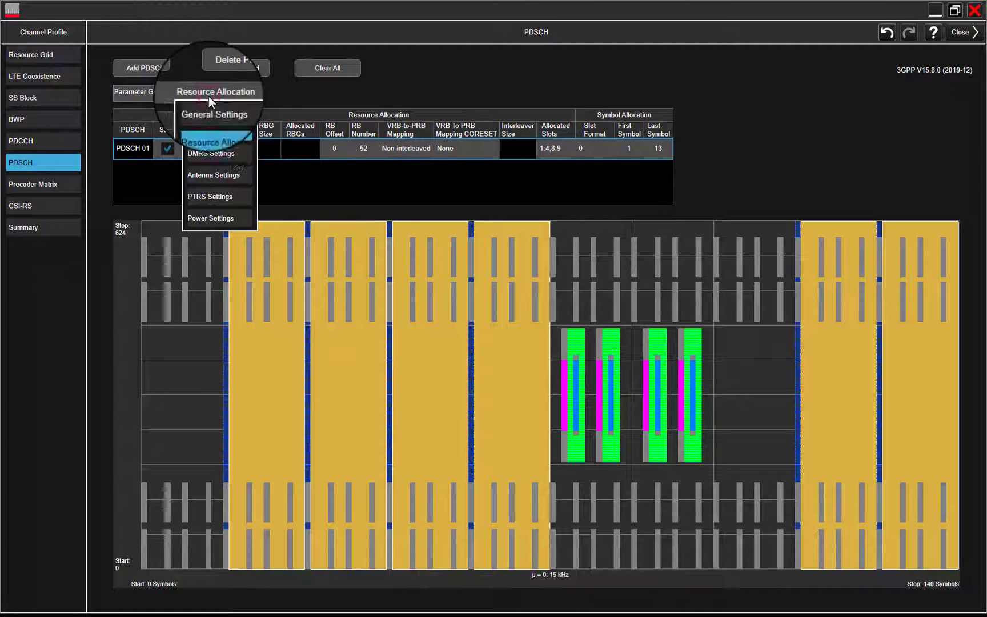
{"action": "left_click", "coordinate": [231, 146]}
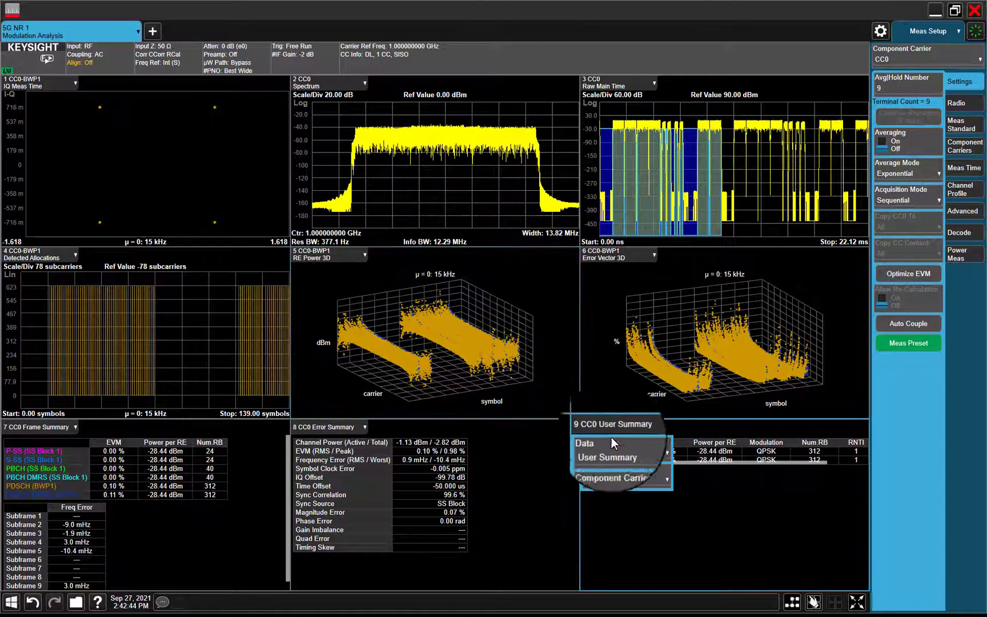
- Set window 9 to the Slot Summary table, view it full-screen, then restore the layout
{"action": "left_click", "coordinate": [612, 443]}
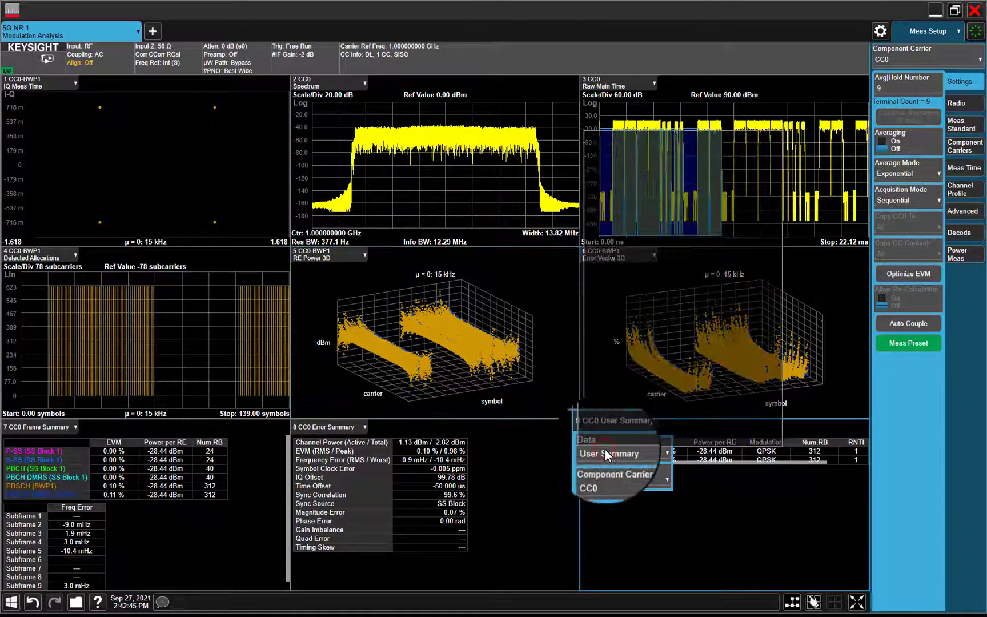
{"action": "left_click", "coordinate": [701, 315]}
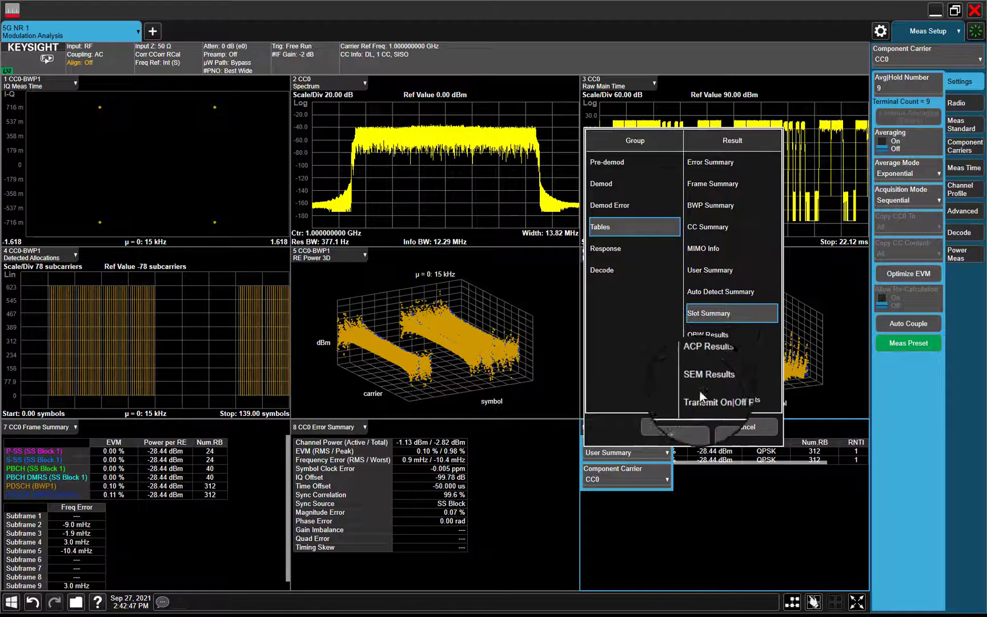
{"action": "left_click", "coordinate": [671, 428]}
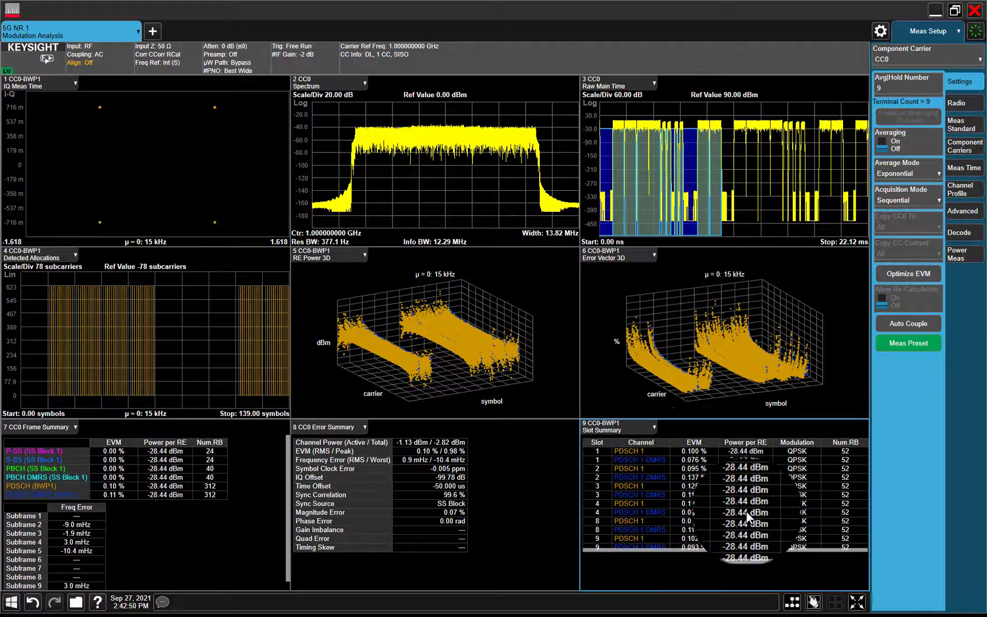
{"action": "double_click", "coordinate": [713, 581]}
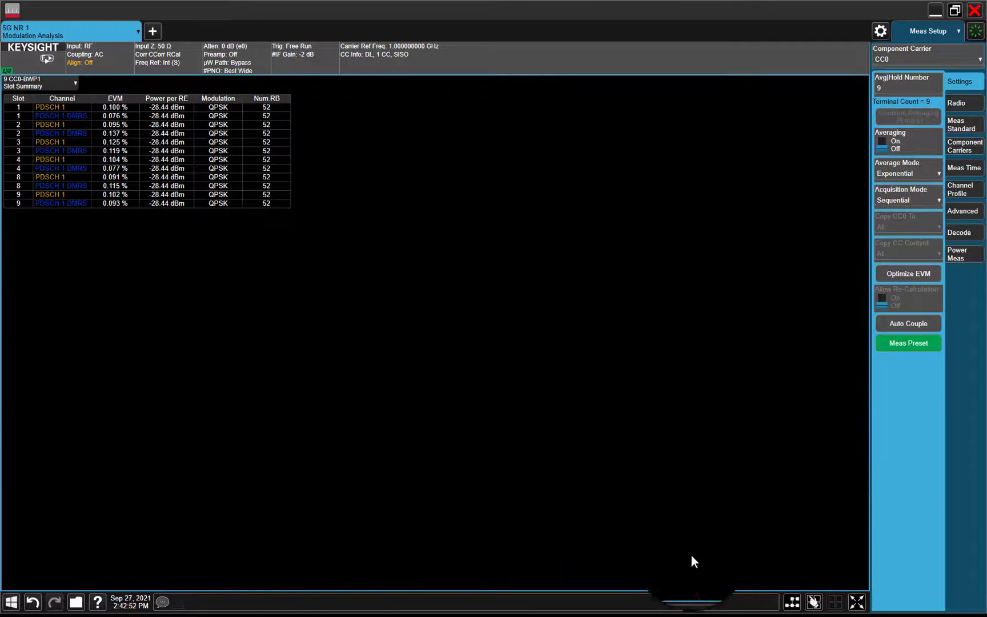
{"action": "double_click", "coordinate": [468, 279]}
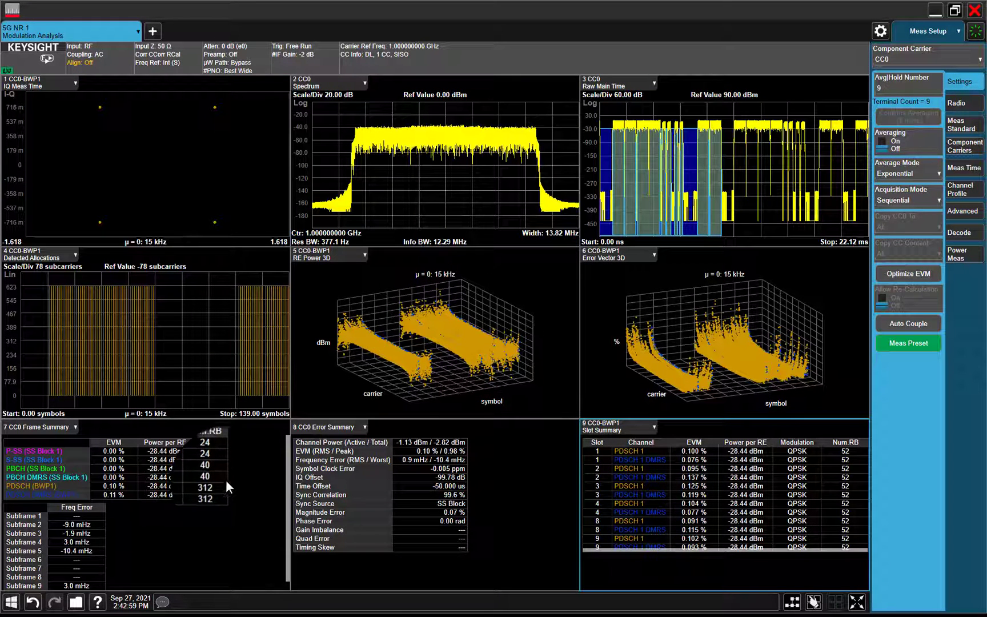
- Enlarge Detected Allocations and keep marker 1's Marker Window on Window 4, reading PDSCH 1 DMRS
{"action": "left_click", "coordinate": [207, 382]}
{"action": "double_click", "coordinate": [206, 381]}
{"action": "left_click", "coordinate": [928, 32]}
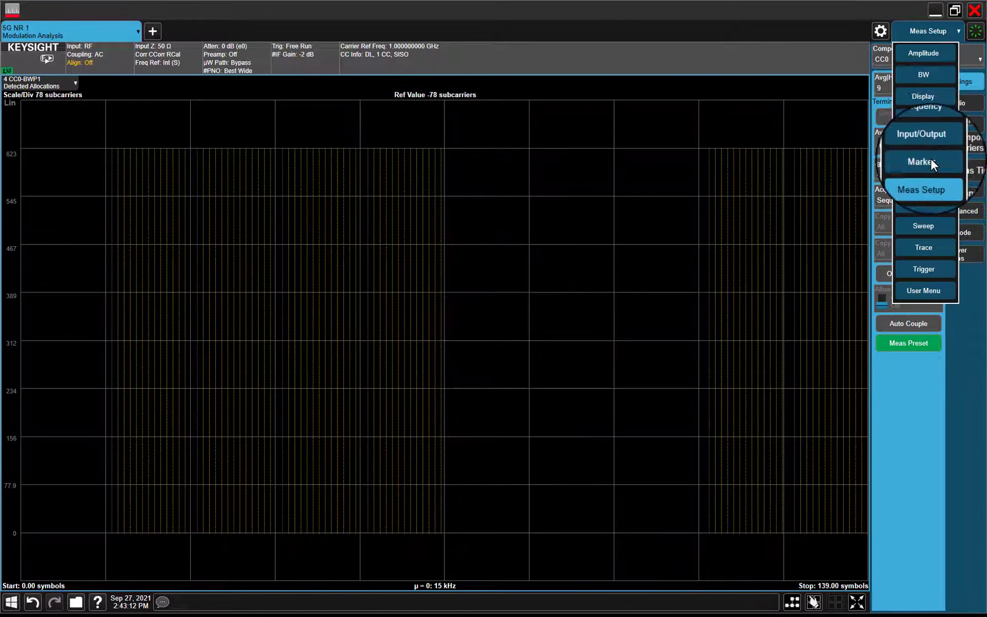
{"action": "left_click", "coordinate": [930, 166]}
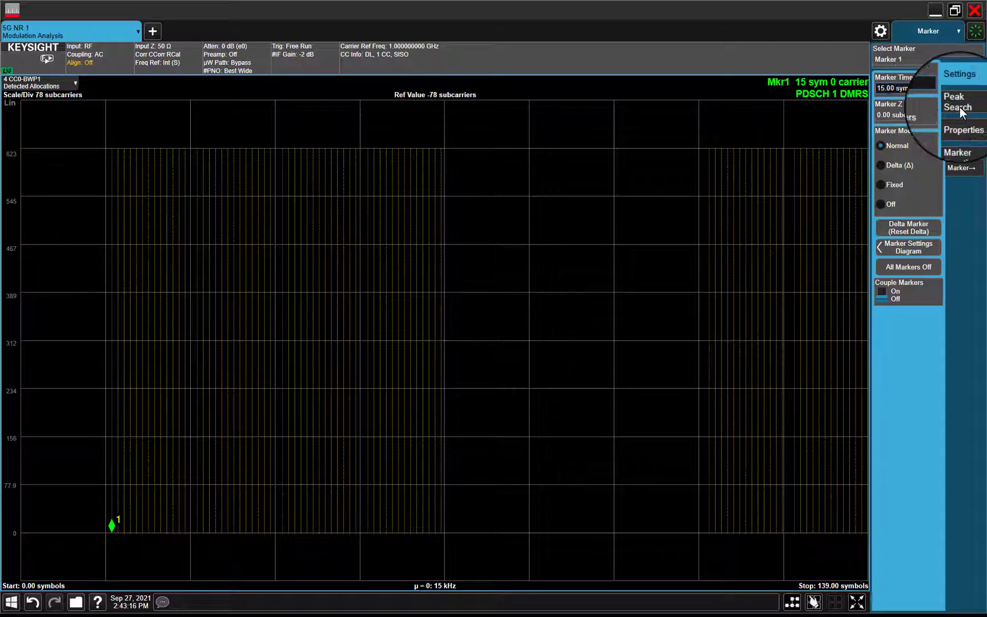
{"action": "left_click", "coordinate": [961, 150]}
{"action": "left_click", "coordinate": [965, 127]}
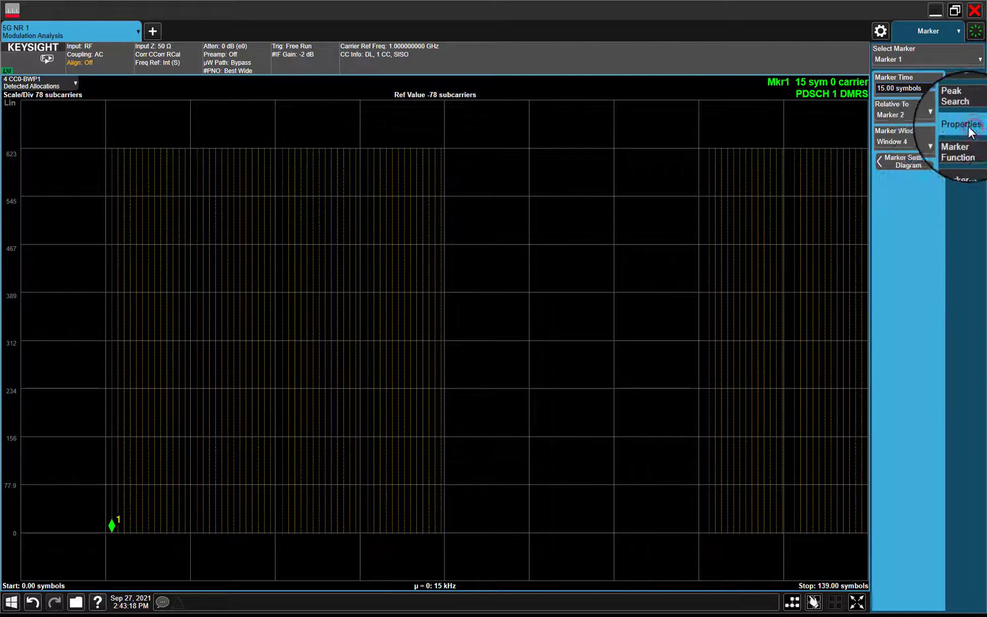
{"action": "left_click", "coordinate": [922, 140]}
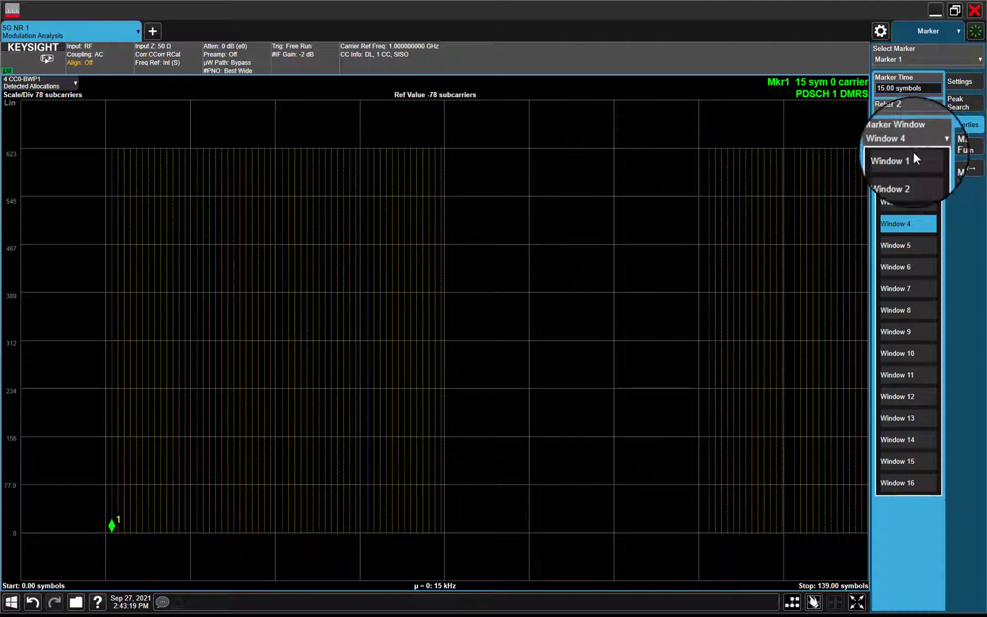
{"action": "left_click", "coordinate": [913, 223]}
{"action": "double_click", "coordinate": [617, 242]}
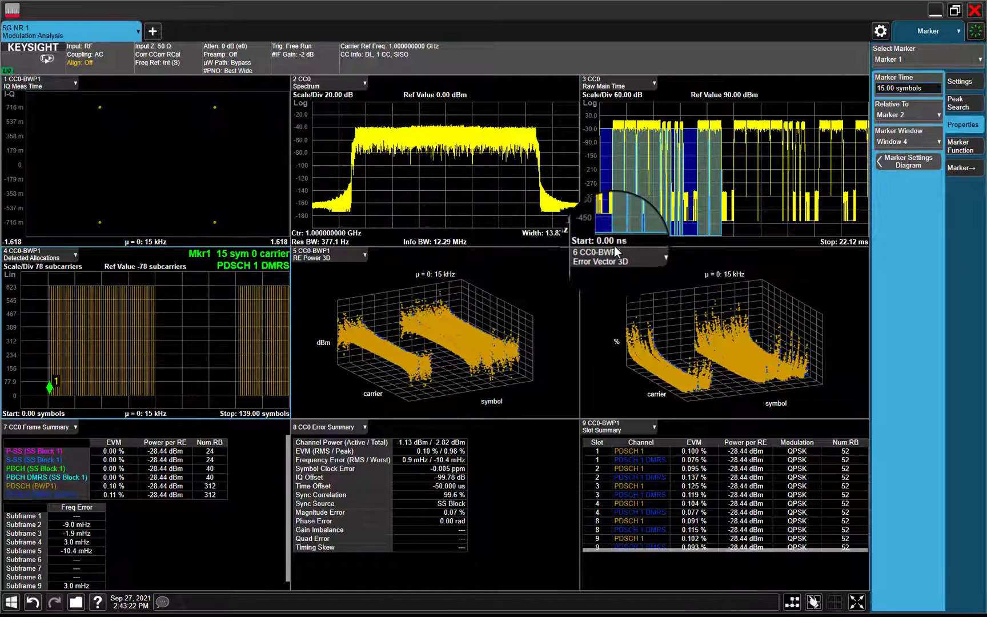
- Set window 5 to Demod > Detected Allocations for SS Block 1 and enlarge it to full display
{"action": "left_click", "coordinate": [315, 257]}
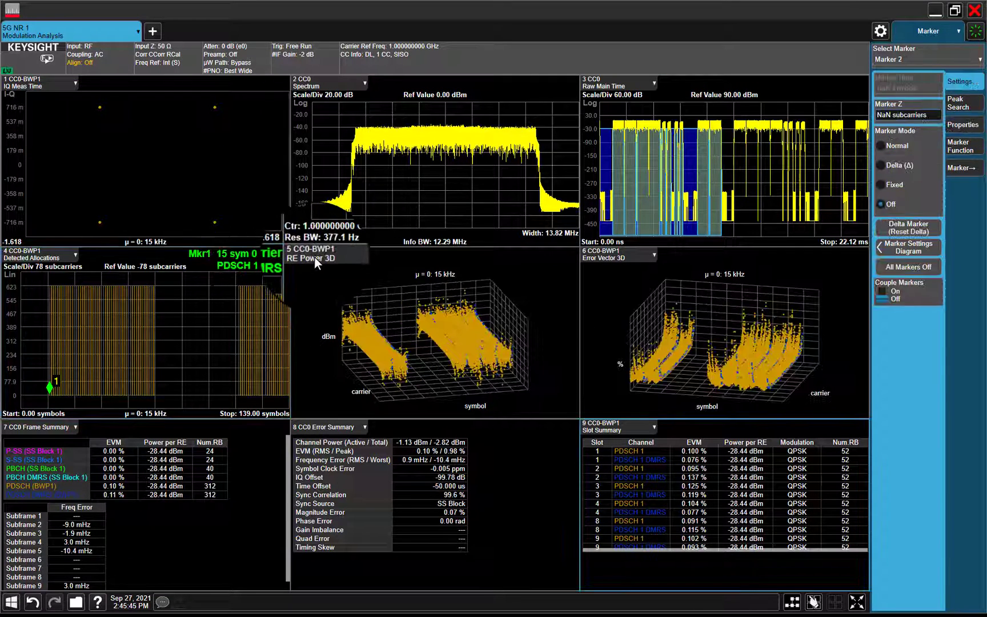
{"action": "left_click", "coordinate": [314, 257]}
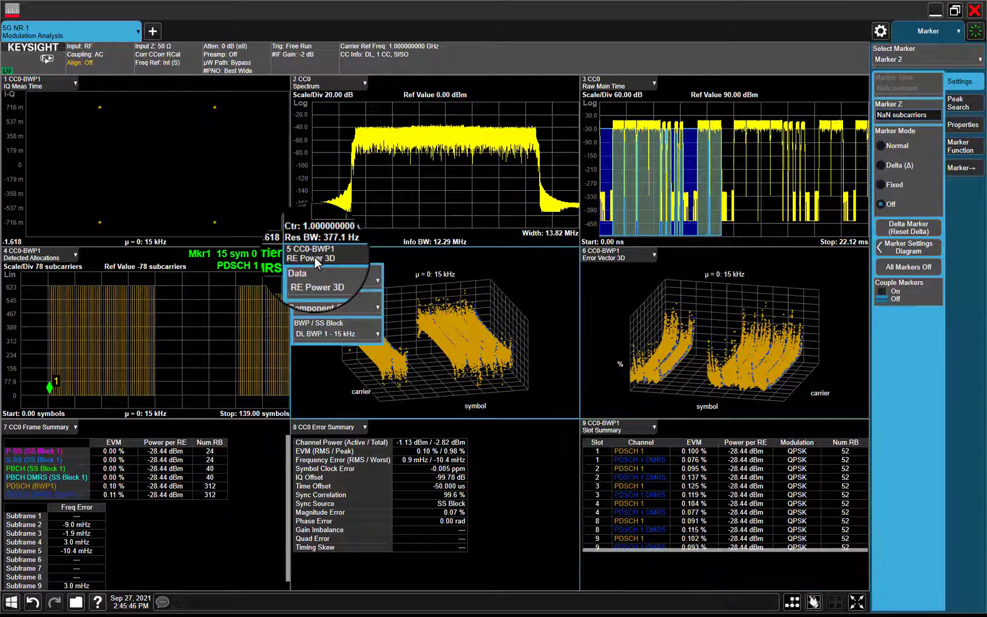
{"action": "left_click", "coordinate": [341, 282]}
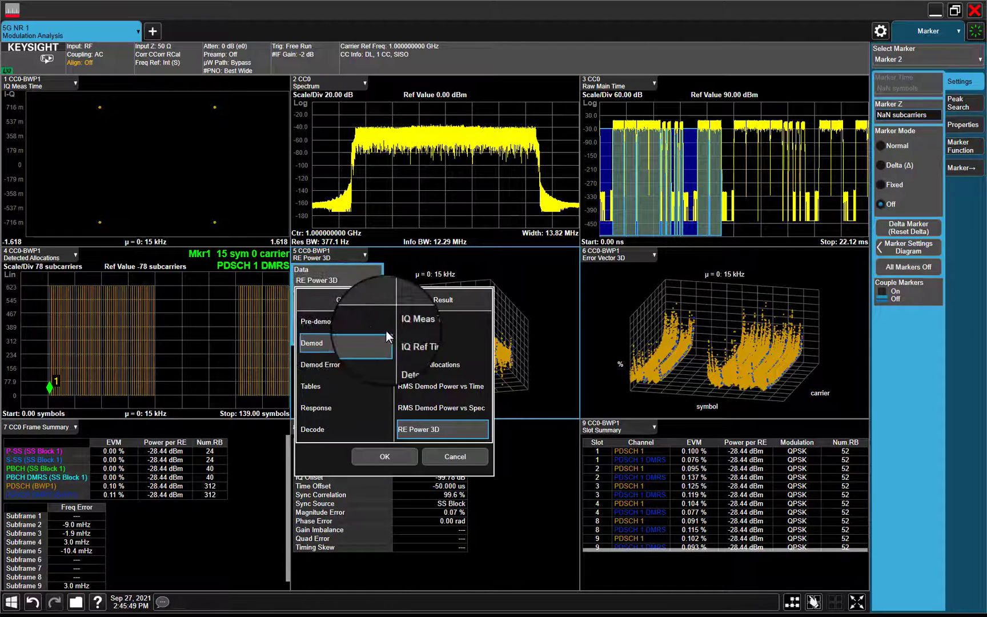
{"action": "left_click", "coordinate": [424, 365]}
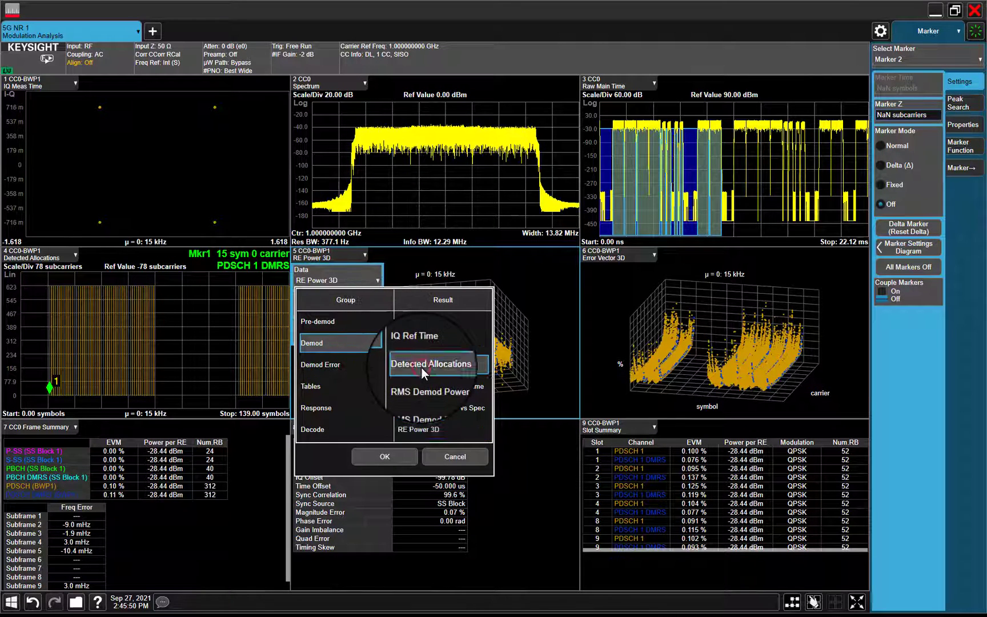
{"action": "left_click", "coordinate": [392, 457]}
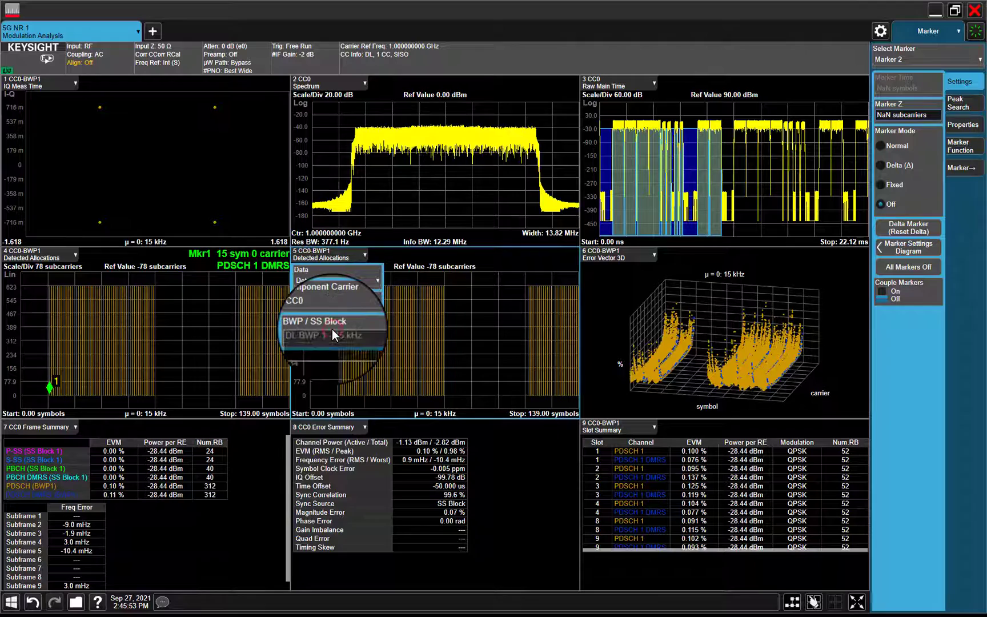
{"action": "left_click", "coordinate": [339, 333]}
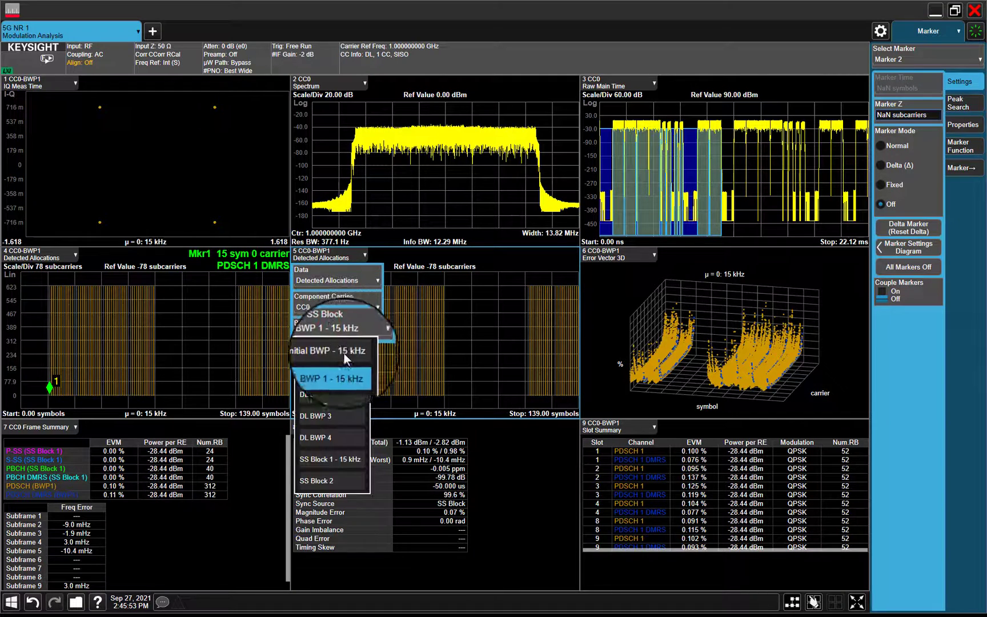
{"action": "left_click", "coordinate": [338, 457]}
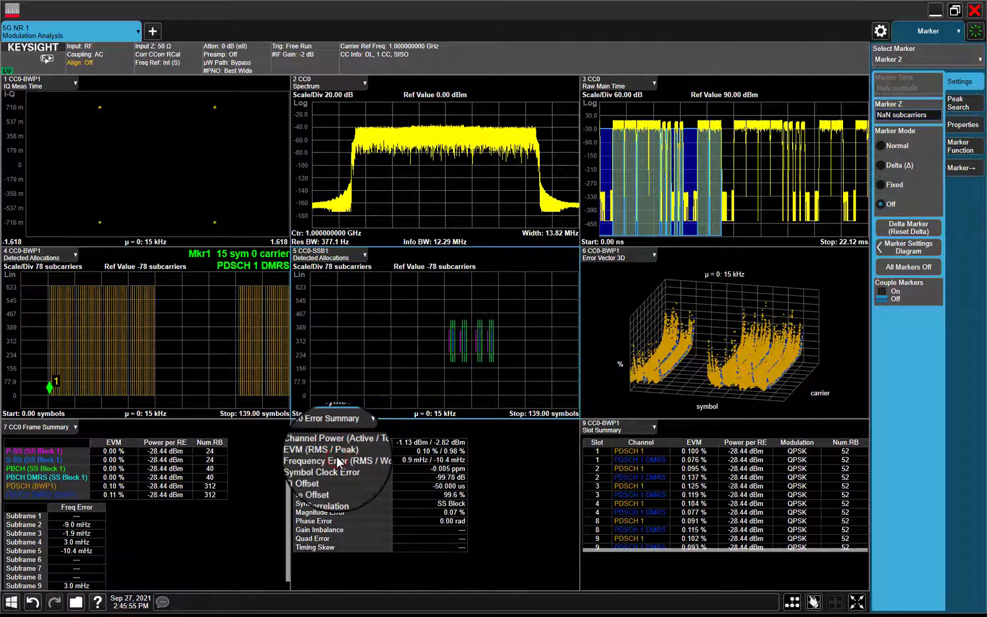
{"action": "double_click", "coordinate": [479, 367]}
- Select marker 1 and set its Marker Window to Window 5 in Marker Properties
{"action": "left_click", "coordinate": [934, 49]}
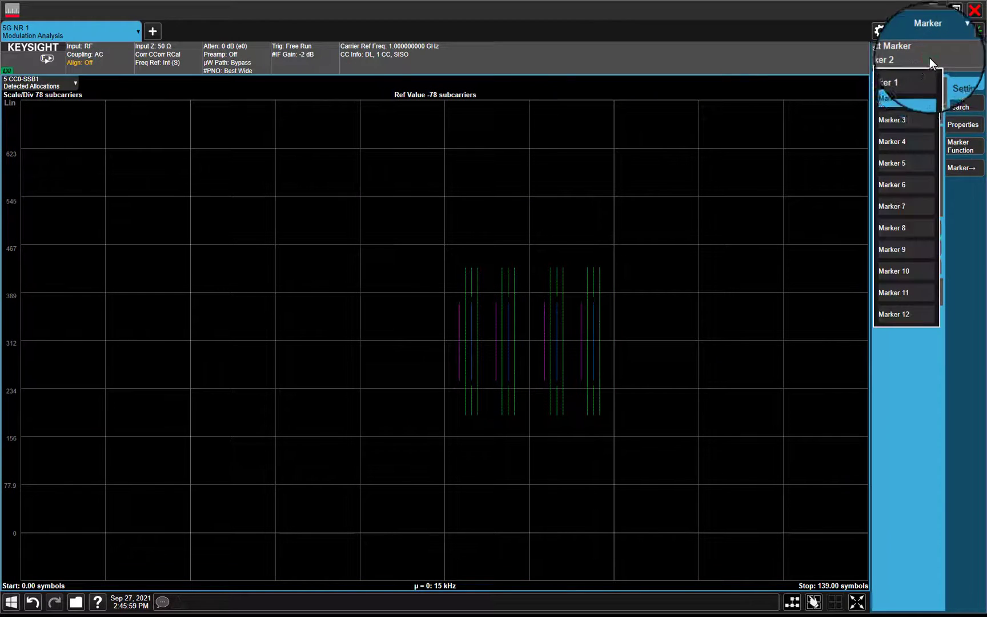
{"action": "left_click", "coordinate": [919, 68]}
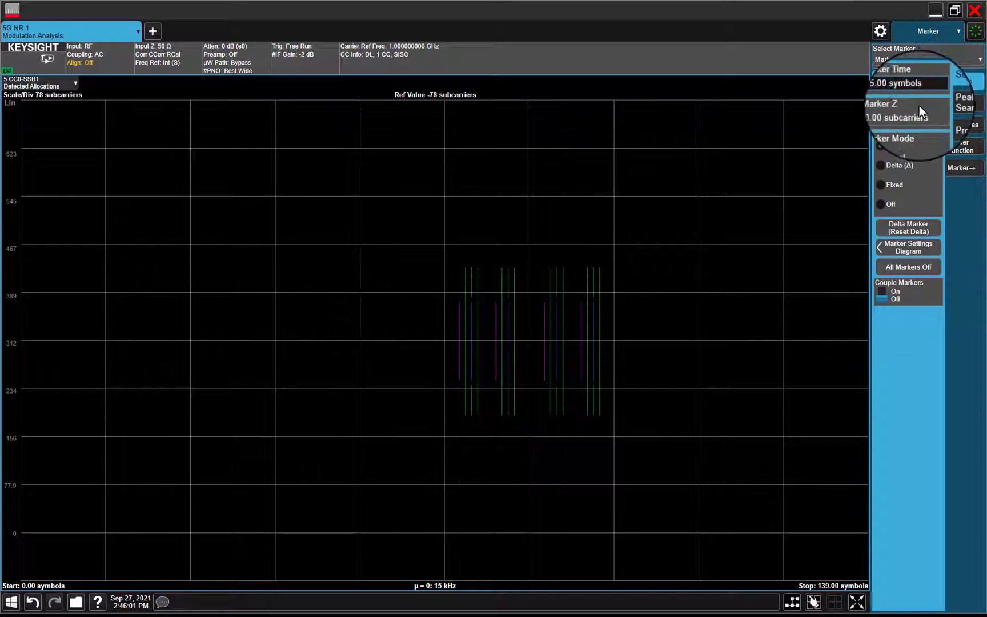
{"action": "left_click", "coordinate": [954, 146]}
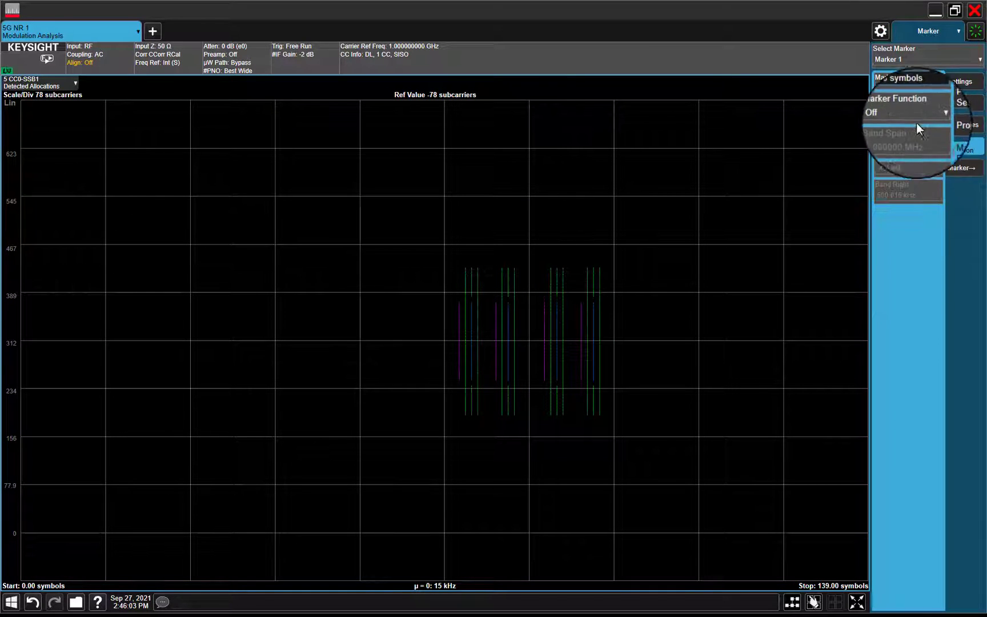
{"action": "left_click", "coordinate": [963, 118]}
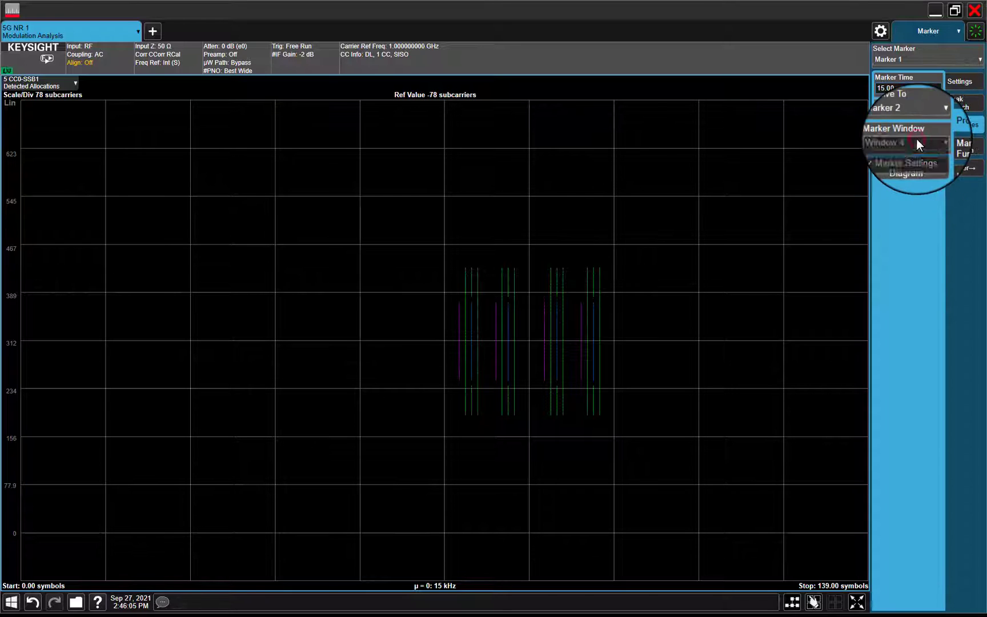
{"action": "left_click", "coordinate": [916, 139]}
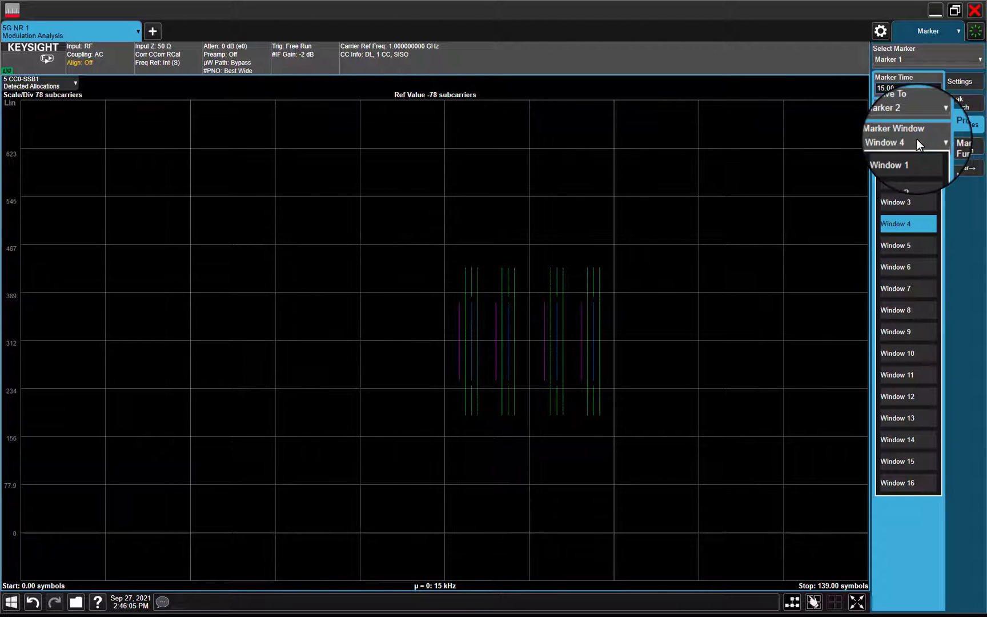
{"action": "left_click", "coordinate": [926, 241]}
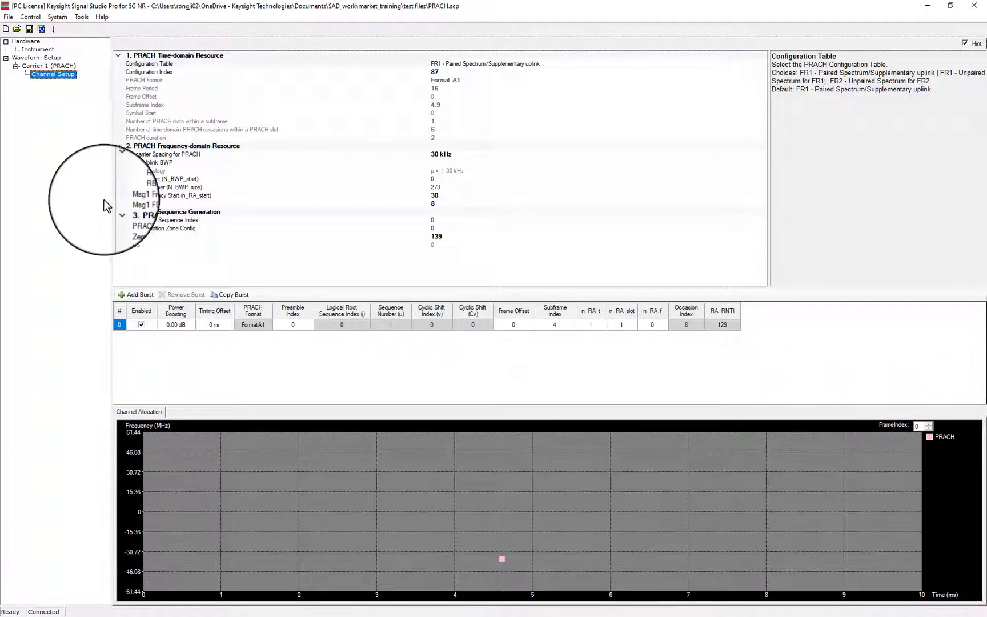
{"action": "left_click", "coordinate": [47, 65]}
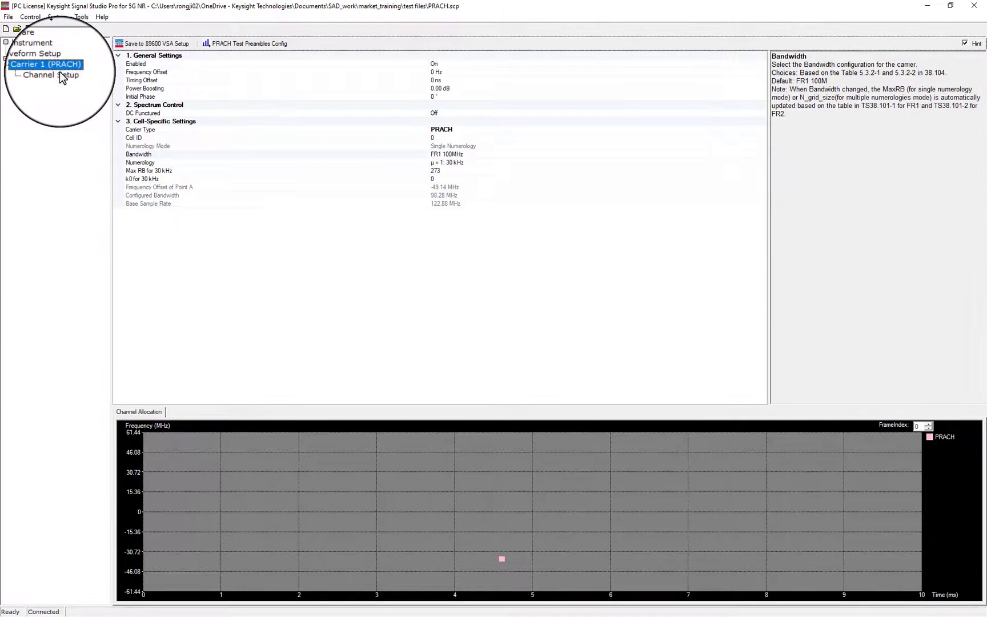
{"action": "left_click", "coordinate": [62, 76]}
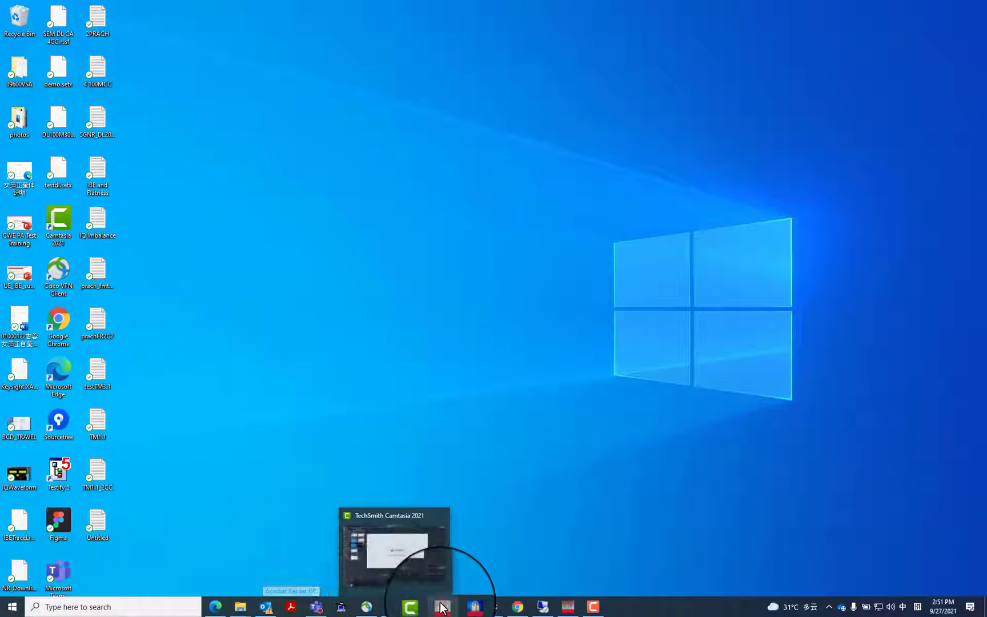
- Back in the analyzer, recall the component carrier setup from PRACH.scp
{"action": "left_click", "coordinate": [442, 607]}
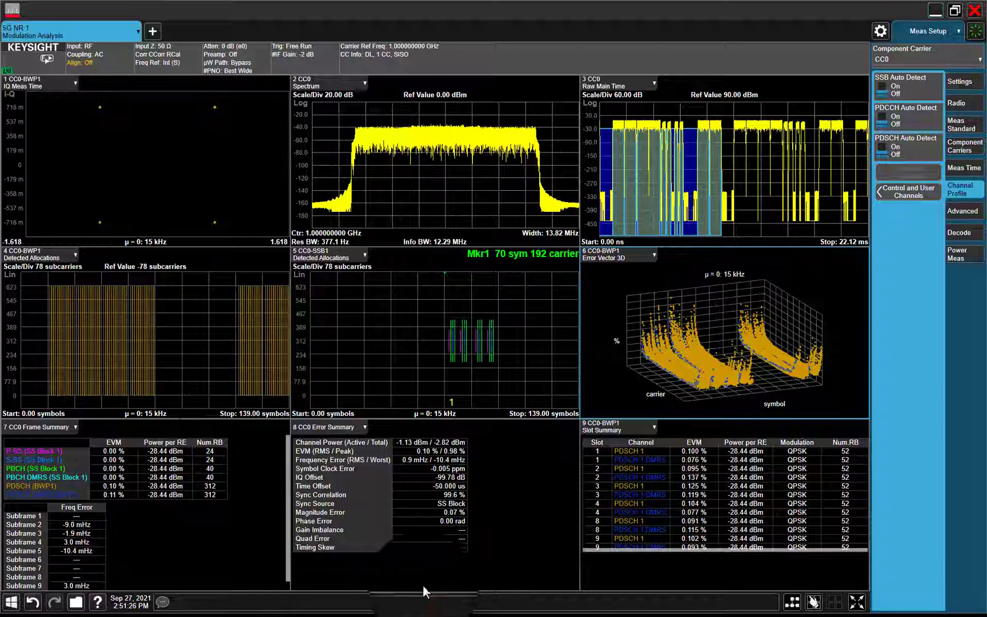
{"action": "left_click", "coordinate": [76, 602]}
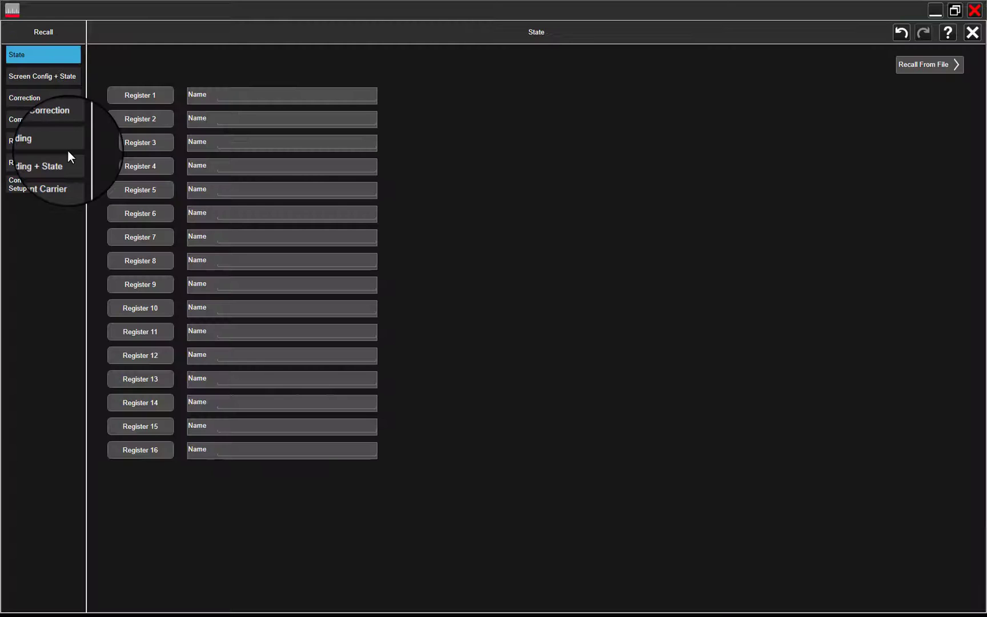
{"action": "left_click", "coordinate": [57, 185]}
{"action": "left_click", "coordinate": [890, 90]}
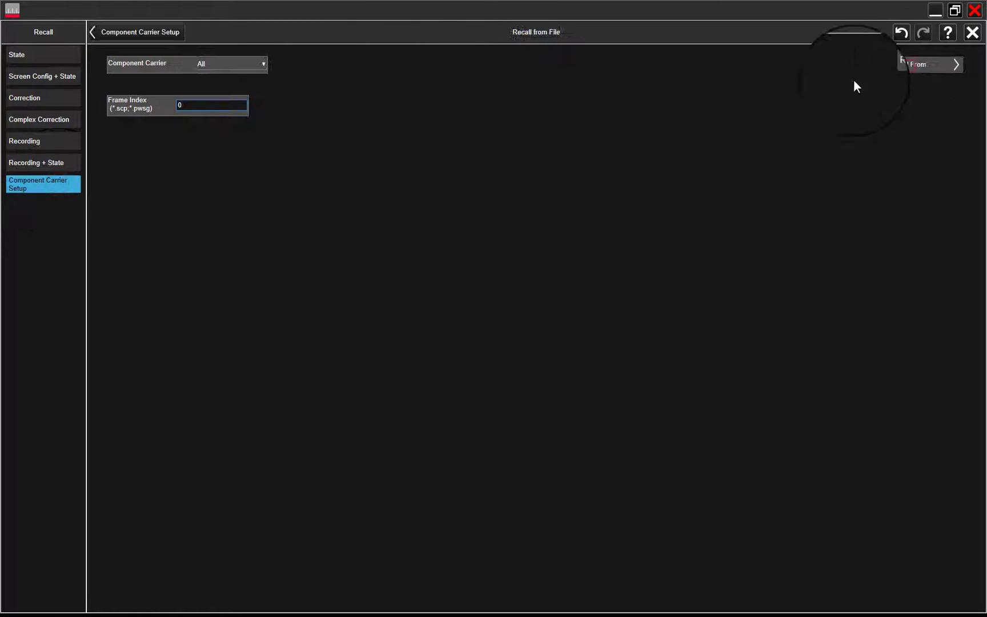
{"action": "left_click", "coordinate": [158, 142]}
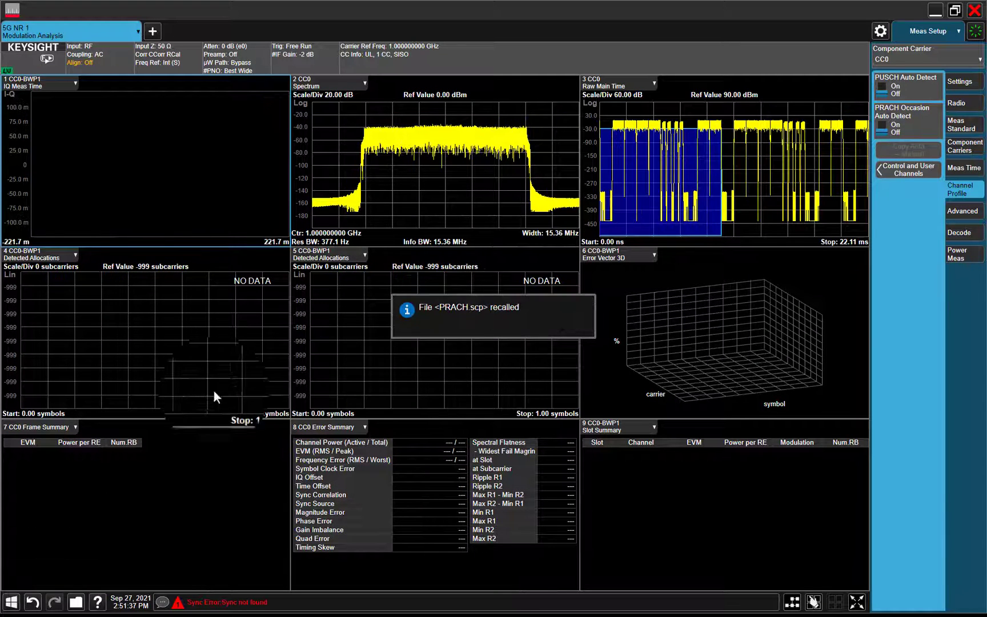
- Recall the NR.csv IQ recording so the PRACH in slot 9 is measured
{"action": "left_click", "coordinate": [75, 601]}
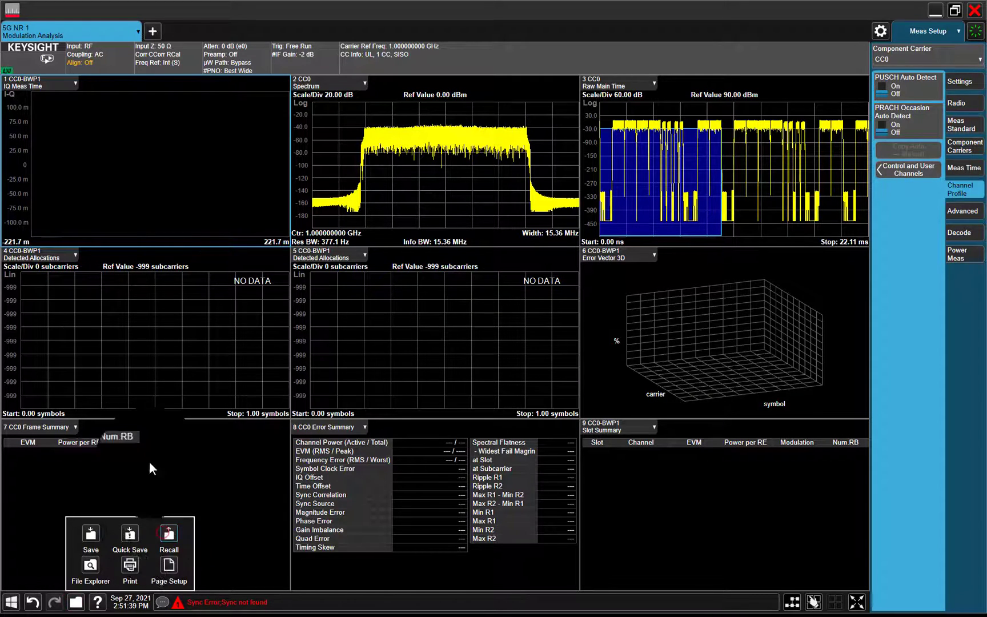
{"action": "left_click", "coordinate": [162, 532]}
{"action": "left_click", "coordinate": [70, 143]}
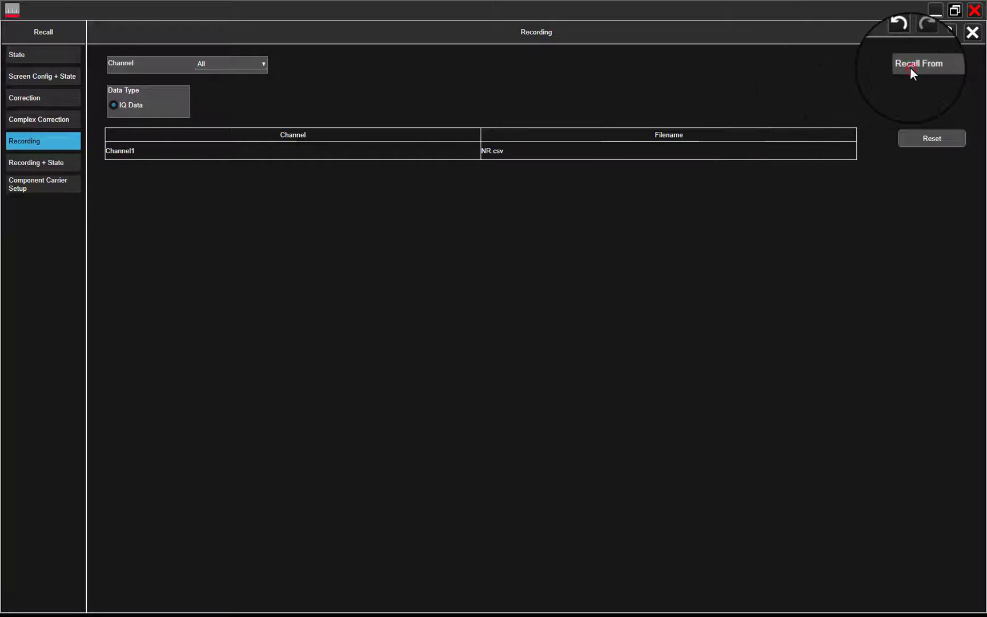
{"action": "left_click", "coordinate": [929, 65]}
{"action": "left_click", "coordinate": [216, 166]}
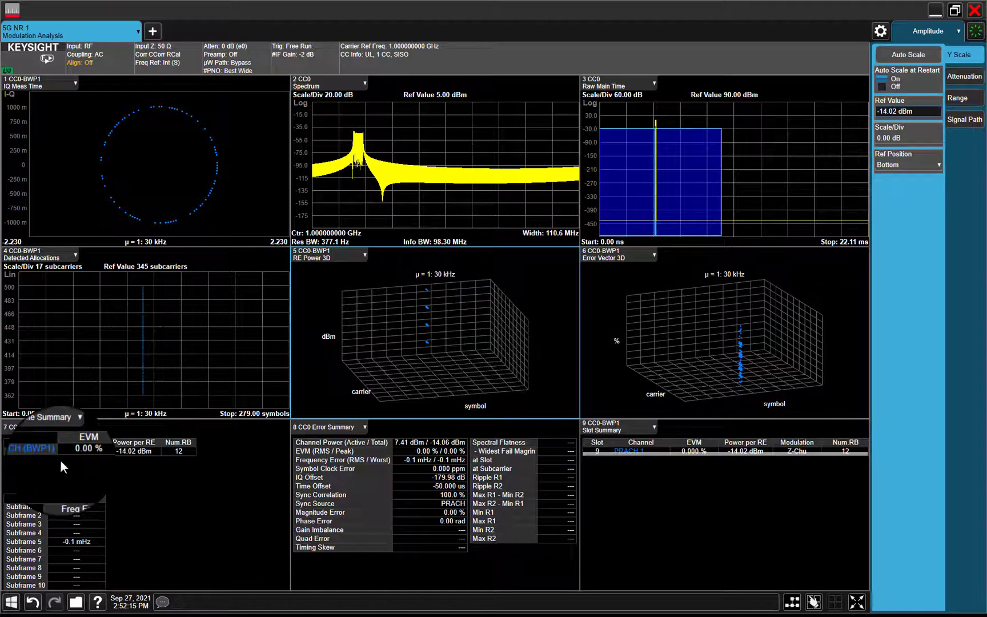
- Briefly view the Slot Summary full screen, then go to the Meas Setup settings
{"action": "double_click", "coordinate": [673, 484]}
{"action": "double_click", "coordinate": [673, 483]}
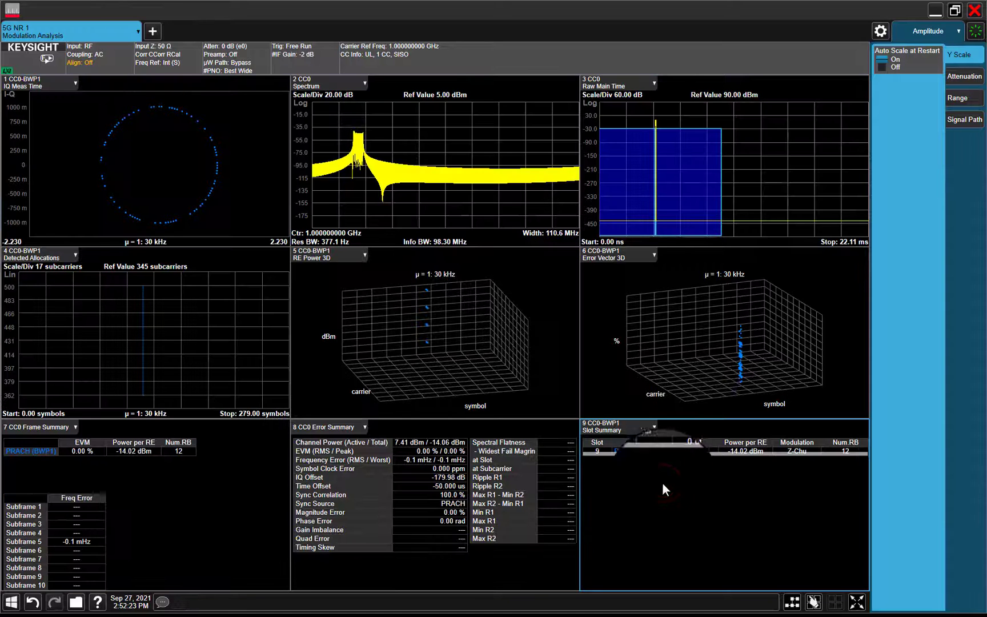
{"action": "left_click", "coordinate": [928, 31]}
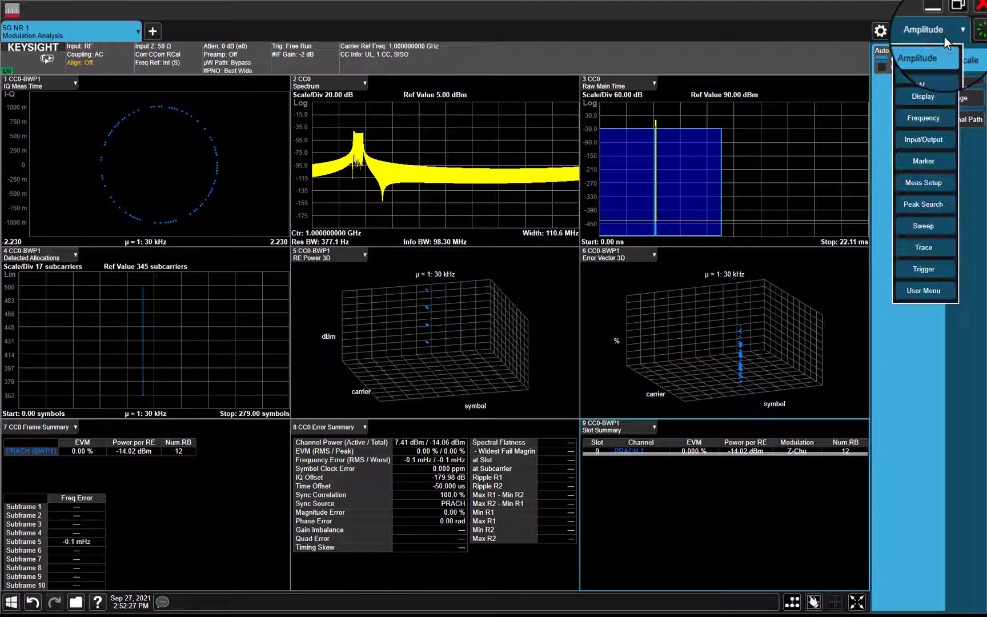
{"action": "left_click", "coordinate": [922, 184]}
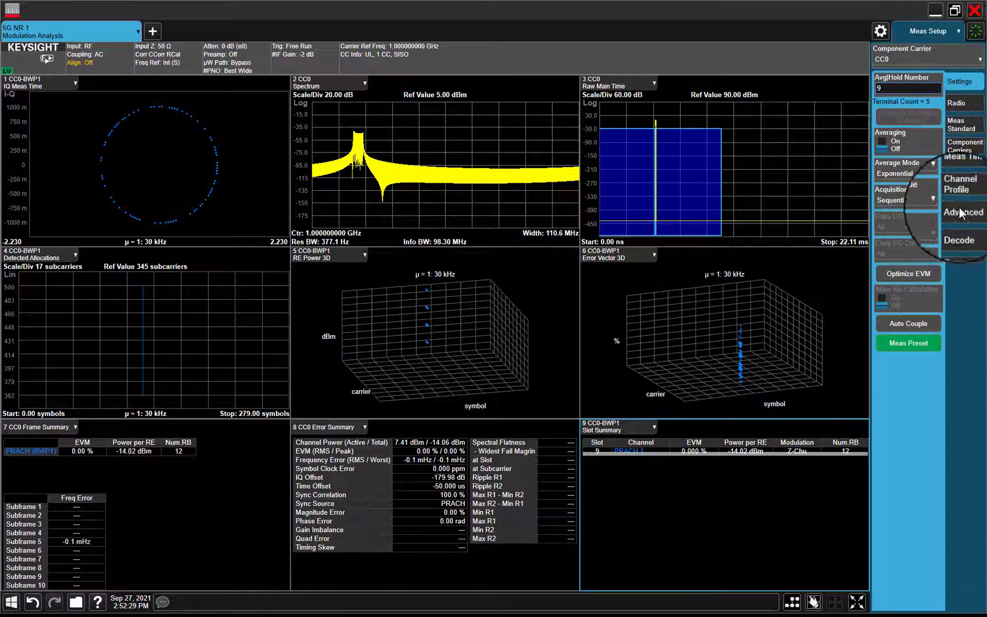
- Show the channel profile's PRACH page: config index 87, occasion 8, subframe 4, RA start 30
{"action": "left_click", "coordinate": [963, 189]}
{"action": "left_click", "coordinate": [895, 173]}
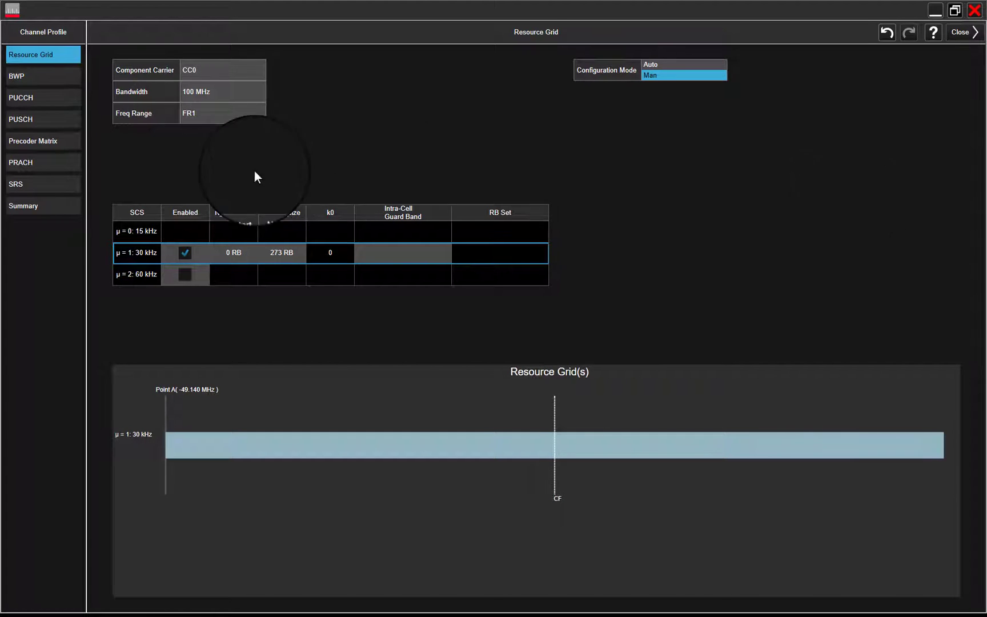
{"action": "left_click", "coordinate": [47, 160]}
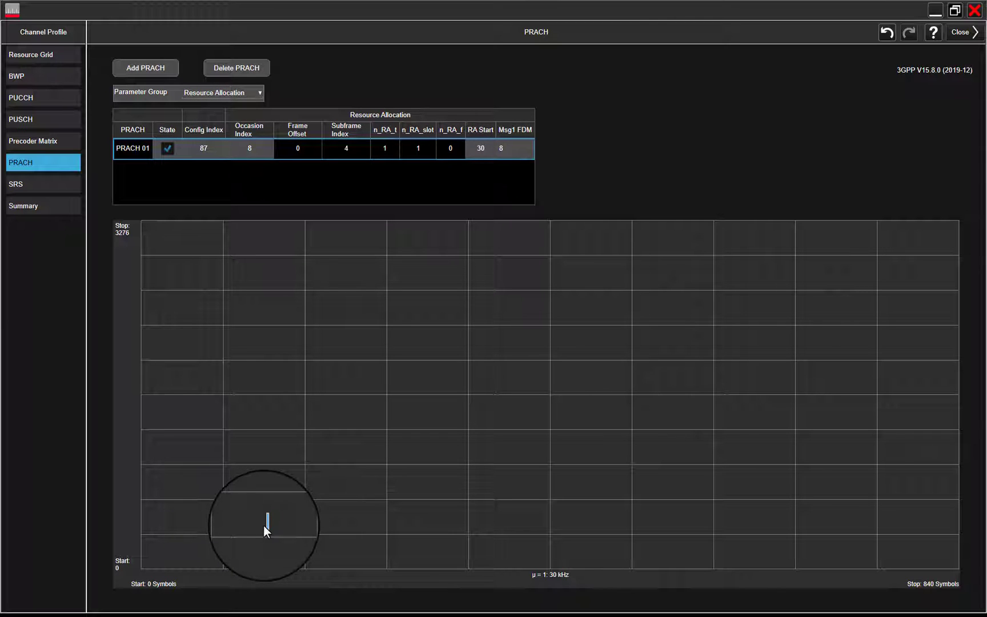
- Leave the PRACH configuration view and set PRACH Occasion Auto Detect to On
{"action": "left_click", "coordinate": [960, 32]}
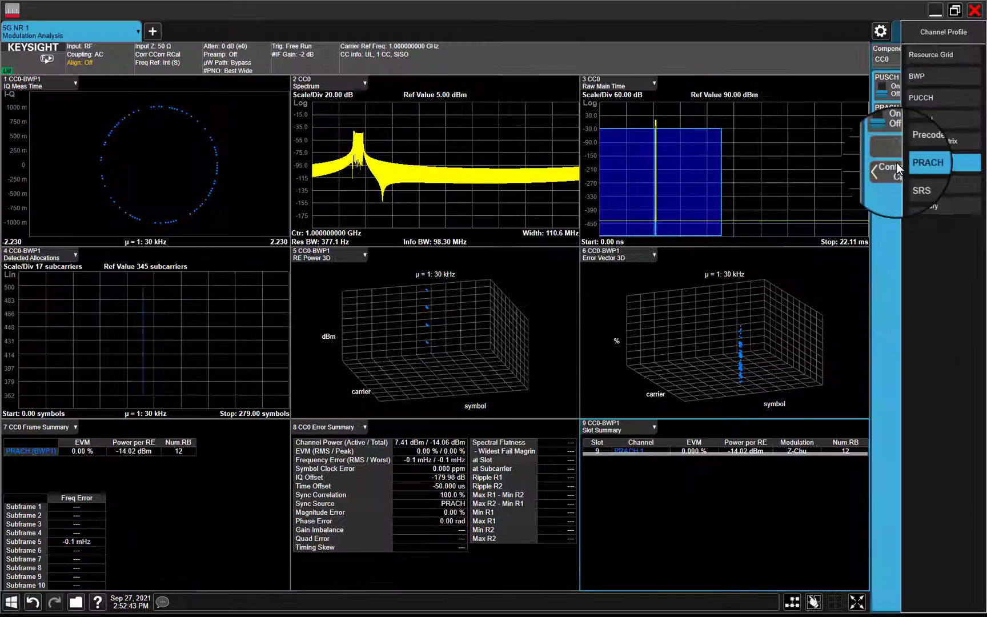
{"action": "left_click", "coordinate": [910, 164]}
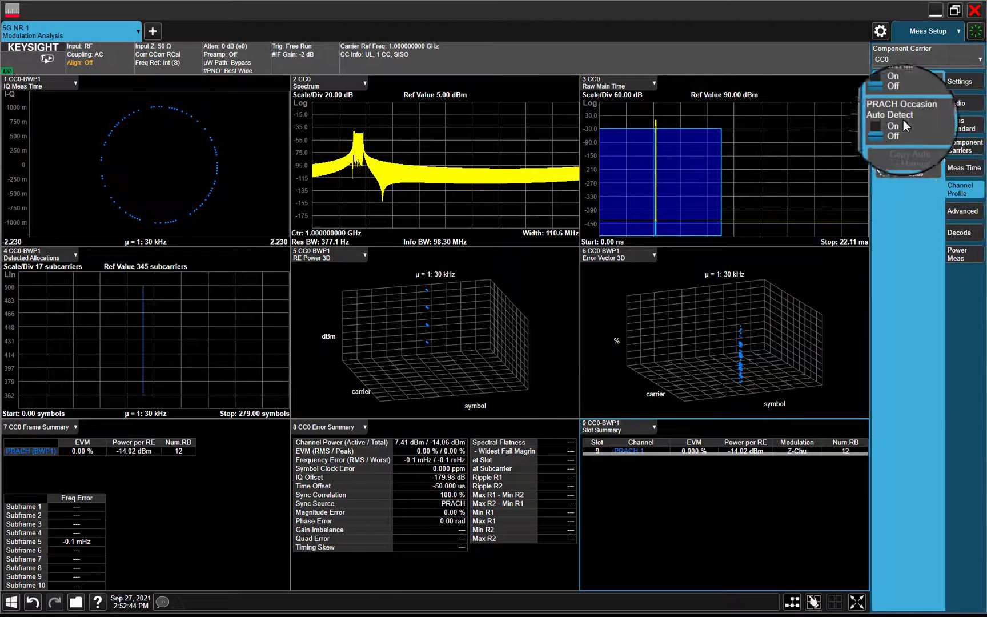
{"action": "left_click", "coordinate": [879, 134]}
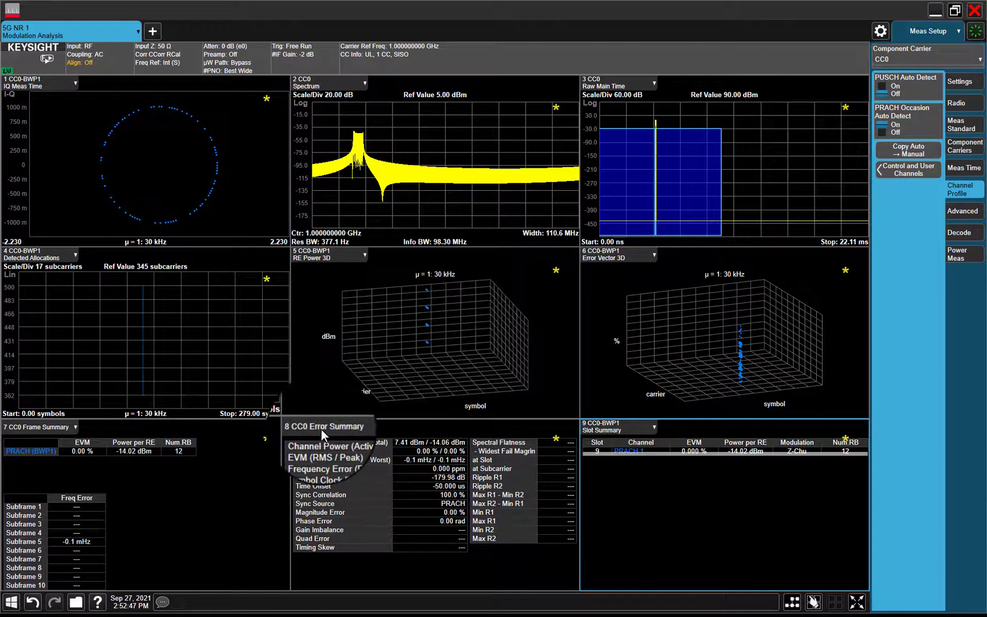
- Change window 9's result to the Auto Detect Summary table listing PRACH 1
{"action": "left_click", "coordinate": [596, 429]}
{"action": "left_click", "coordinate": [606, 453]}
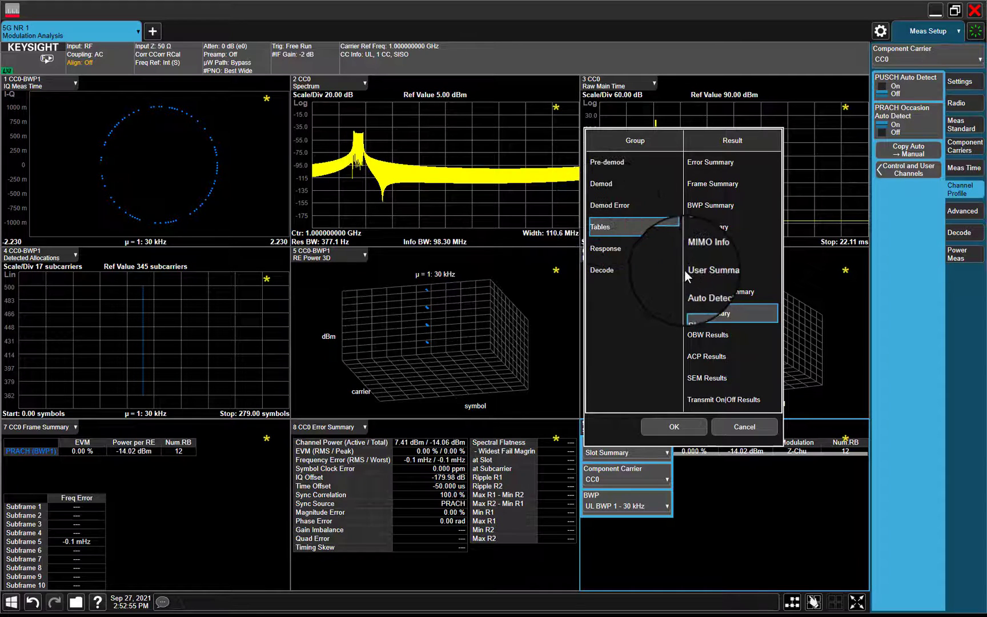
{"action": "left_click", "coordinate": [704, 294]}
{"action": "left_click", "coordinate": [674, 427]}
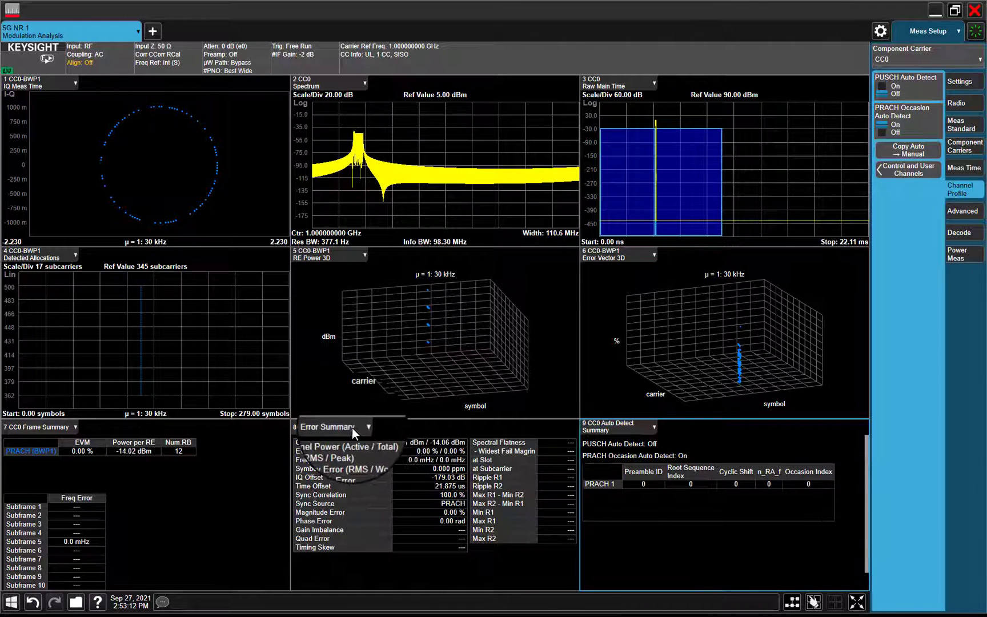
- Change window 8's result to the CC0 User Summary table
{"action": "left_click", "coordinate": [352, 428]}
{"action": "left_click", "coordinate": [343, 449]}
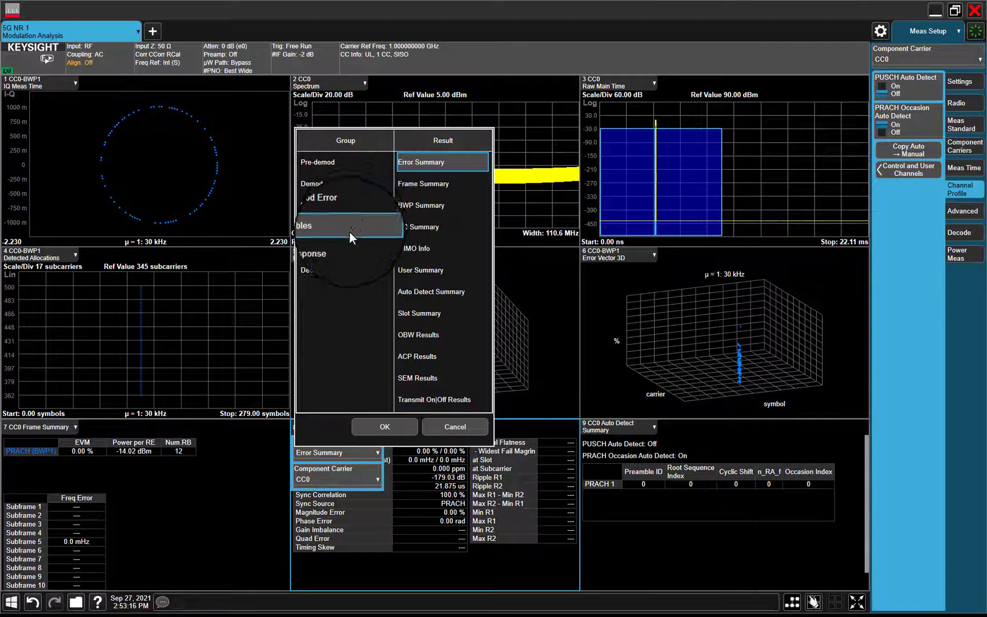
{"action": "left_click", "coordinate": [431, 270]}
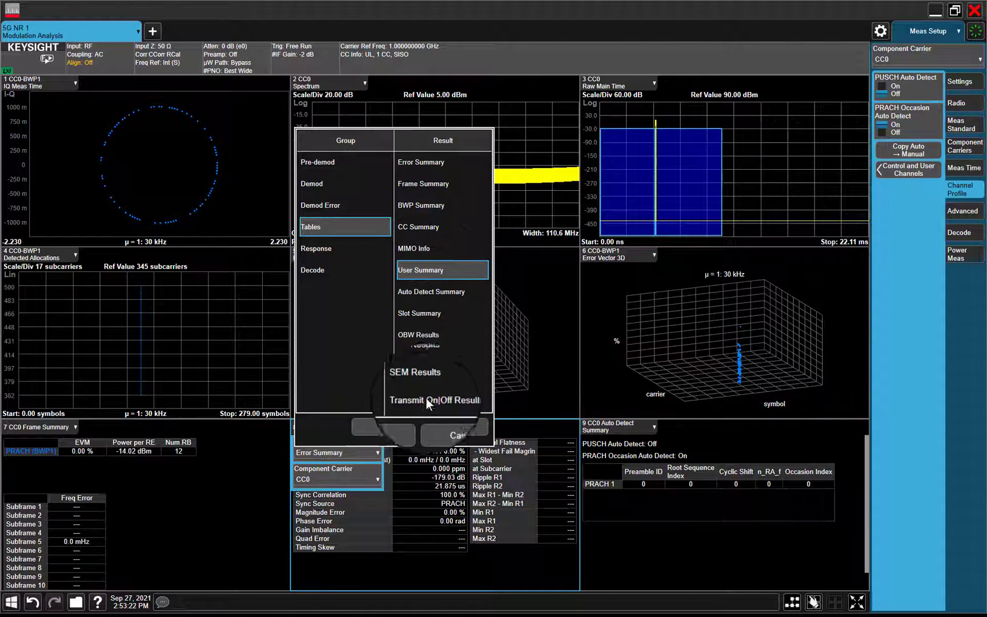
{"action": "left_click", "coordinate": [407, 427]}
- Maximize the User Summary showing PRACH1 at 0.000% EVM, -14.02 dBm, 12 RBs
{"action": "double_click", "coordinate": [411, 481]}
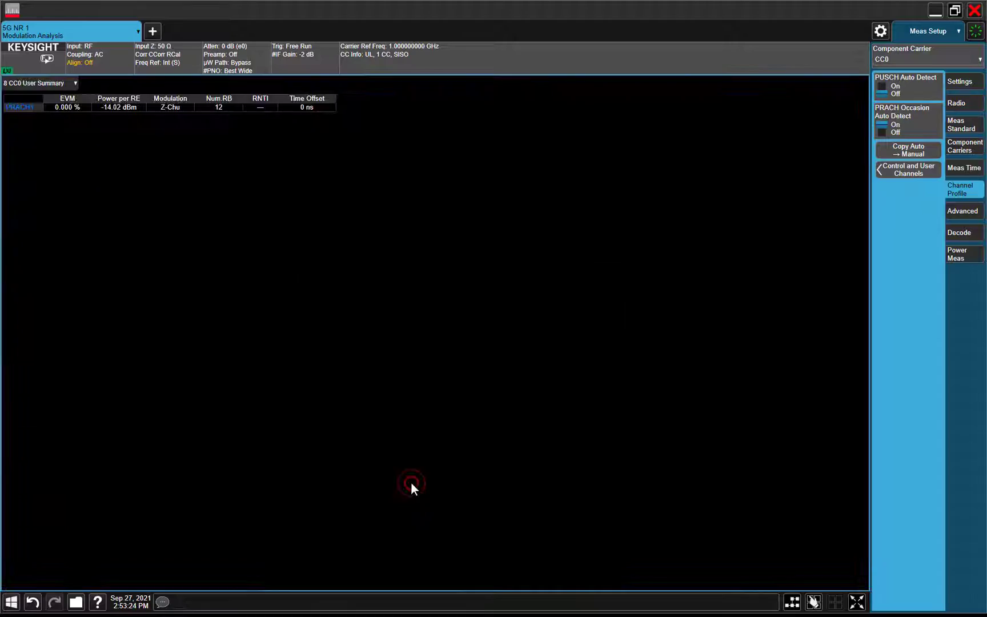
{"action": "left_click_drag", "start_coordinate": [313, 106], "coordinate": [315, 158]}
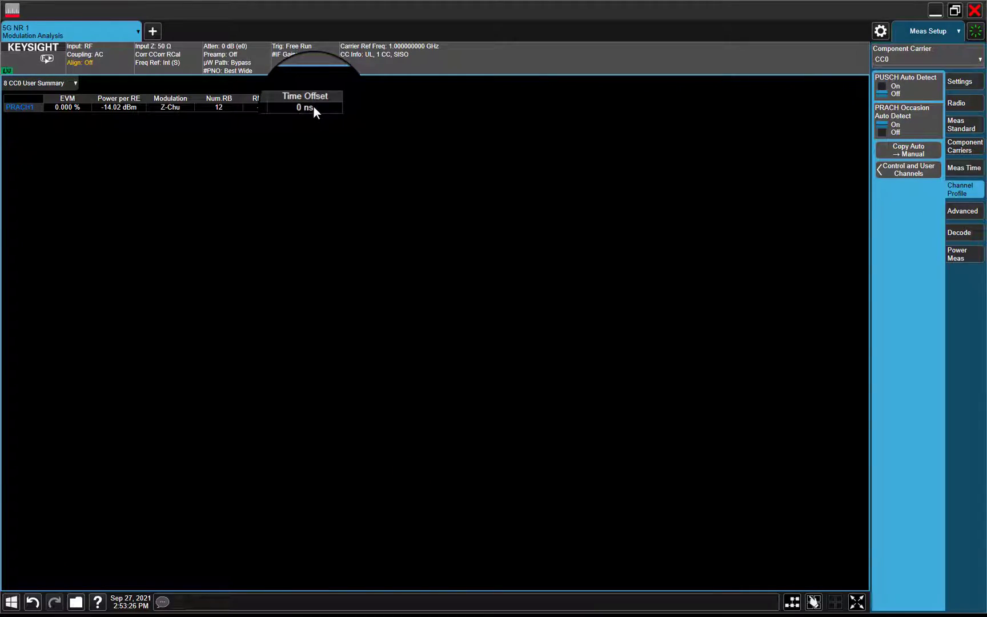